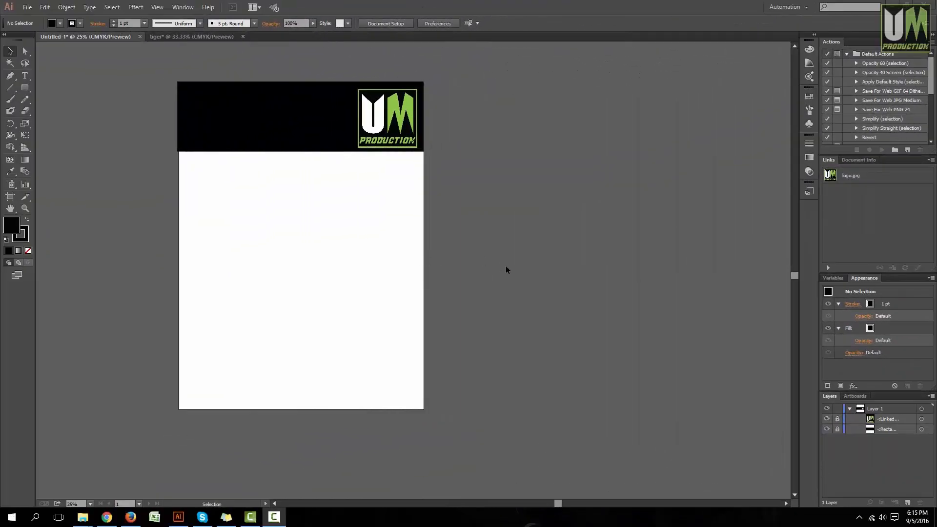
scroll(420, 265, down, 3)
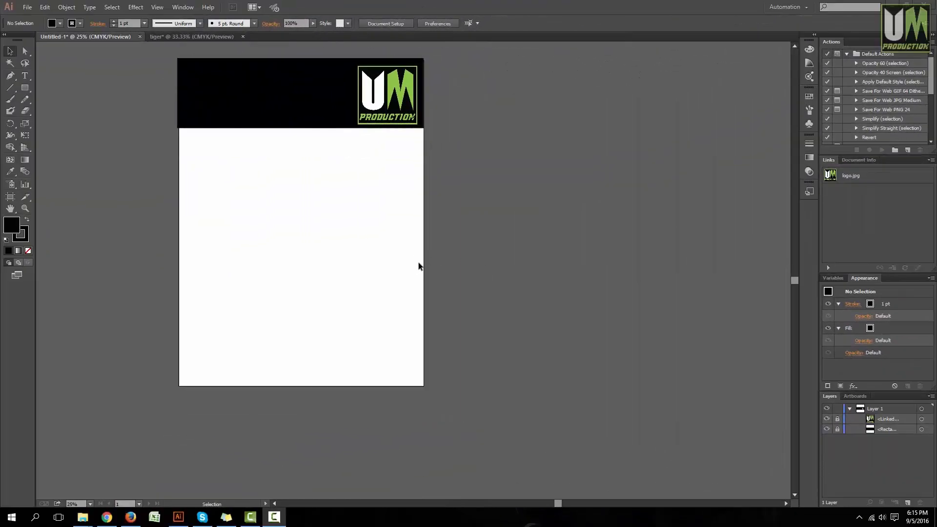
scroll(195, 201, up, 1)
scroll(138, 239, up, 1)
scroll(147, 237, up, 1)
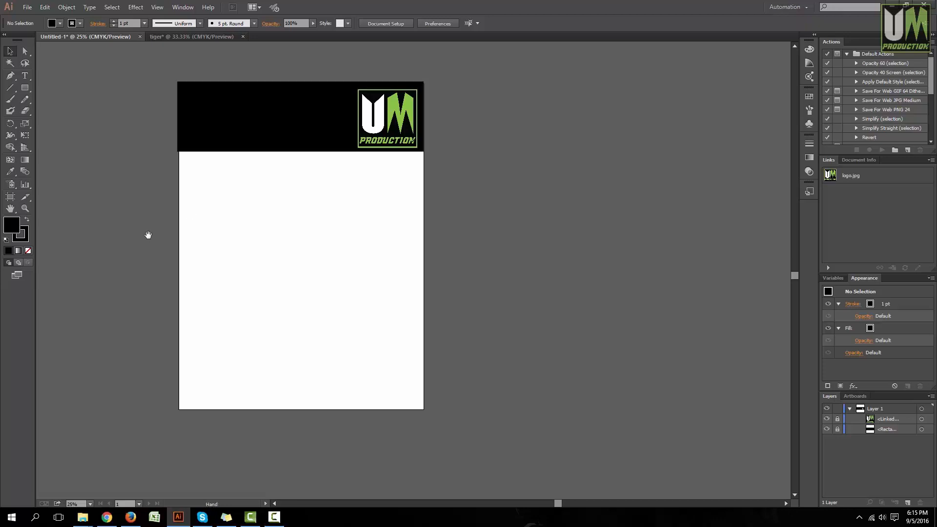
scroll(184, 224, down, 3)
scroll(172, 225, up, 1)
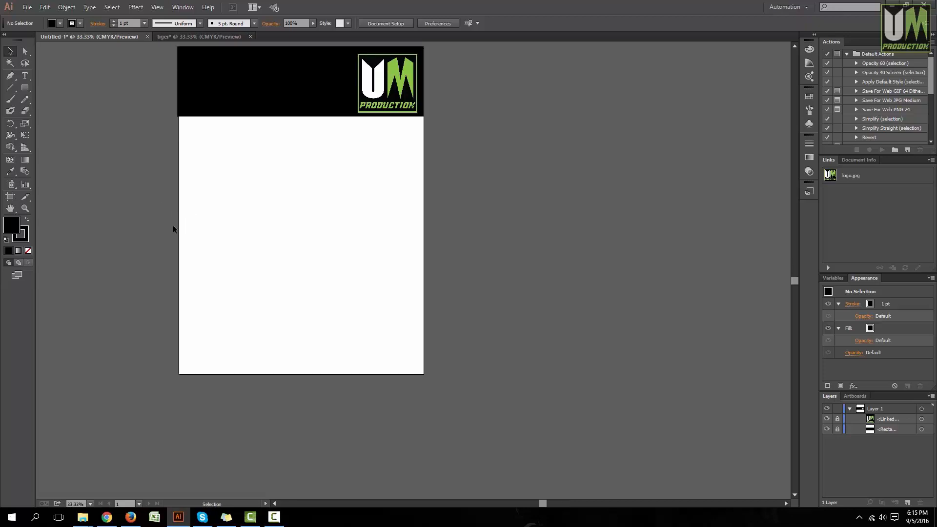
Step: Draw a black circle about 615 px in diameter on the white area and move it closer to the header band
scroll(196, 218, up, 6)
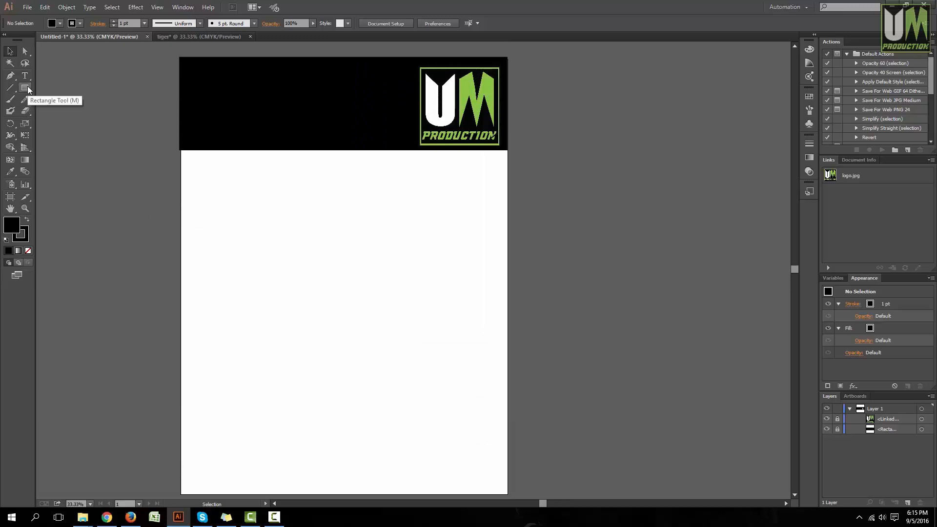
drag(28, 89, 80, 110)
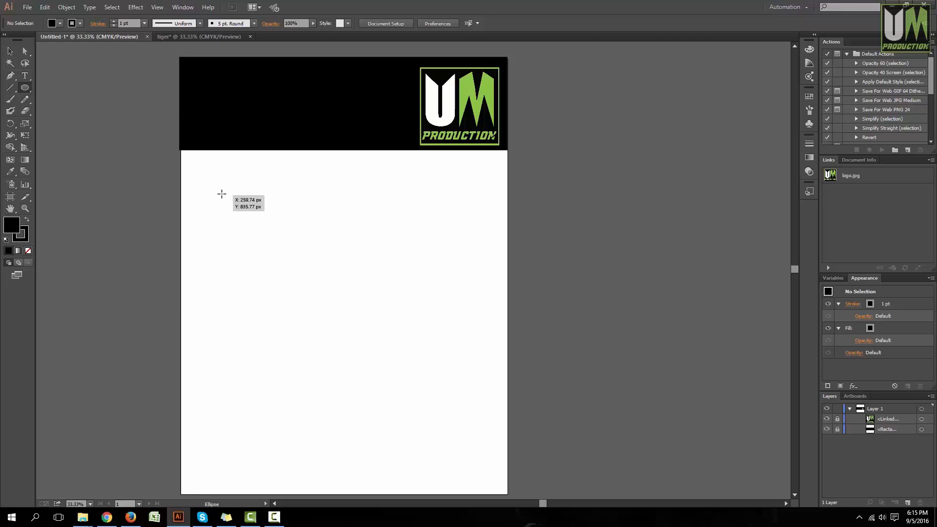
drag(220, 192, 323, 269)
key(v)
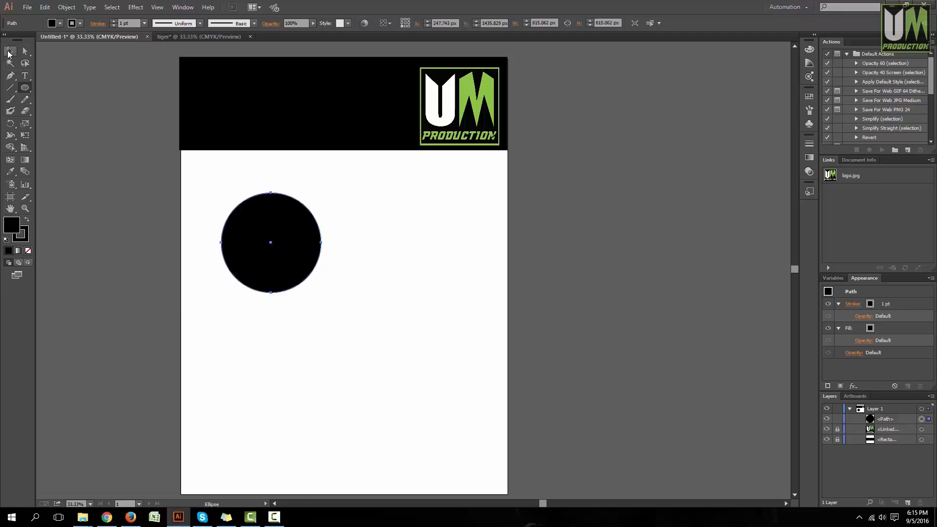
drag(267, 227, 313, 214)
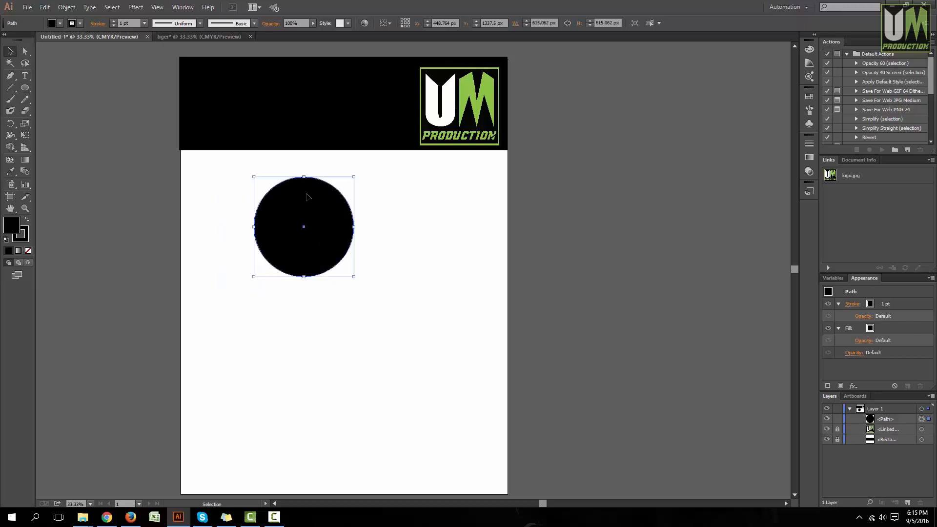
Step: Remove the circle's stroke and move the circle to just below the black header band, left of the logo
click(910, 307)
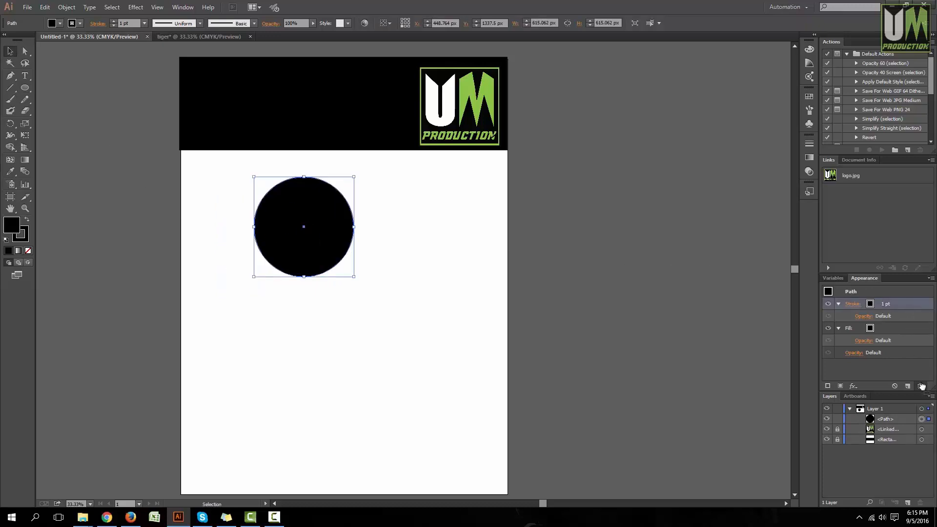
key(slash)
click(372, 251)
mouse_move(325, 230)
mouse_down()
mouse_move(330, 221)
mouse_move(299, 212)
mouse_move(313, 218)
mouse_up()
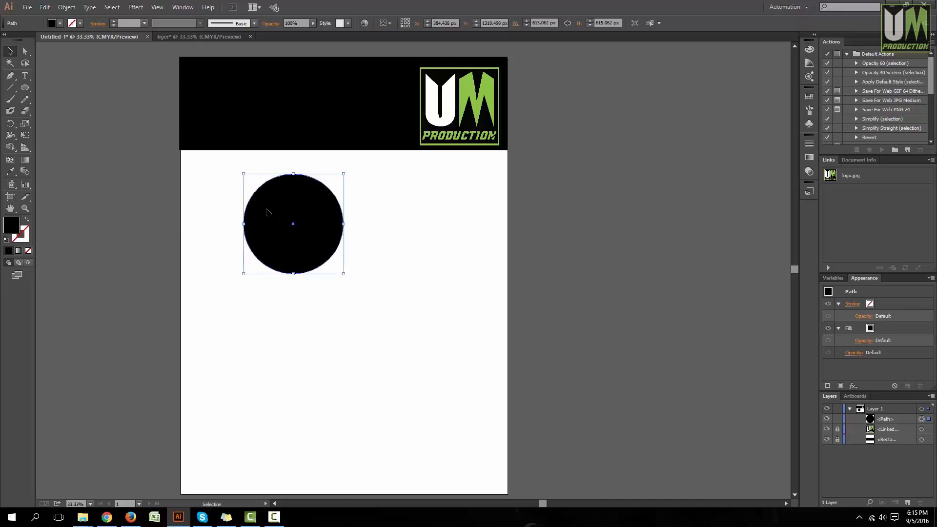
key(x)
scroll(312, 210, up, 1)
scroll(313, 211, down, 1)
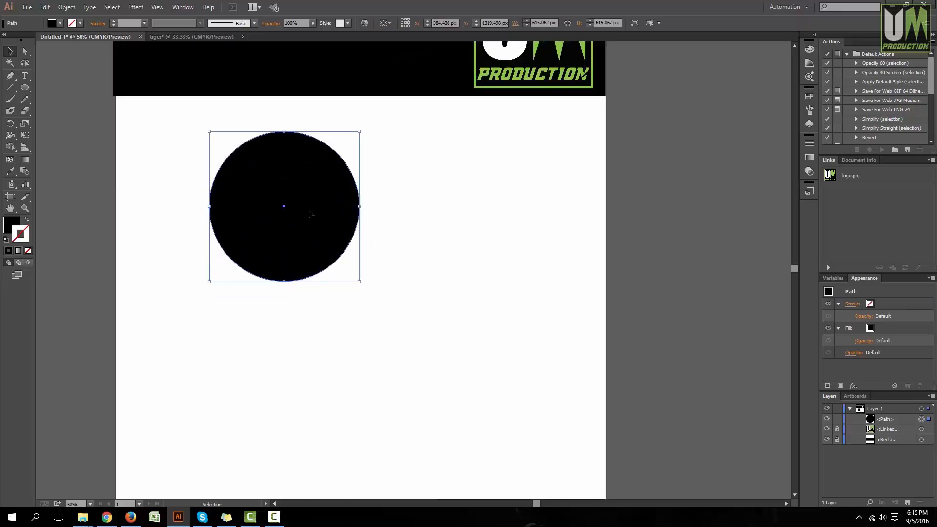
drag(313, 211, 433, 194)
scroll(389, 203, down, 1)
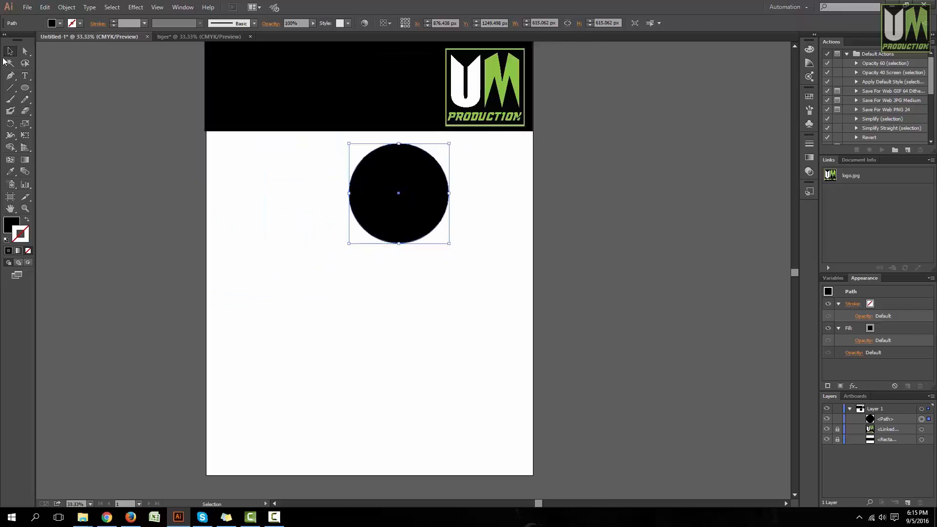
Step: Add the point text "ROUND" on the white area and place it to the lower left of the circle
click(25, 75)
click(278, 273)
text(ROUND)
key(Escape)
drag(317, 289, 320, 265)
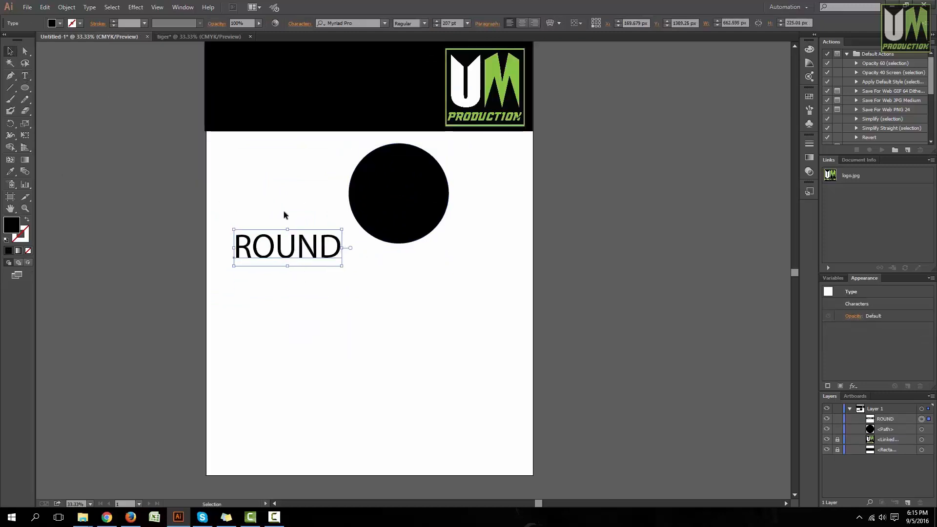
Step: Set the ROUND text's font to Impact and move the text up beside the circle
click(385, 23)
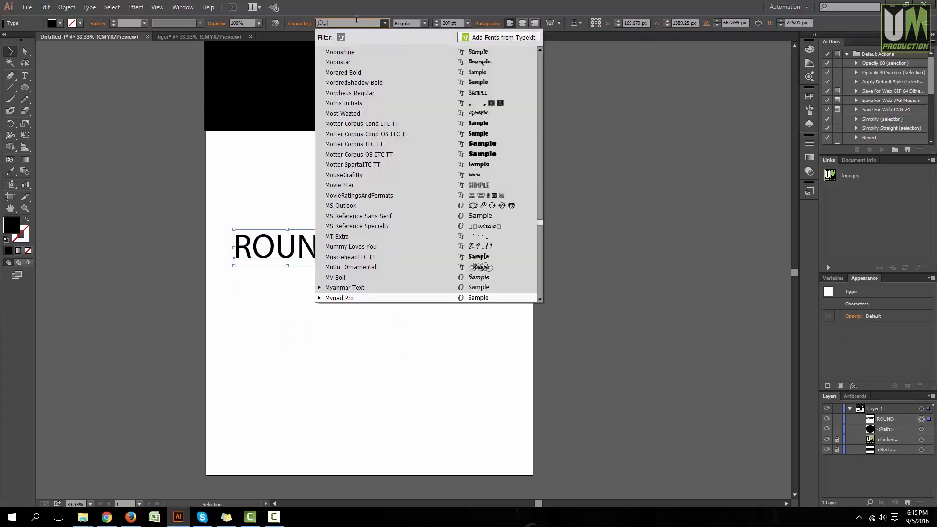
text(im)
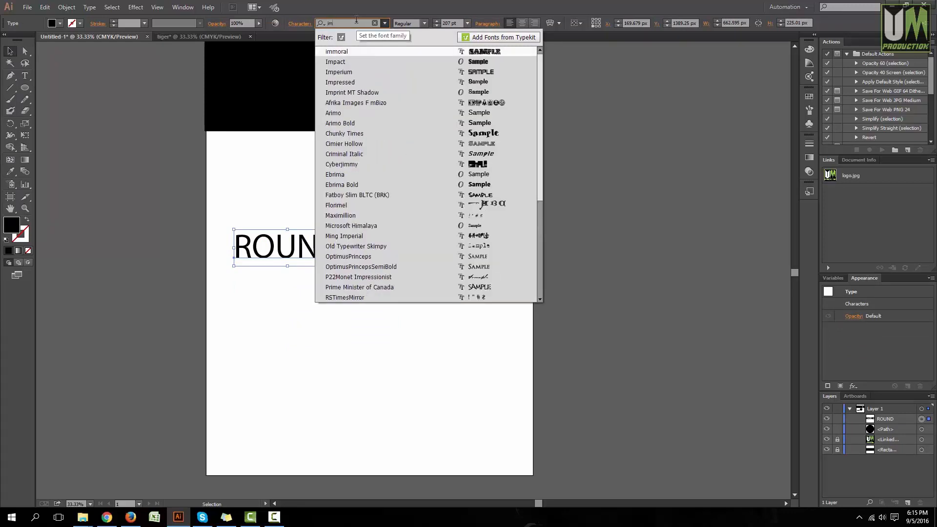
text(pl)
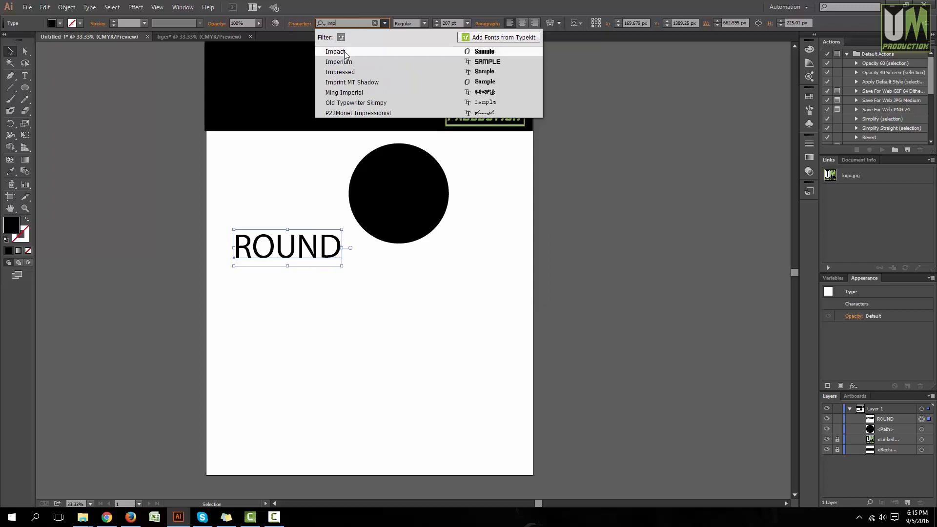
click(344, 52)
click(387, 189)
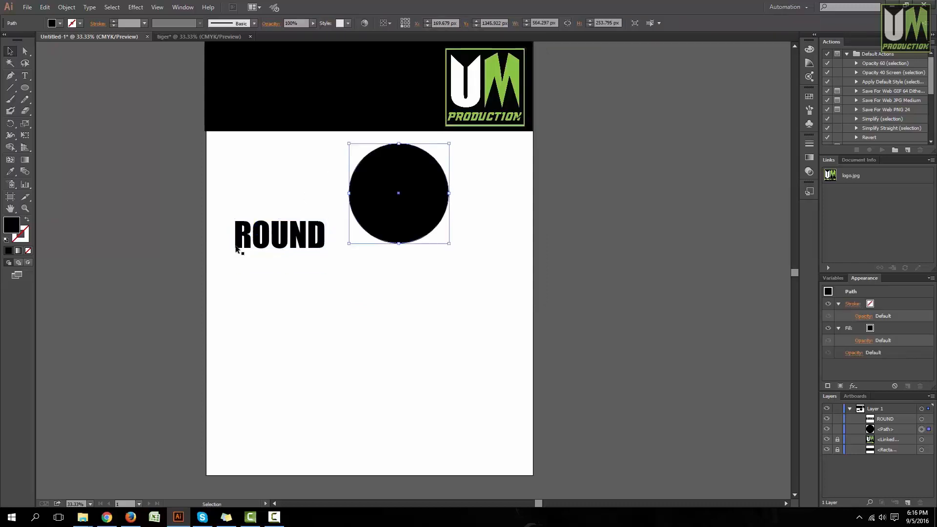
drag(241, 243, 252, 203)
Step: Fill the circle with a dark grey swatch
click(375, 193)
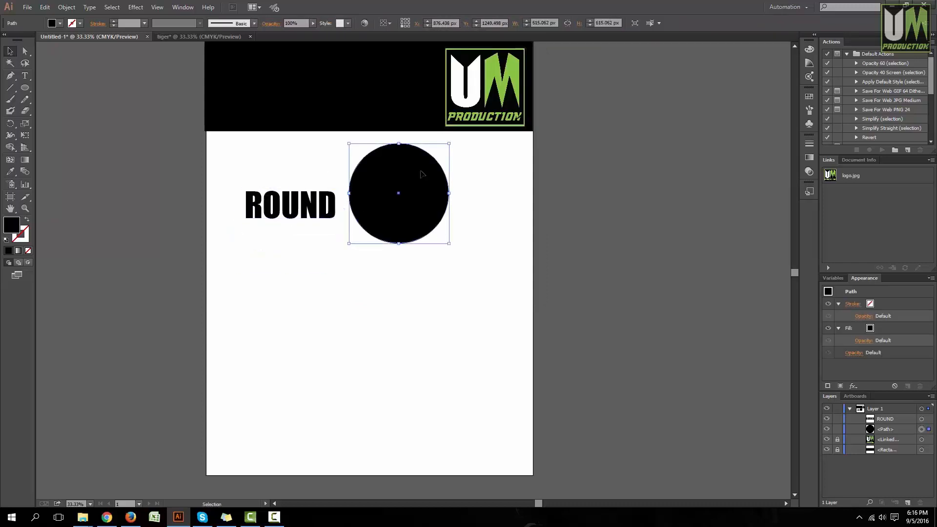
click(808, 98)
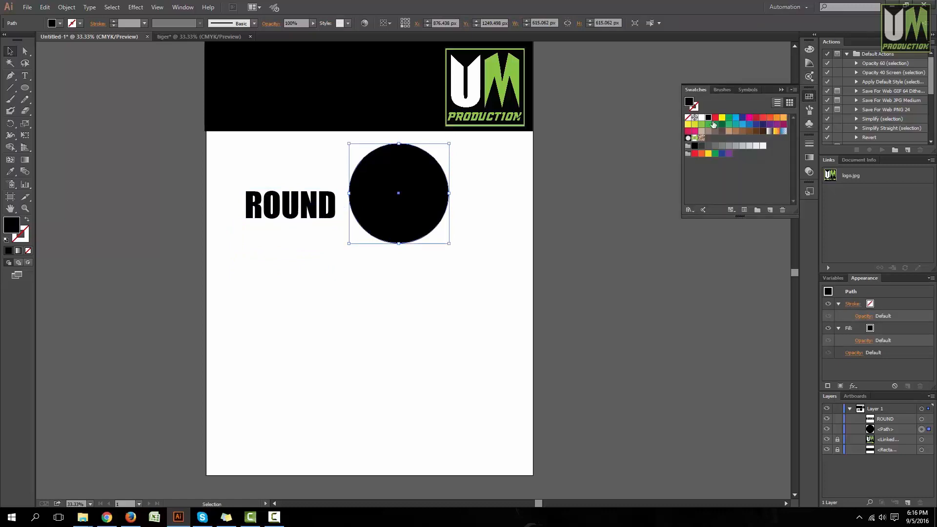
click(707, 145)
click(479, 231)
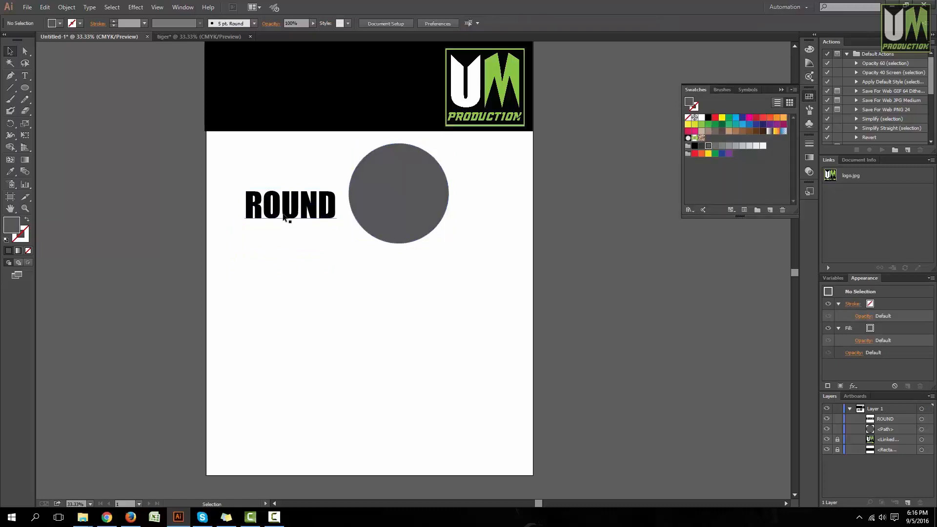
Step: Reposition the ROUND text left of the circle and scale it up to about 244 pt
drag(283, 217, 262, 201)
drag(316, 214, 331, 220)
click(428, 199)
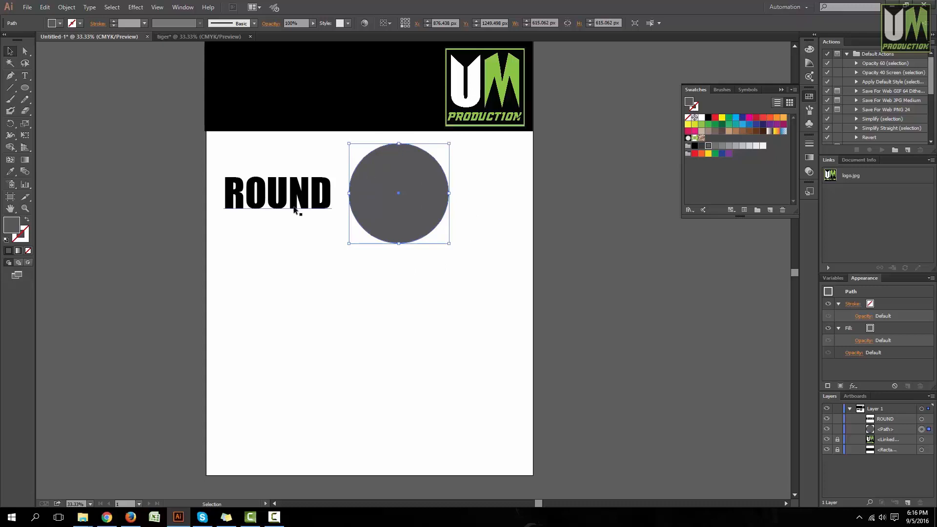
Step: Duplicate the ROUND text twice, placing the two copies one below the other under the original
click(317, 205)
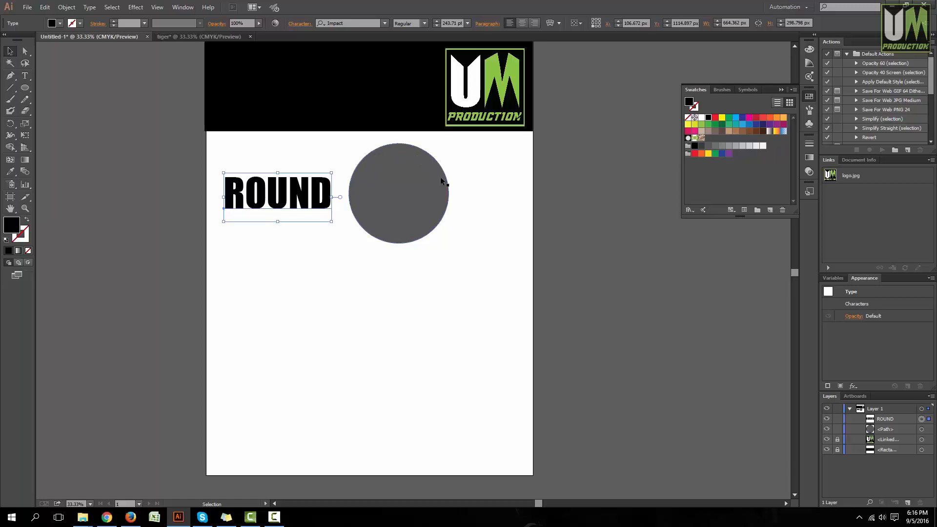
drag(298, 197, 293, 286)
drag(293, 286, 297, 348)
click(315, 234)
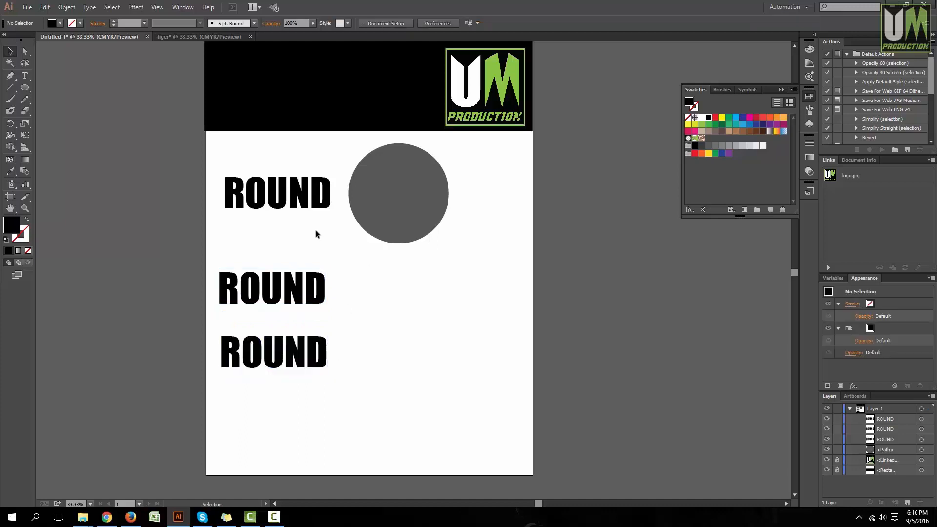
Step: Expand the top ROUND text into shapes with the Object and Fill options
click(293, 195)
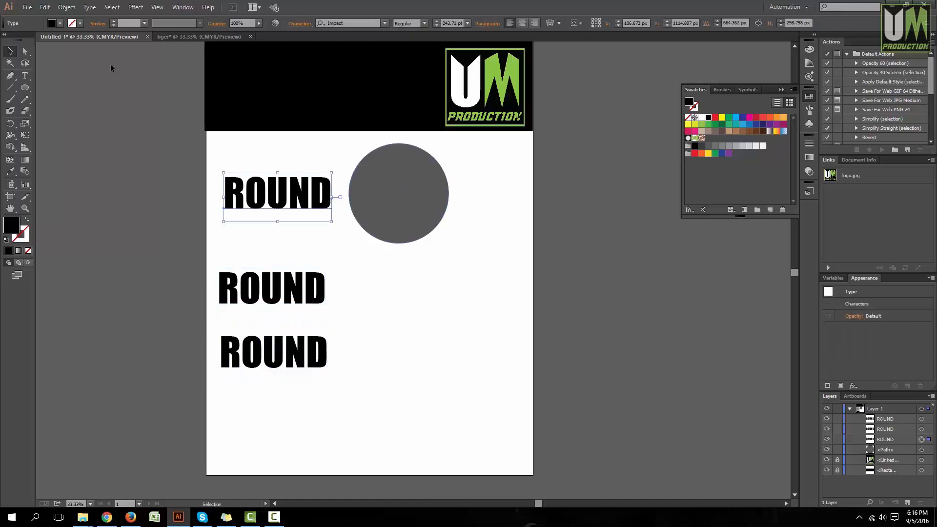
click(67, 7)
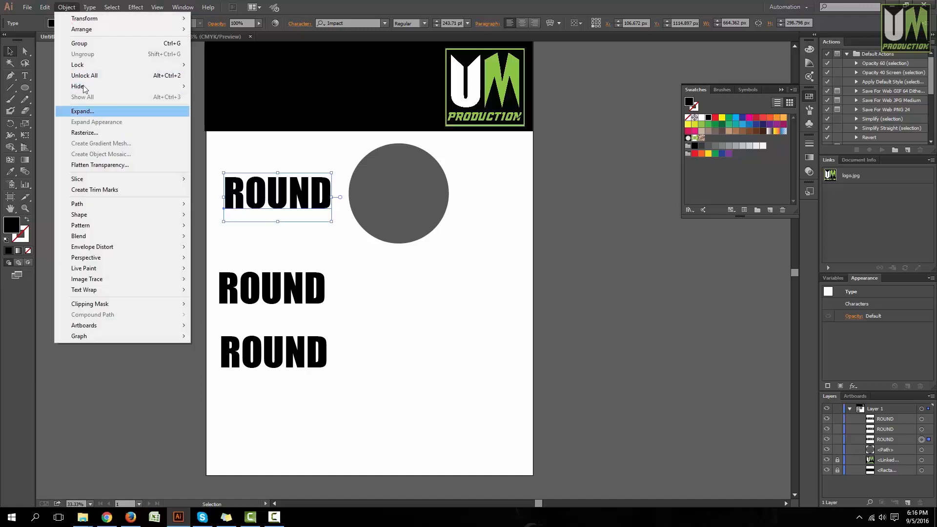
click(85, 111)
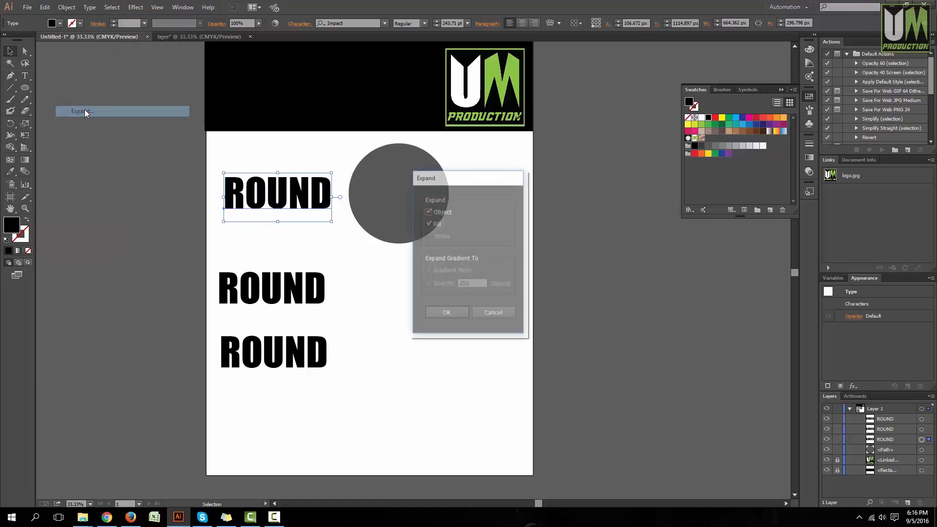
click(447, 314)
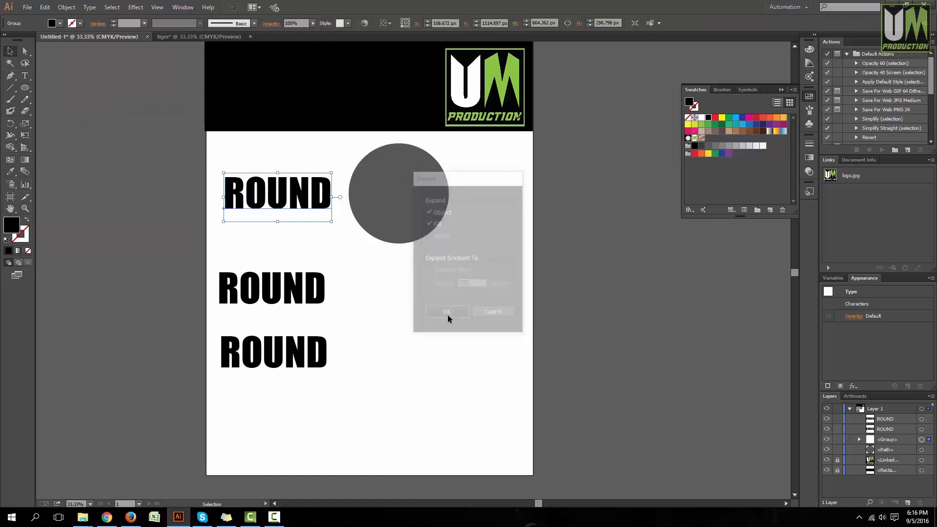
click(318, 230)
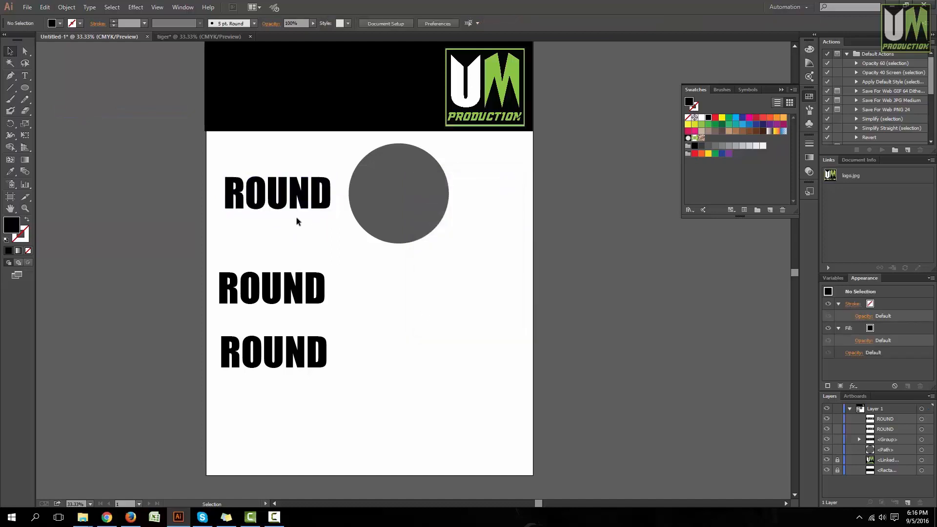
Step: Move the expanded ROUND text so that it partly overlaps the grey circle
click(387, 199)
drag(322, 209, 385, 218)
click(413, 259)
Step: Bring the grey circle to the front of the stacking order, above the expanded ROUND text
click(422, 190)
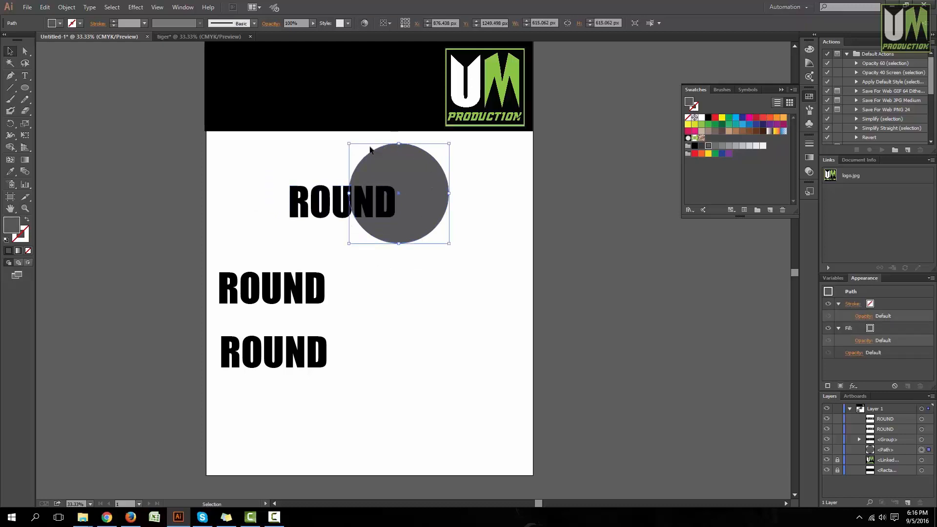
right_click(415, 183)
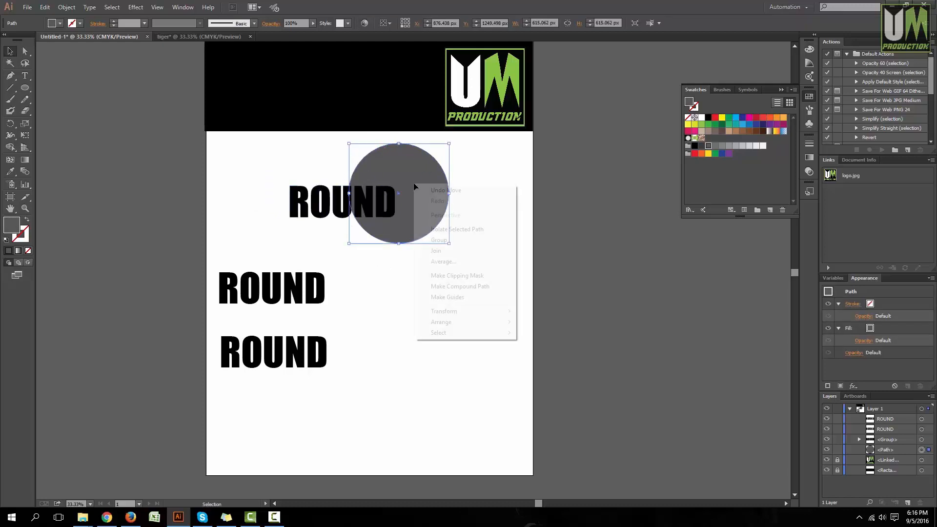
mouse_move(441, 325)
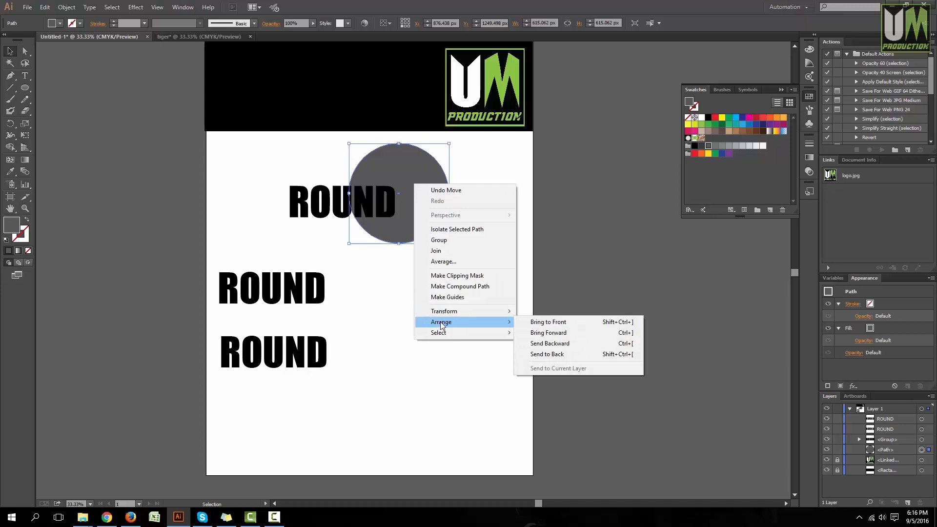
click(534, 323)
click(366, 236)
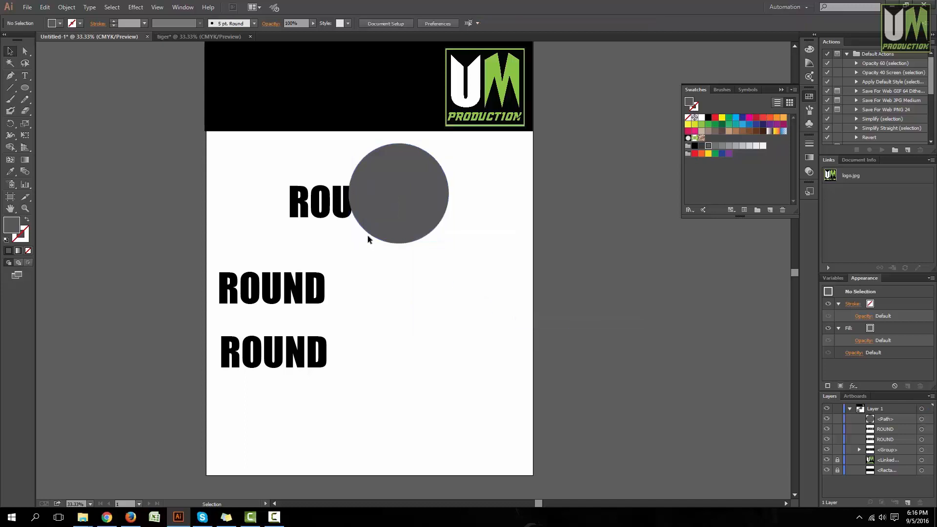
Step: Adjust the positions of the expanded ROUND text and the grey circle, keeping the circle over the last letters
drag(333, 208, 314, 207)
mouse_move(416, 211)
mouse_down()
mouse_move(412, 205)
mouse_move(430, 211)
mouse_move(417, 210)
mouse_up()
click(450, 197)
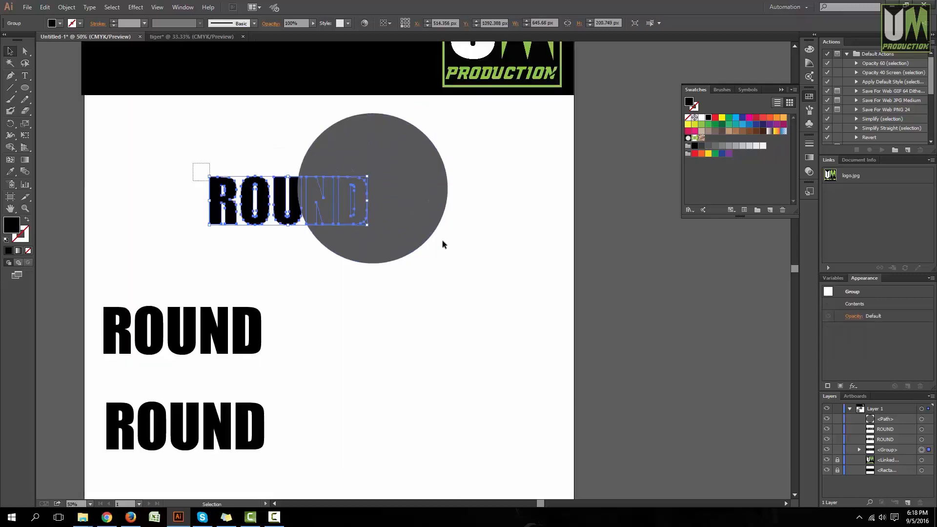
Step: Shape the expanded ROUND text into the grey circle with Envelope Distort, Make with Top Object
drag(443, 240, 506, 243)
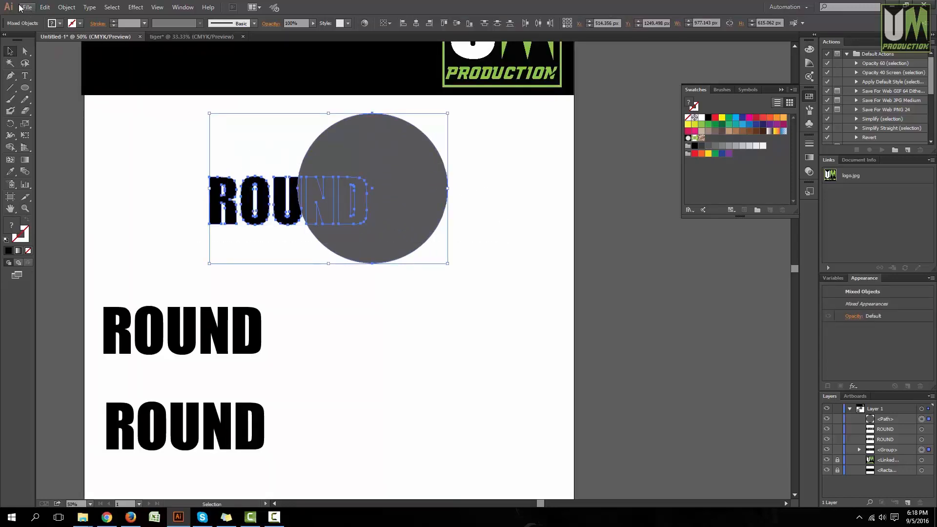
click(67, 8)
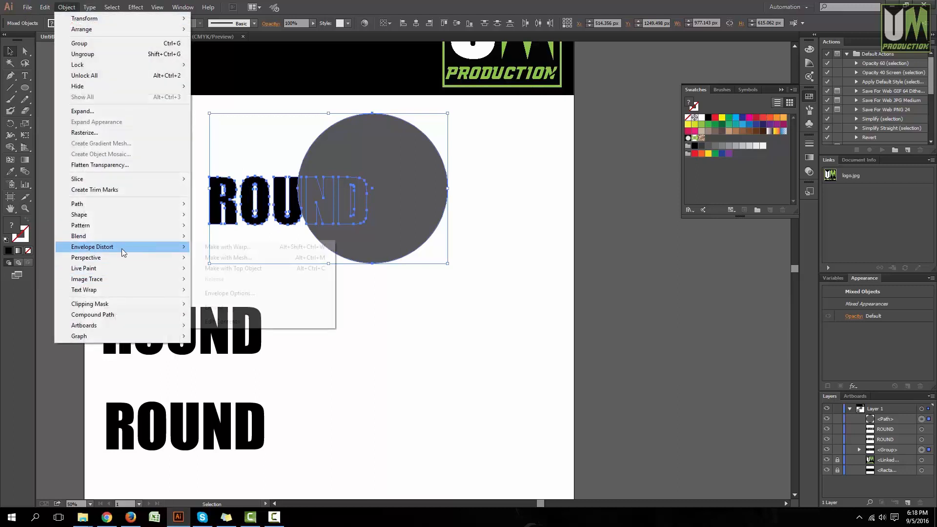
mouse_move(122, 247)
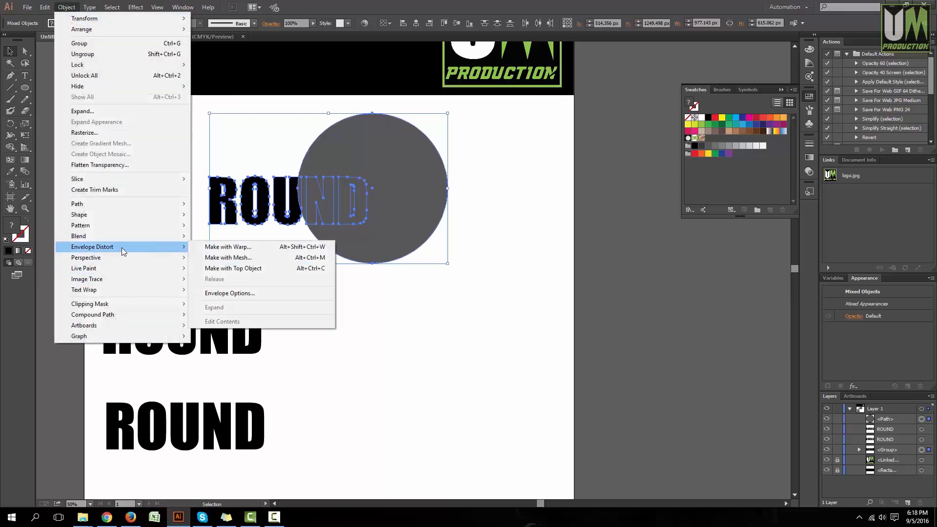
click(224, 270)
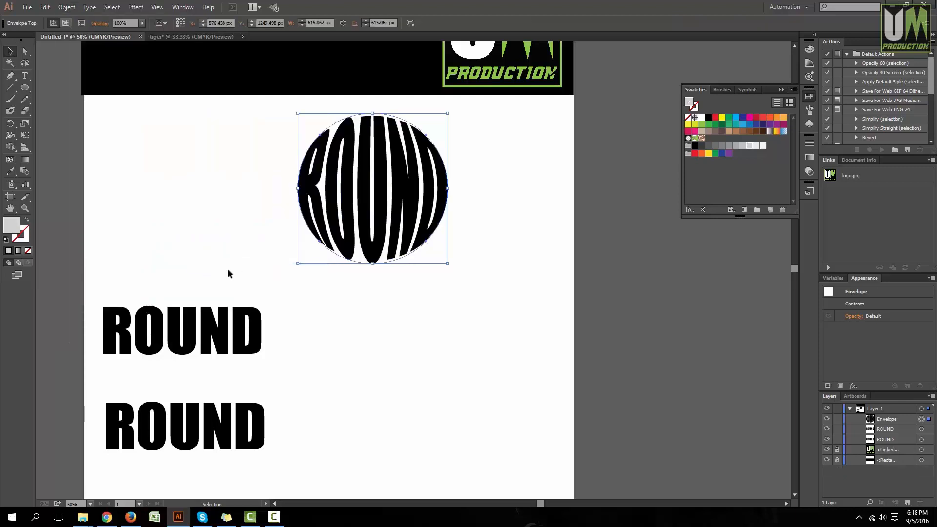
click(449, 282)
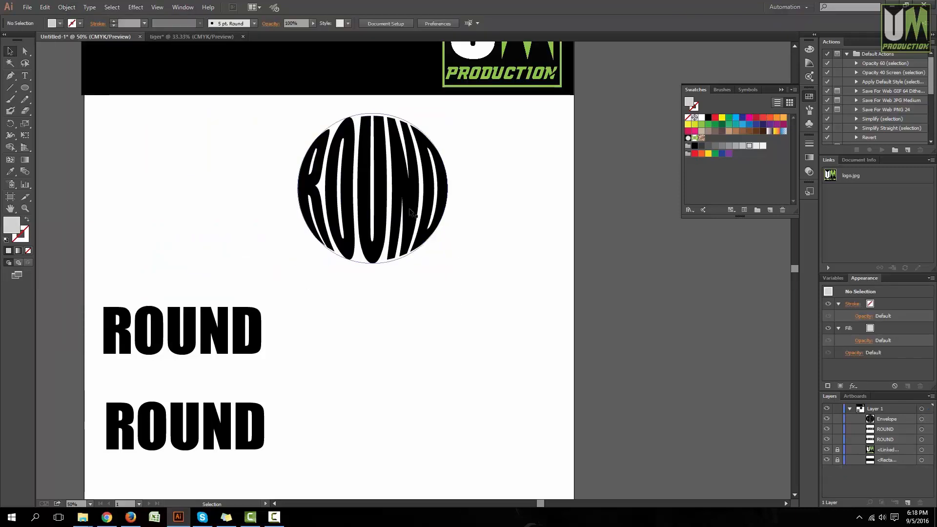
Step: Move the circular ROUND lettering up and to the right, just below the black header with the logo
alt+scroll(377, 147, down, 1)
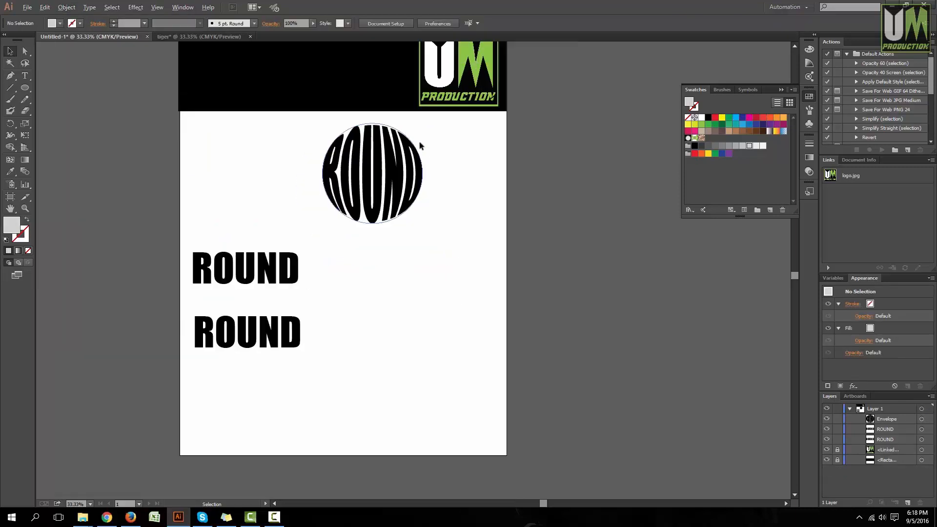
alt+scroll(418, 193, up, 2)
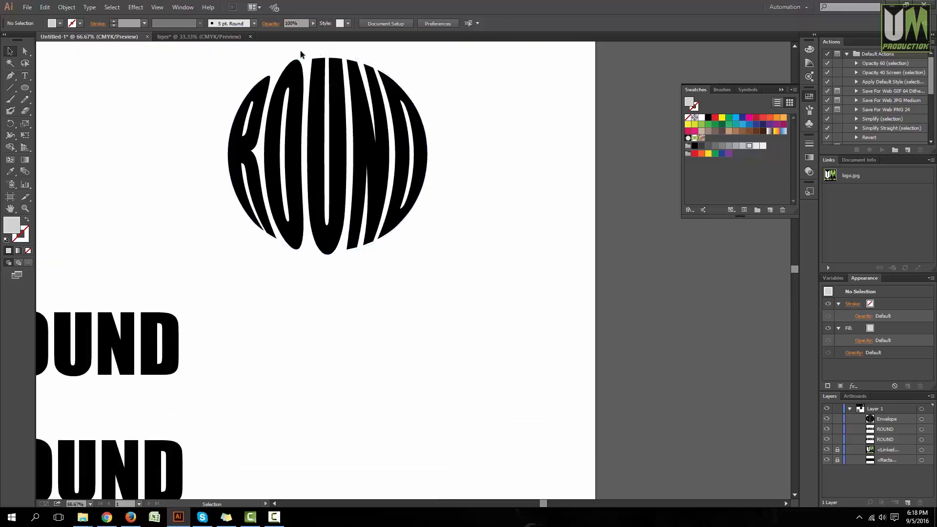
alt+scroll(375, 255, down, 4)
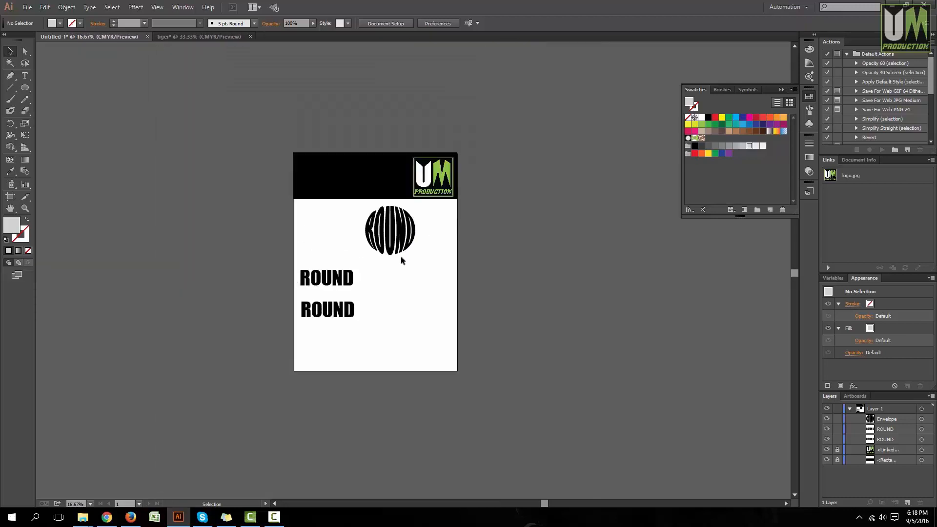
alt+scroll(403, 259, up, 2)
drag(373, 196, 341, 205)
drag(345, 205, 456, 184)
alt+scroll(441, 217, up, 1)
click(518, 206)
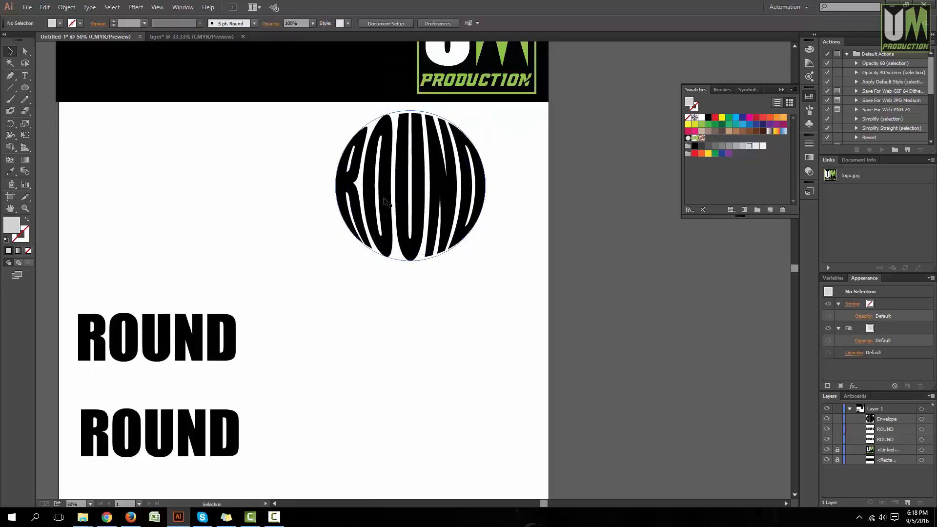
drag(383, 199, 389, 195)
click(541, 229)
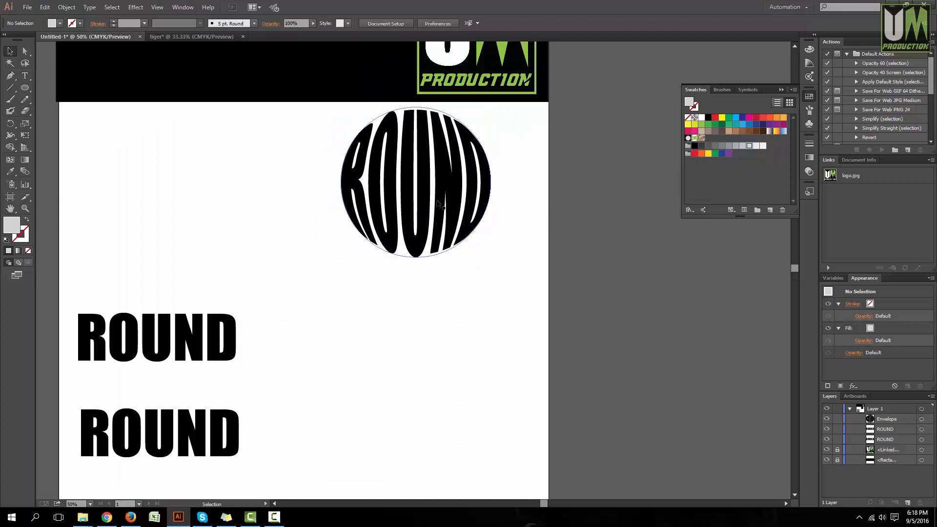
Step: Draw a light grey rectangle about 852 by 243 px to the right of the upper plain ROUND text
scroll(419, 213, down, 1)
scroll(419, 213, down, 2)
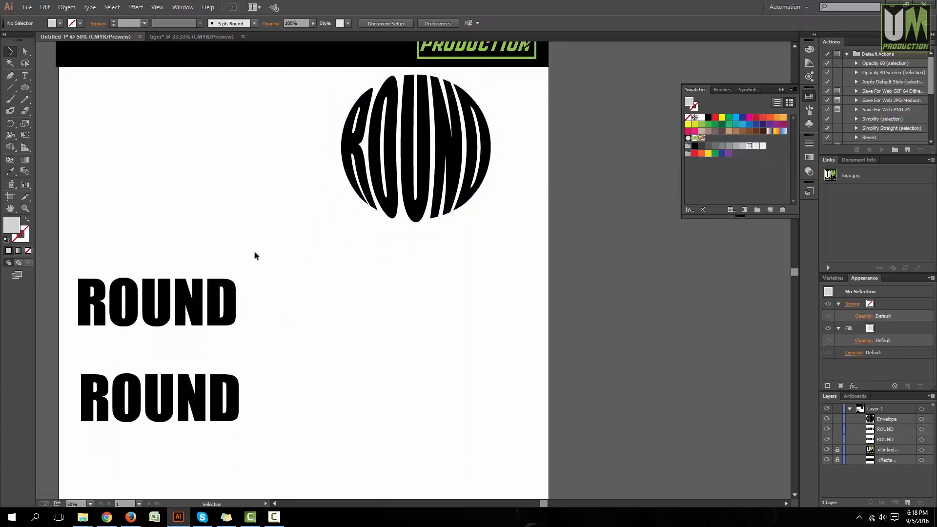
click(26, 88)
drag(27, 88, 65, 87)
drag(323, 266, 532, 326)
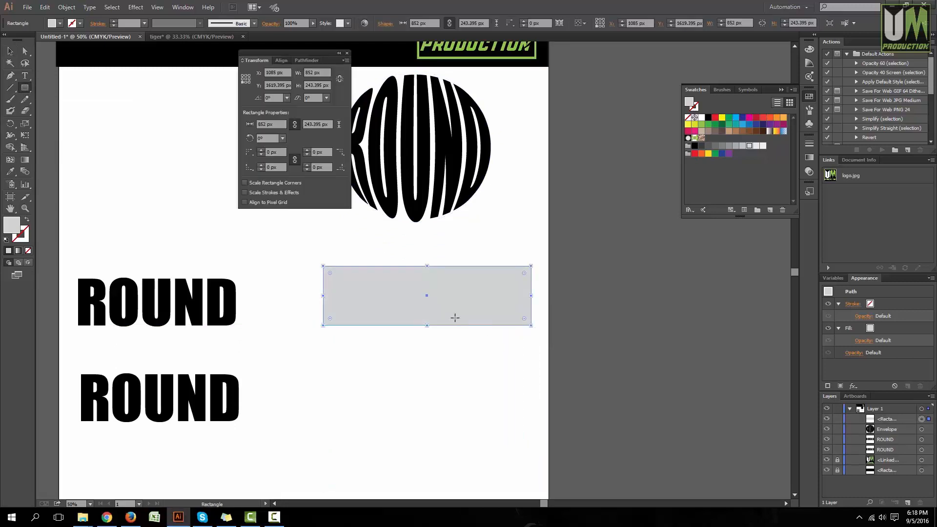
click(346, 54)
click(378, 326)
click(484, 275)
Step: Slant the grey rectangle's top edge by moving its upper-left anchor point straight down to about Y 1486 px
scroll(383, 296, up, 1)
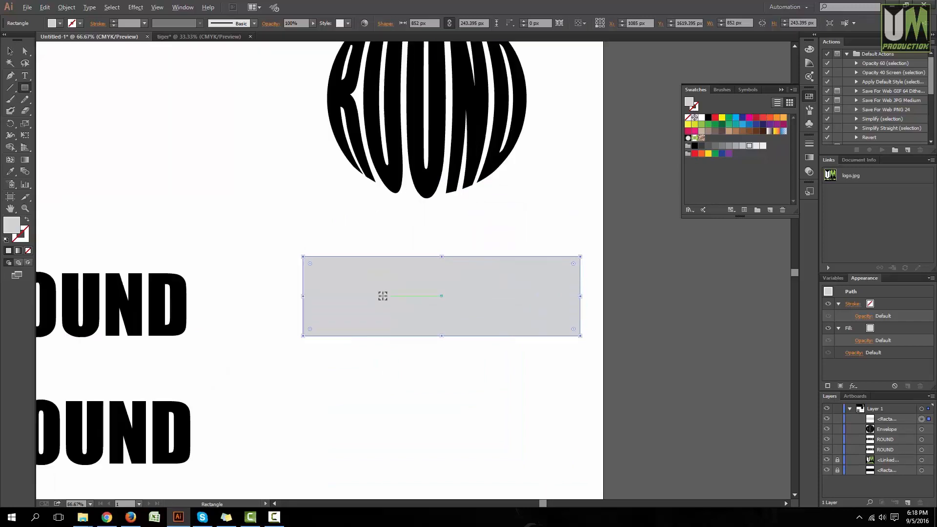
scroll(382, 296, up, 1)
click(25, 51)
click(236, 220)
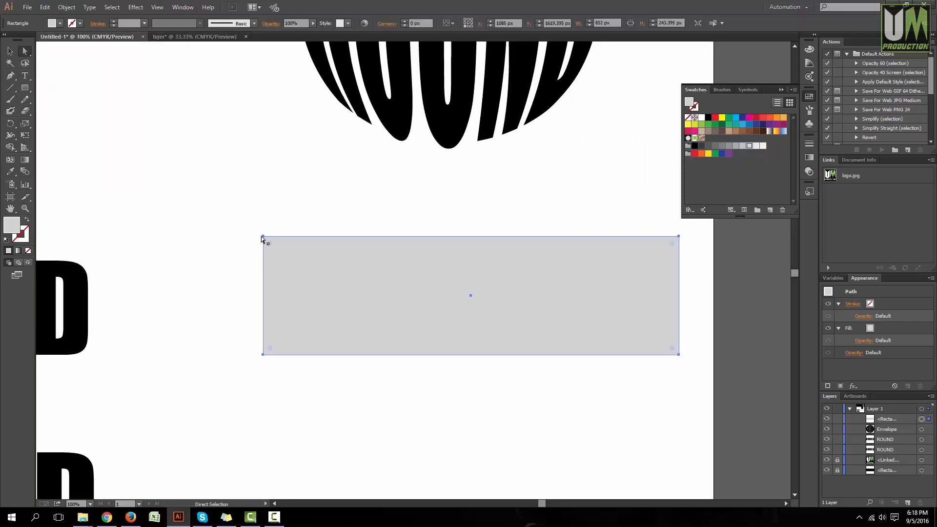
drag(263, 237, 264, 291)
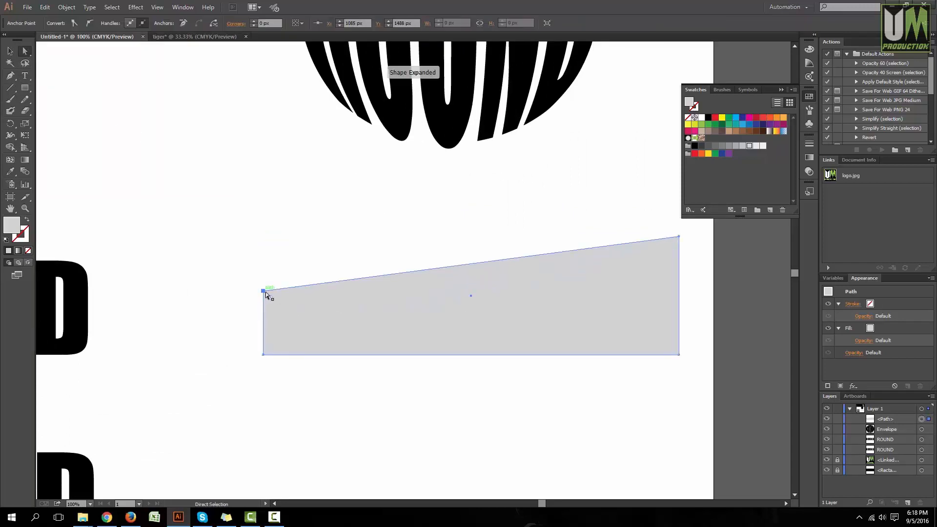
scroll(280, 284, down, 1)
click(9, 51)
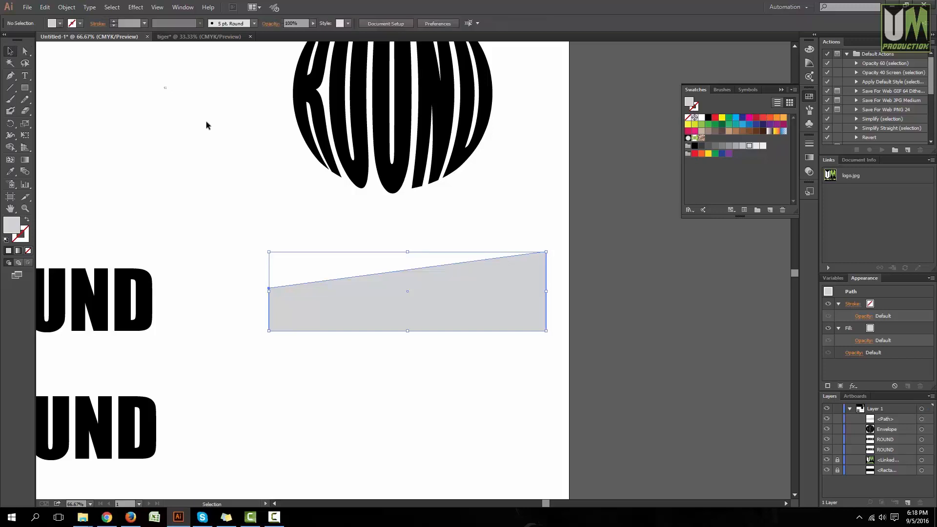
click(206, 121)
Step: Duplicate the upper plain ROUND text and place the copy just below the slanted grey shape
scroll(220, 156, down, 1)
scroll(210, 251, down, 2)
click(96, 254)
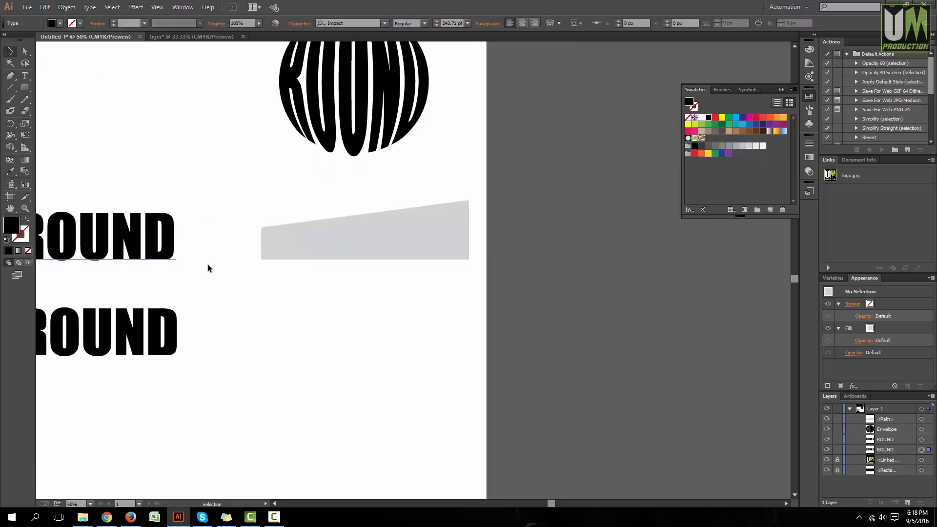
scroll(263, 271, down, 1)
scroll(301, 276, up, 1)
drag(192, 257, 353, 310)
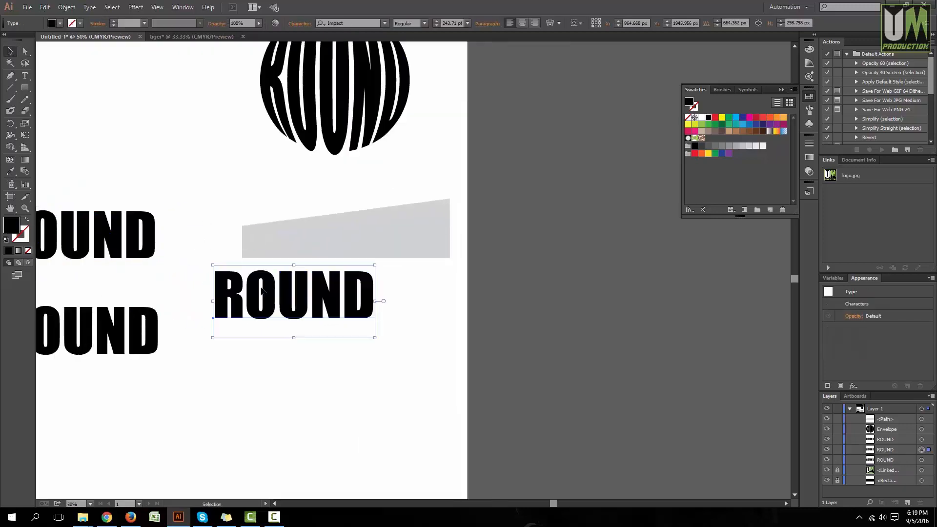
Step: Expand the copied ROUND text into shapes with the Object and Fill options
click(66, 7)
click(106, 115)
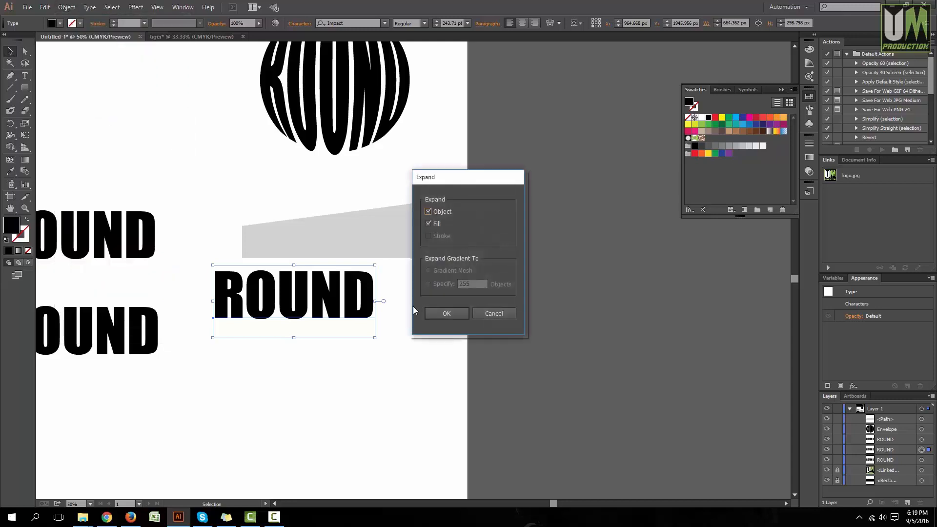
click(441, 311)
Step: Position the expanded ROUND copy and the slanted grey shape so they overlap with their left edges roughly aligned
click(276, 303)
drag(277, 303, 318, 278)
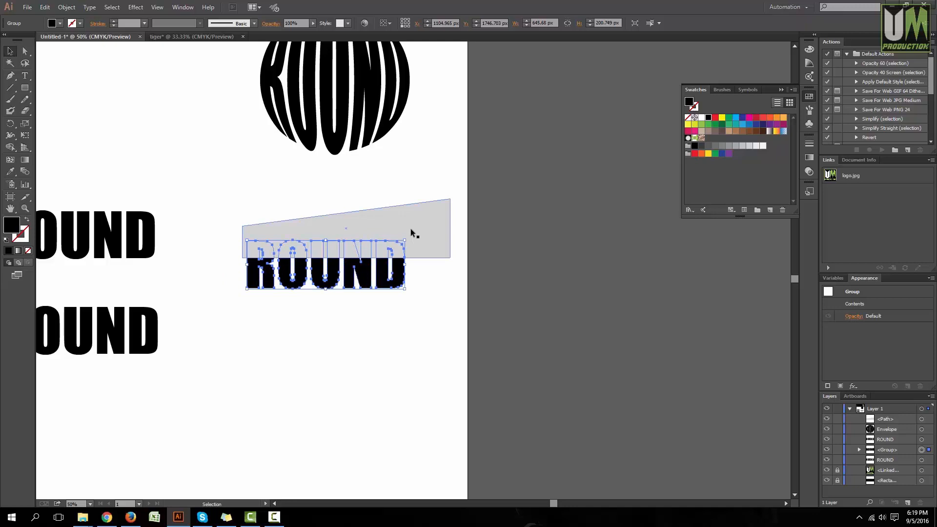
click(420, 308)
mouse_move(418, 244)
mouse_down()
mouse_move(434, 248)
mouse_move(423, 245)
mouse_up()
drag(405, 289, 406, 282)
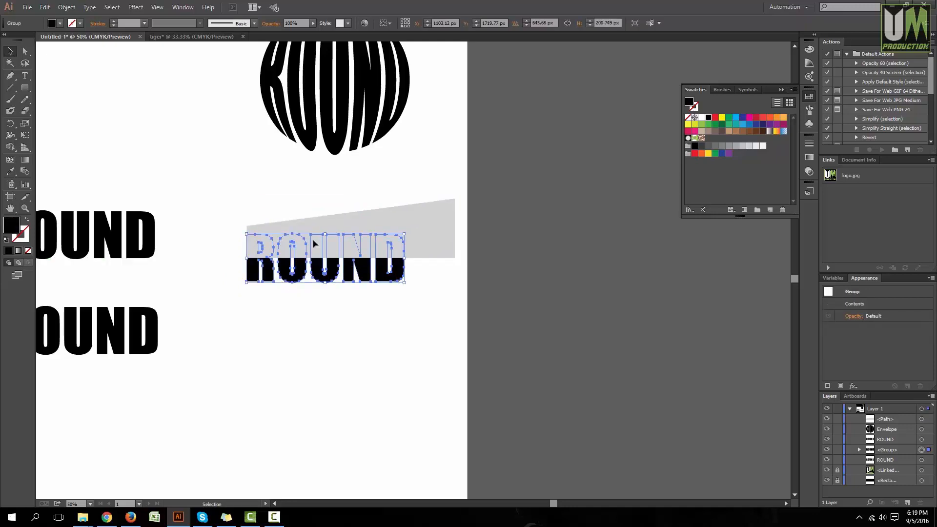
Step: Fit the expanded ROUND copy into the slanted grey shape with Envelope Distort, Make with Top Object
drag(234, 200, 327, 304)
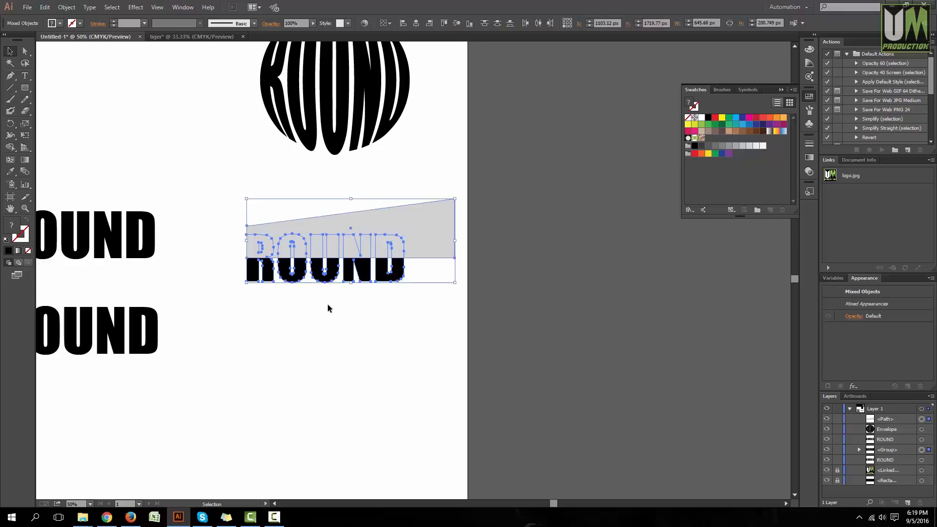
click(66, 7)
mouse_move(98, 248)
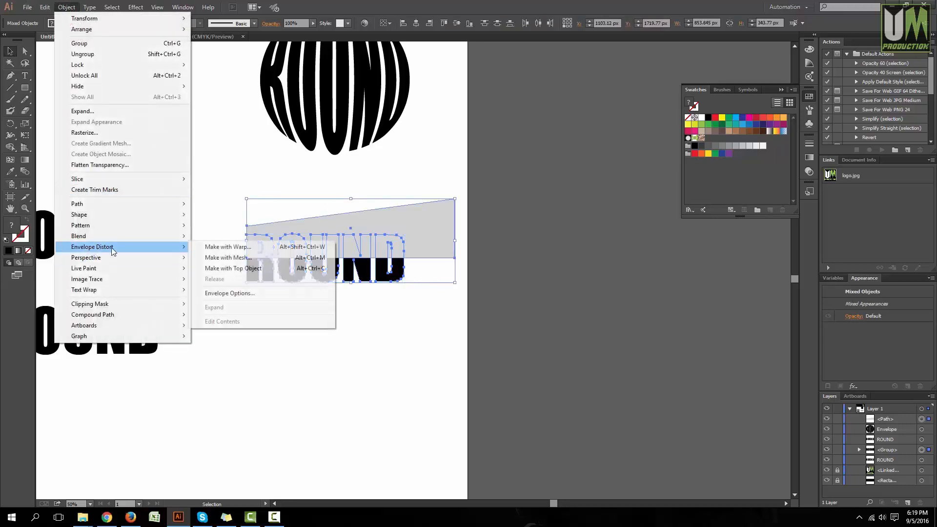
click(256, 271)
click(417, 303)
Step: Move the slanted ROUND lettering up, closer beneath the circular ROUND lettering
scroll(418, 302, down, 2)
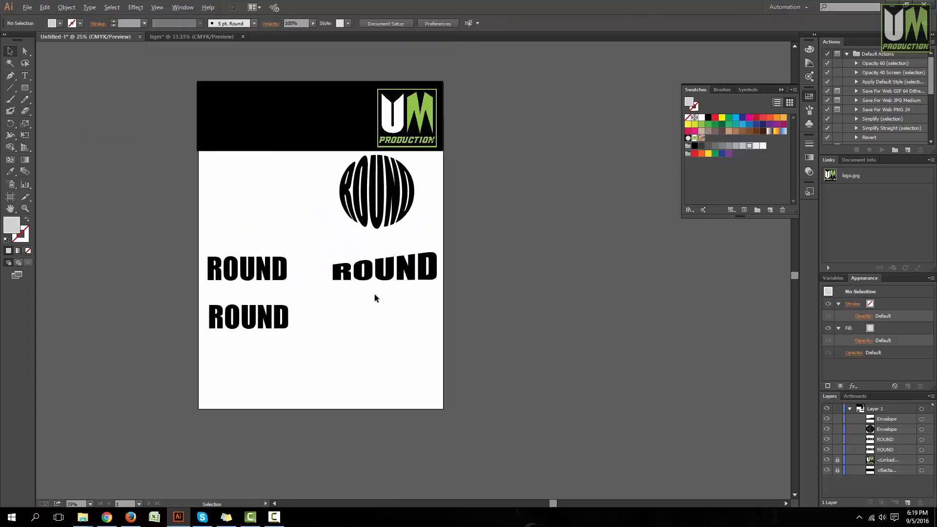
scroll(361, 289, up, 1)
scroll(362, 290, up, 1)
drag(414, 259, 411, 232)
click(426, 299)
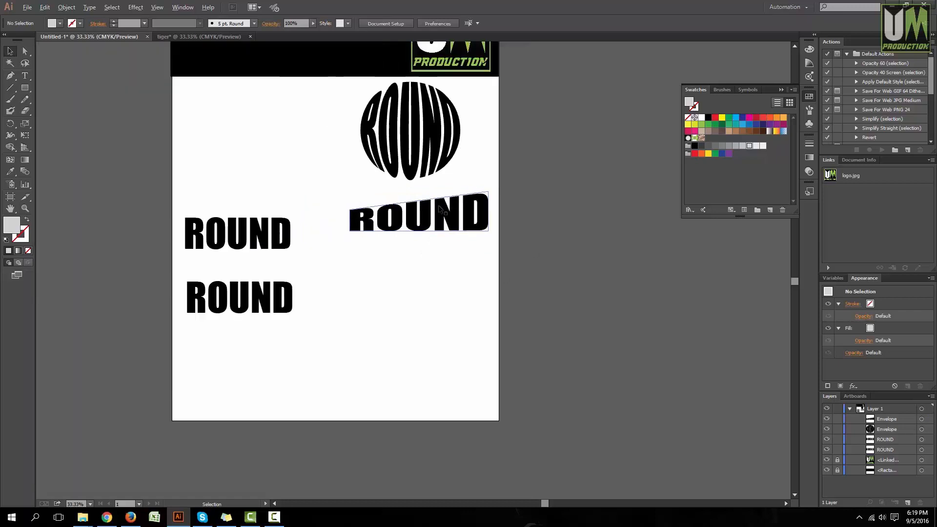
Step: Draw a light grey rectangle about 943 by 276 px to the right of the lower plain ROUND text
scroll(441, 207, down, 1)
scroll(431, 223, up, 1)
scroll(458, 269, down, 1)
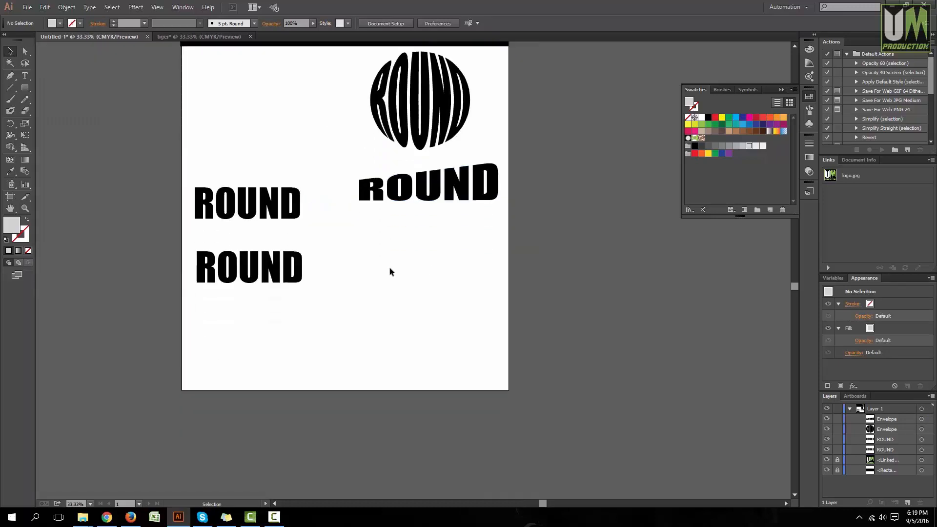
click(25, 87)
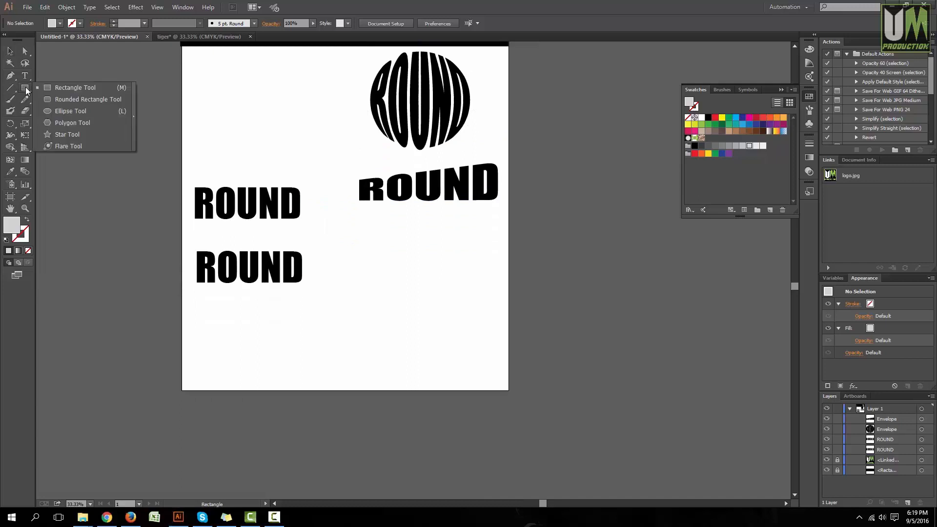
click(71, 86)
drag(343, 244, 497, 290)
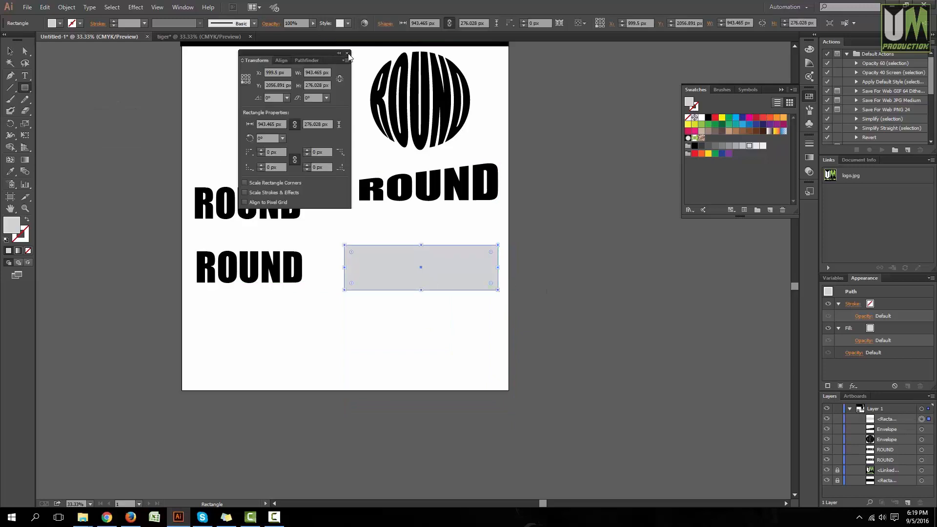
click(347, 53)
Step: Add anchor points at the middle of the new rectangle's top and bottom edges
key(a)
scroll(435, 262, up, 2)
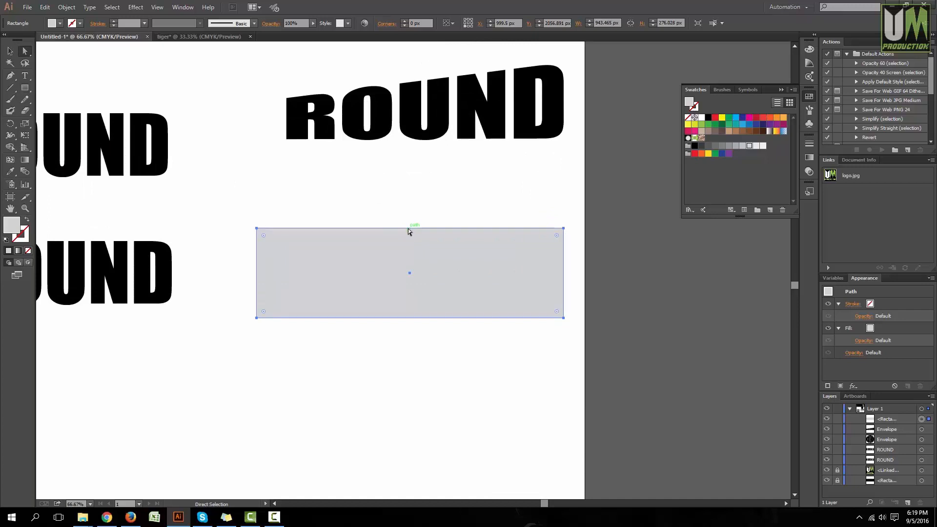
key(plus)
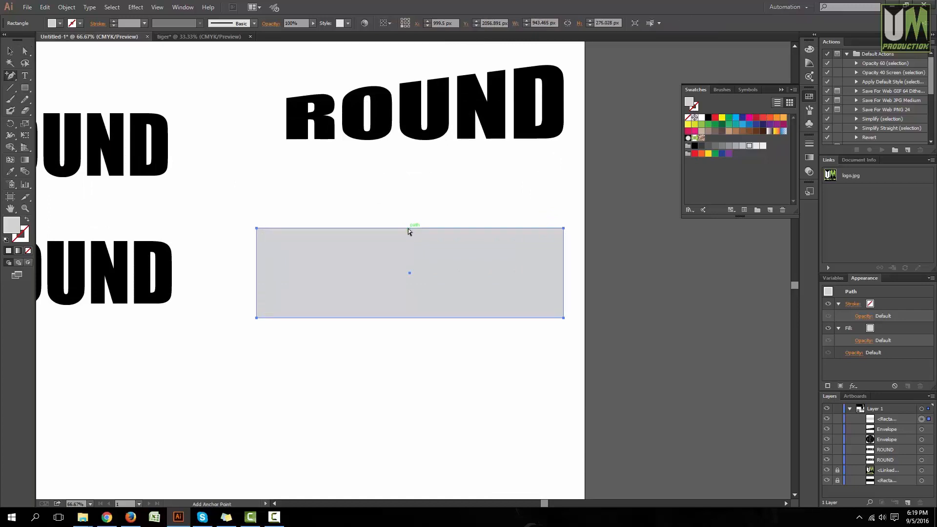
click(407, 228)
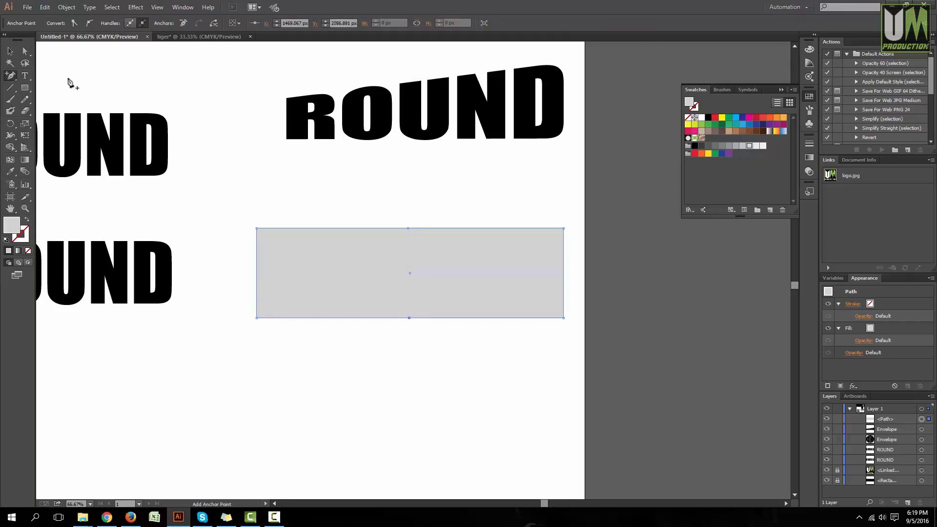
Step: Dent the rectangle's top edge inward by moving its middle anchor point down to about X 1471, Y 1865 px
click(25, 51)
click(417, 227)
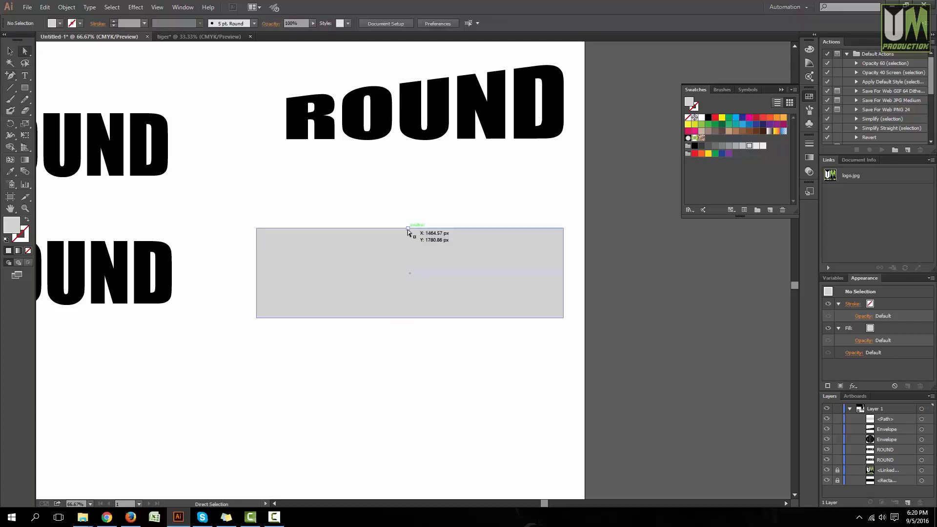
click(408, 228)
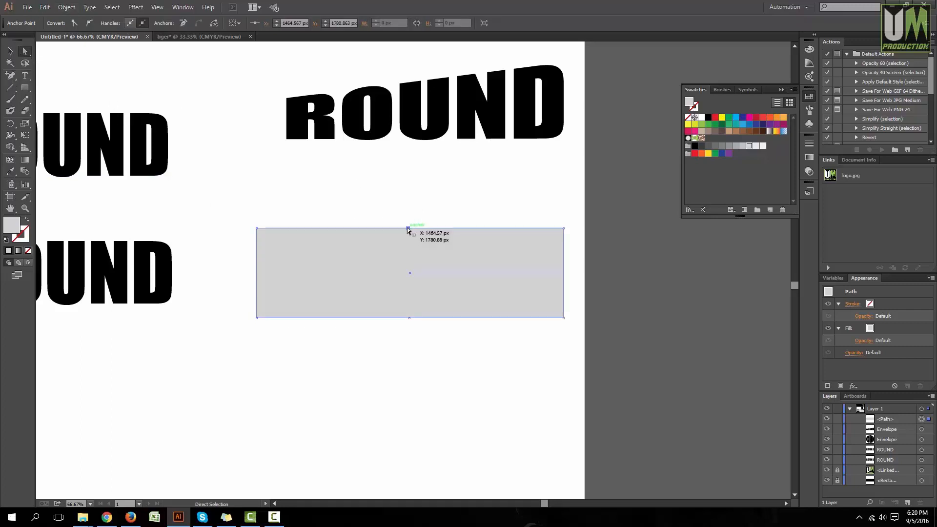
drag(408, 227, 410, 258)
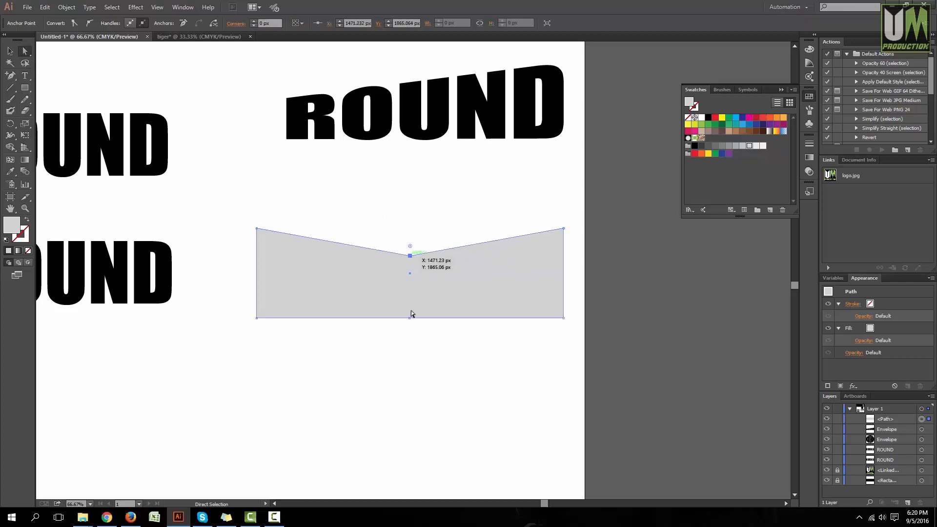
Step: Dent the rectangle's bottom edge inward by moving its middle anchor point up, mirroring the dent in the top edge
drag(409, 318, 411, 293)
click(438, 342)
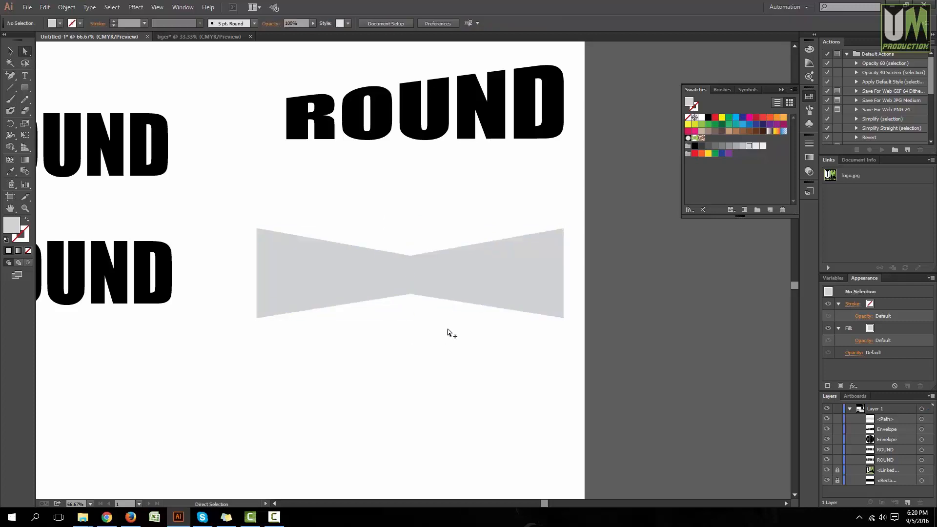
Step: Examine the pinched rectangle's outline up close and its placement beside the ROUND letterings
alt+scroll(447, 328, down, 2)
alt+scroll(447, 328, up, 1)
key(v)
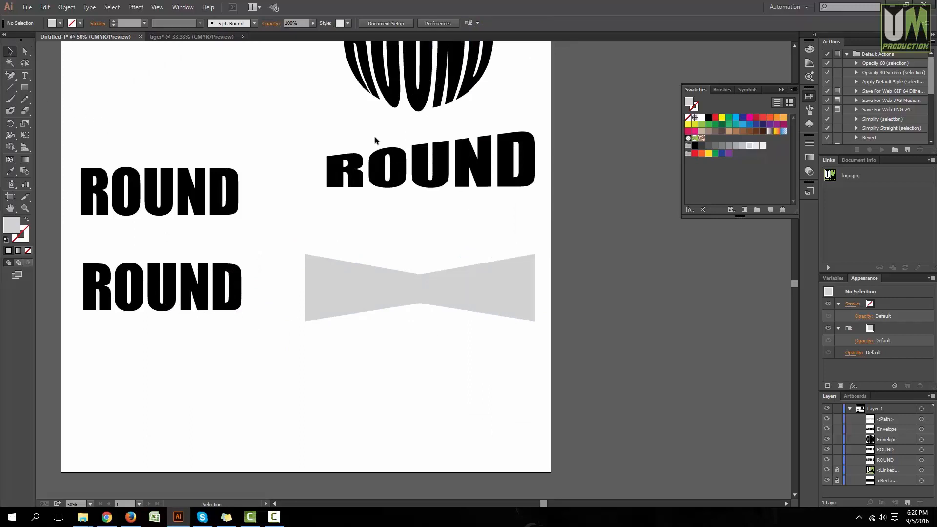
alt+scroll(424, 291, up, 4)
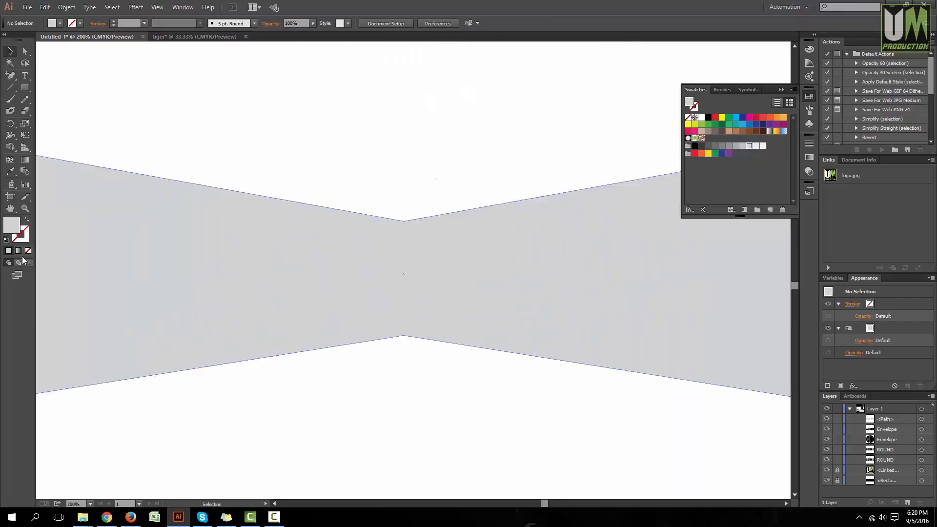
scroll(411, 226, down, 4)
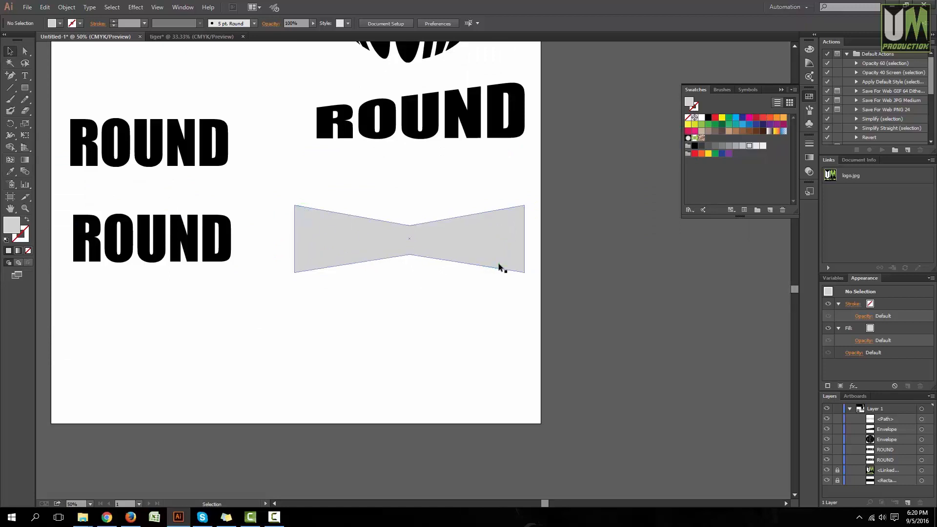
scroll(410, 265, up, 1)
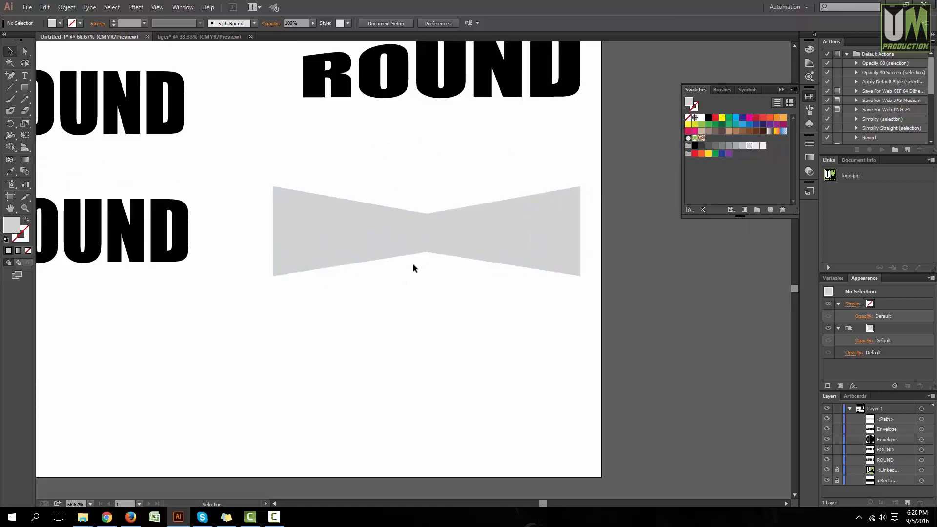
scroll(469, 273, down, 1)
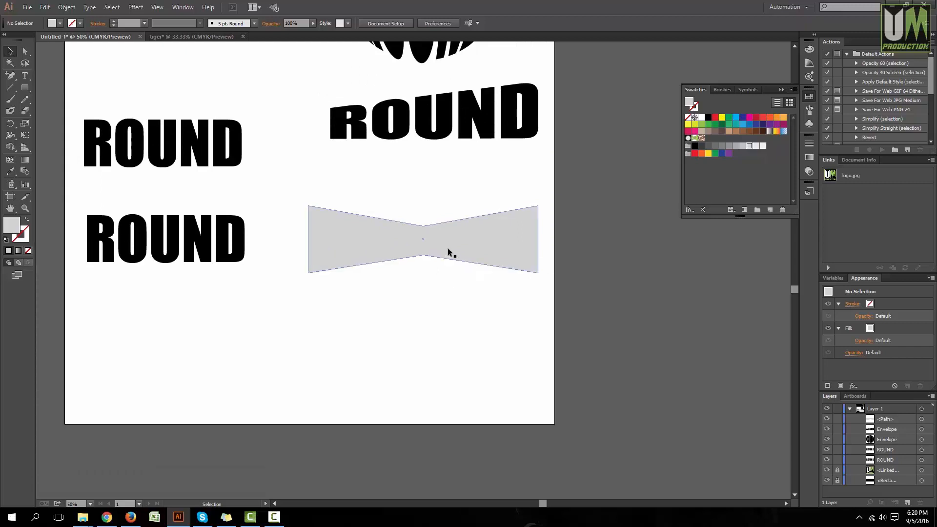
scroll(518, 239, up, 2)
scroll(262, 247, down, 1)
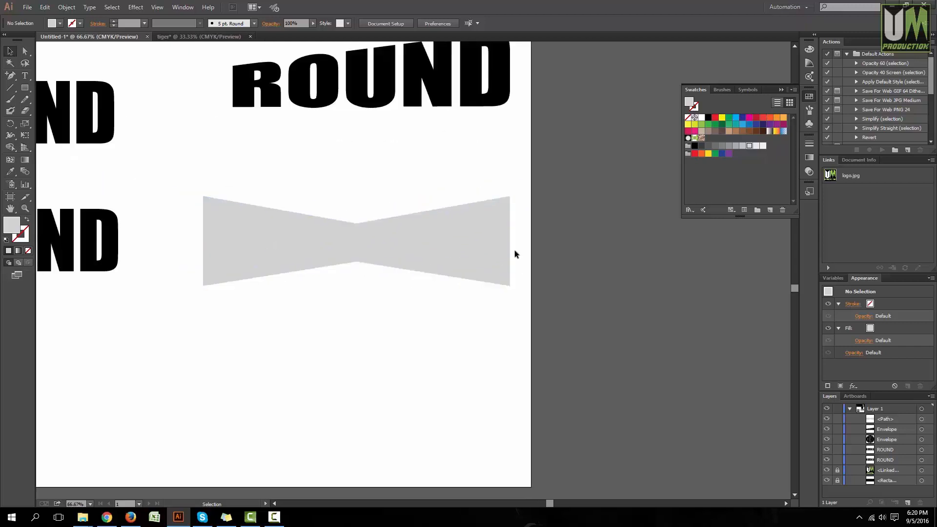
scroll(393, 283, down, 1)
Step: Shift the lower plain ROUND text slightly toward the pinched rectangle and expand it into editable shapes
click(160, 261)
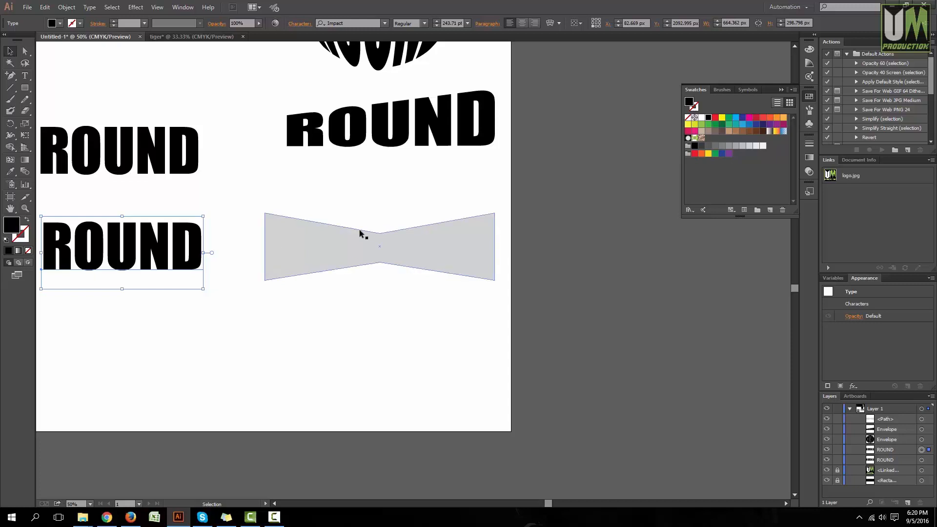
drag(114, 252, 123, 254)
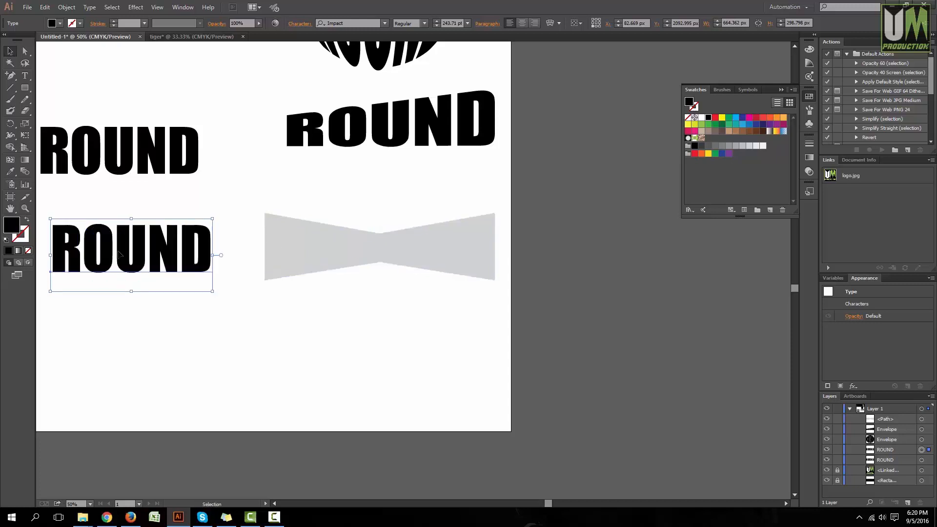
click(68, 7)
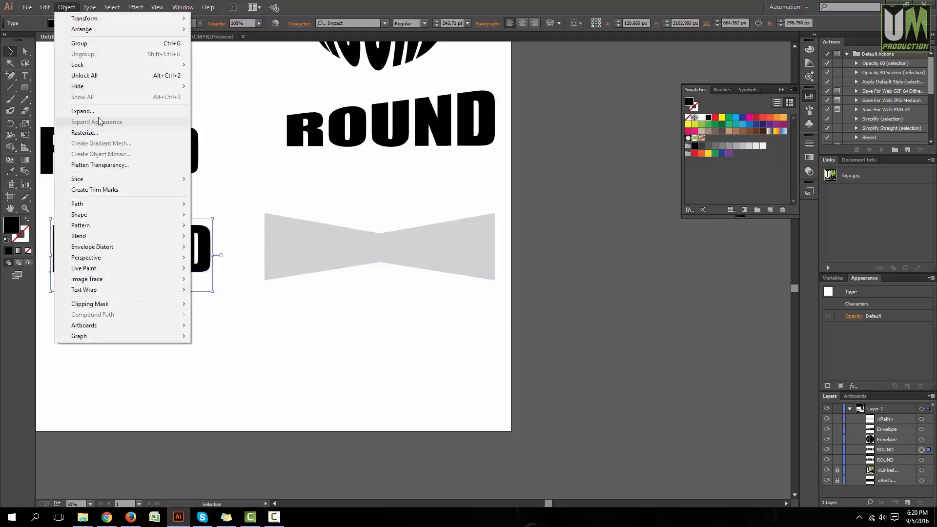
click(105, 109)
click(449, 317)
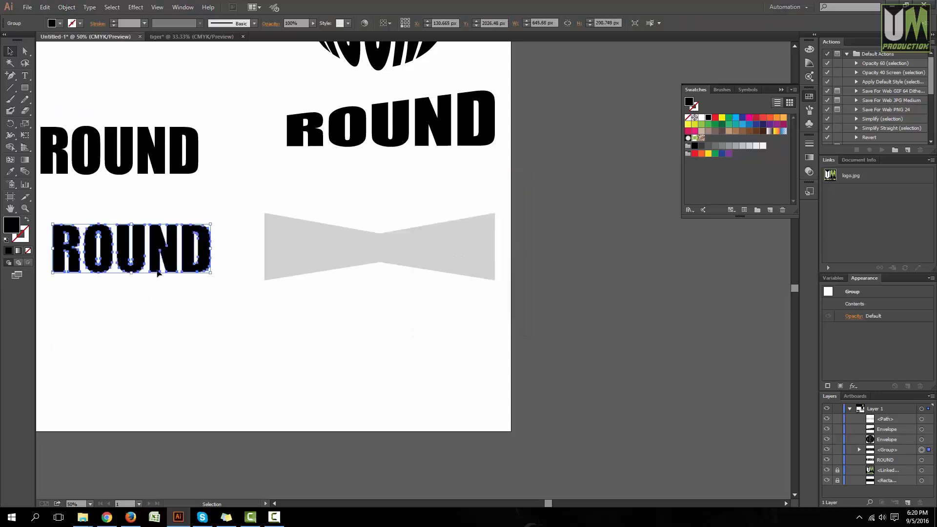
Step: Move the expanded ROUND lettering onto the pinched rectangle and shape it with Envelope Distort, Make with Top Object
drag(161, 247, 389, 282)
click(401, 315)
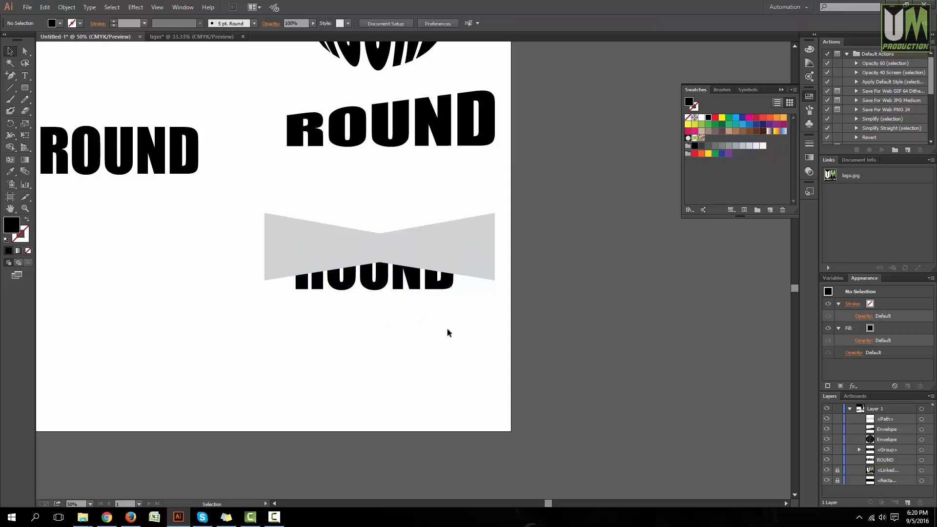
drag(447, 329, 233, 206)
click(67, 7)
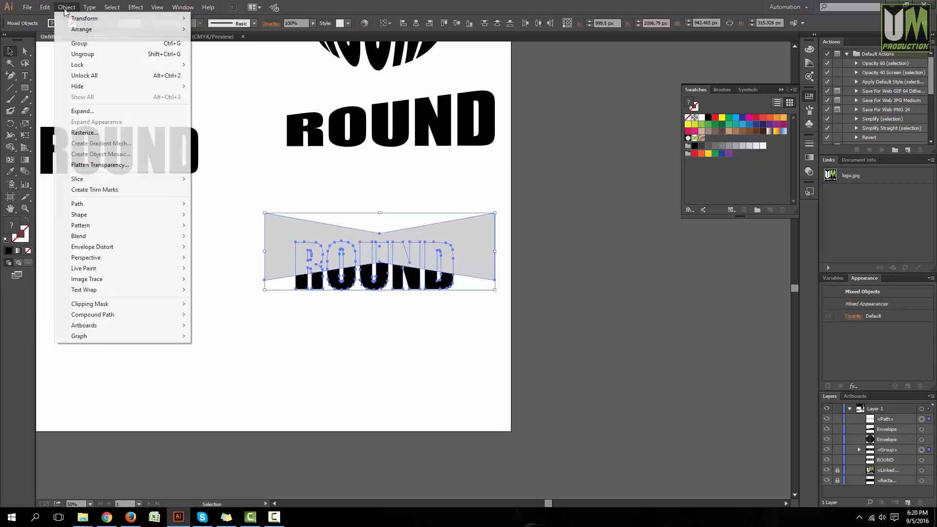
mouse_move(118, 250)
click(229, 268)
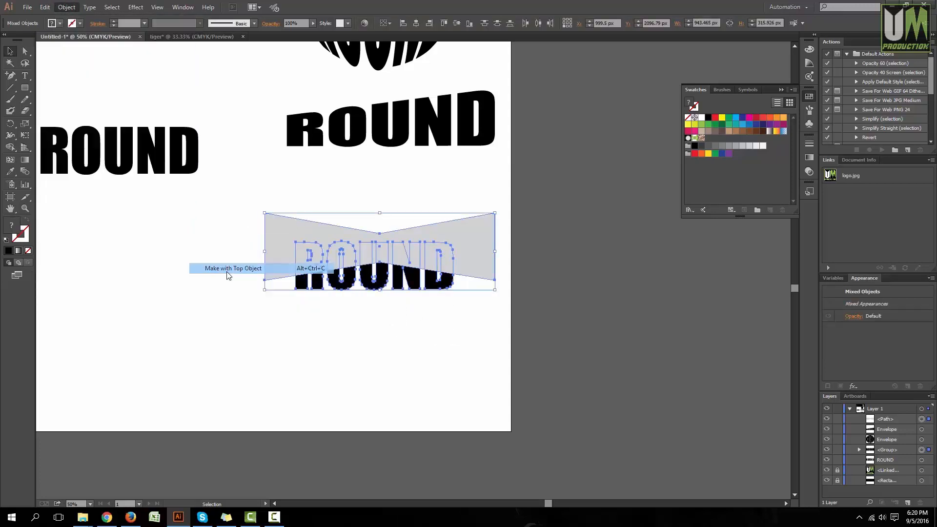
click(401, 356)
Step: Move the pinched ROUND lettering up, closer beneath the slanted ROUND lettering
scroll(363, 317, down, 2)
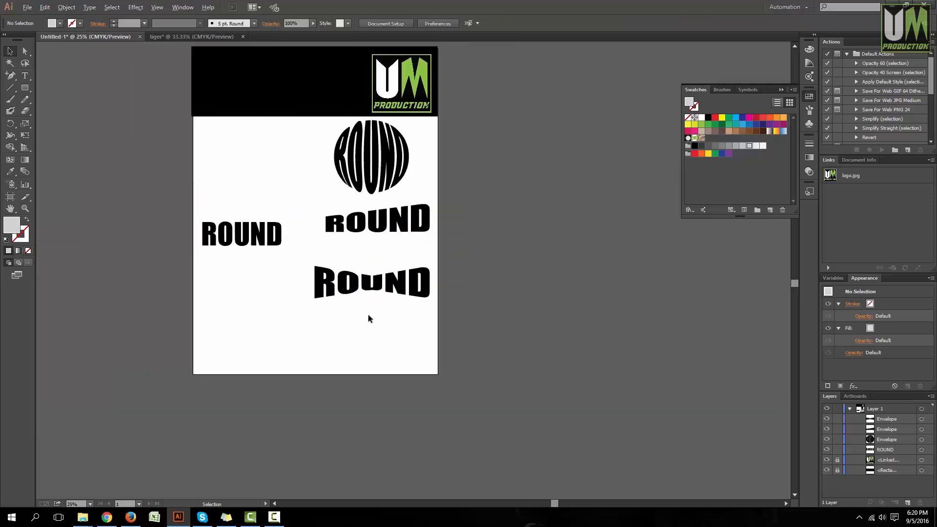
scroll(367, 314, up, 1)
click(398, 274)
mouse_move(399, 277)
mouse_down()
mouse_move(398, 241)
mouse_move(394, 261)
mouse_up()
click(380, 299)
click(367, 314)
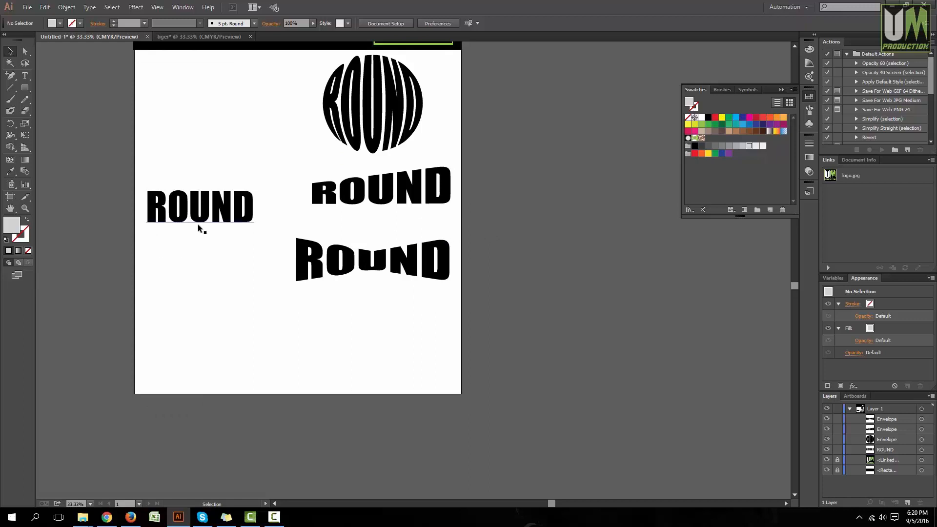
Step: Move the remaining plain ROUND text up beside the circular ROUND lettering
drag(200, 222, 254, 165)
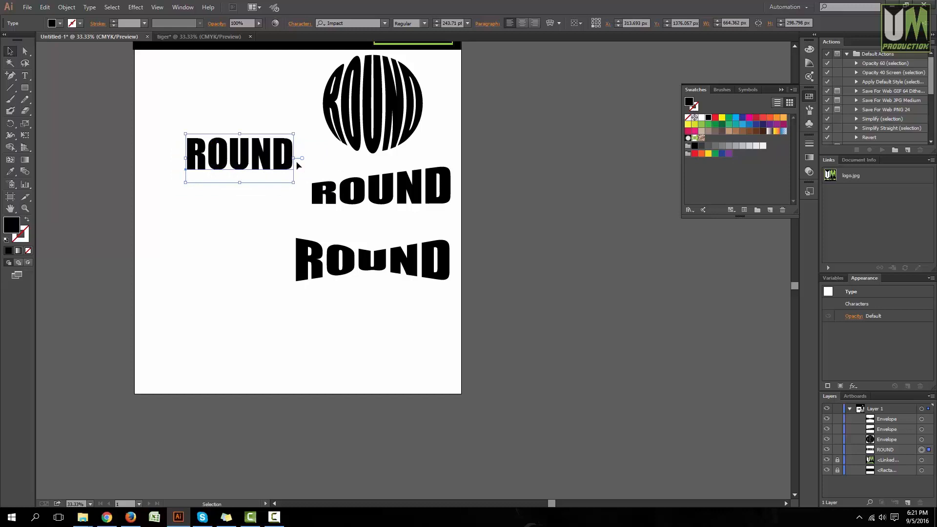
scroll(422, 179, up, 1)
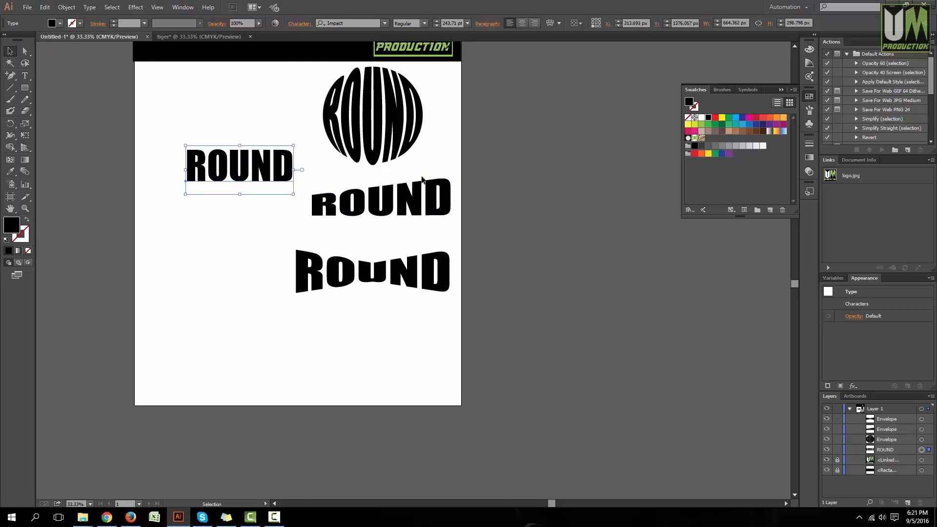
drag(226, 173, 254, 166)
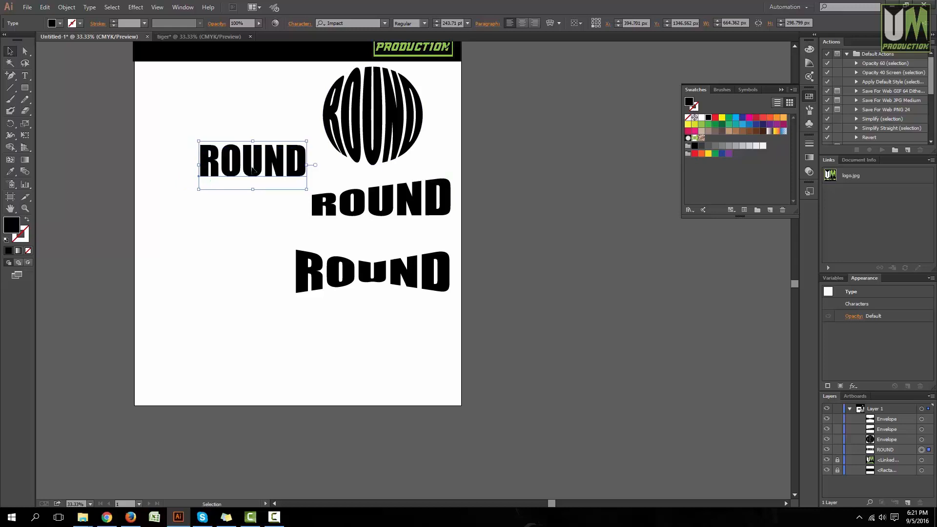
Step: Delete the plain ROUND text together with the circular, slanted and pinched ROUND letterings
drag(462, 301, 205, 140)
drag(396, 138, 503, 153)
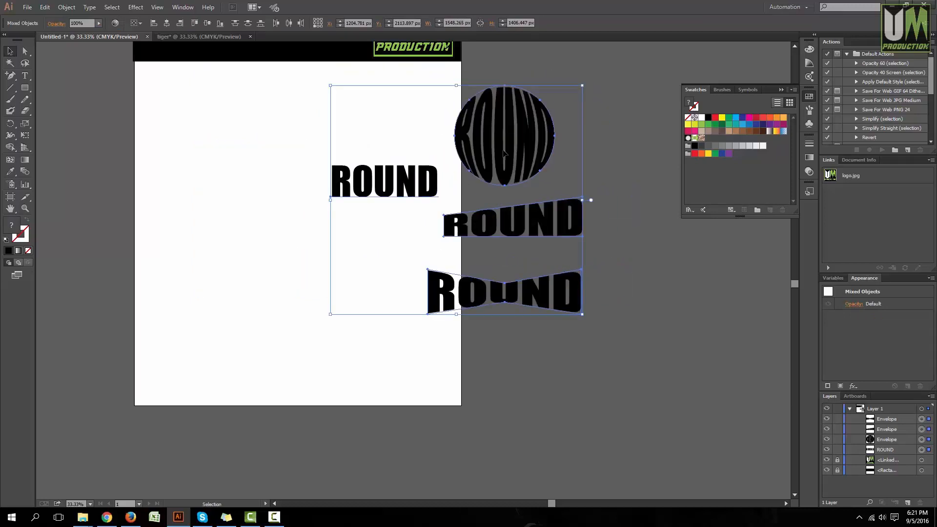
key(Delete)
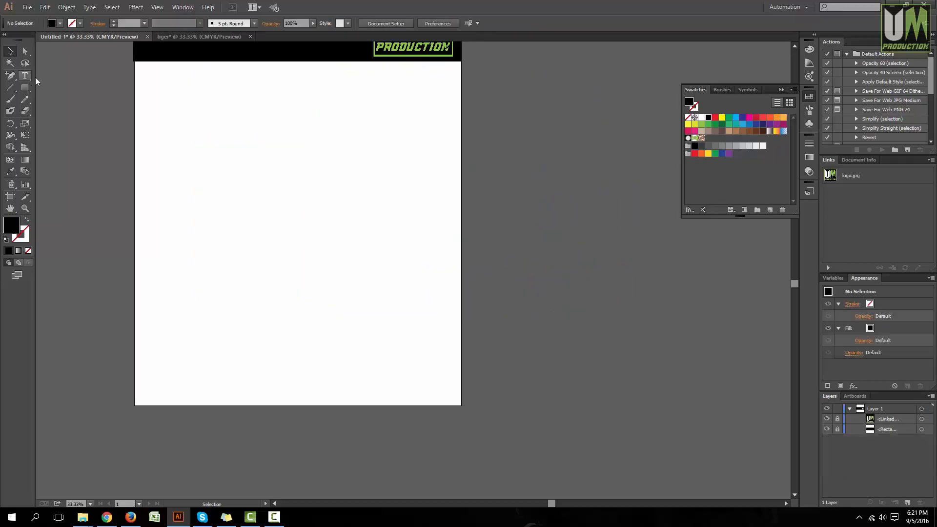
Step: Draw a black ellipse about 359 by 212 px in the upper part of the artboard
click(26, 92)
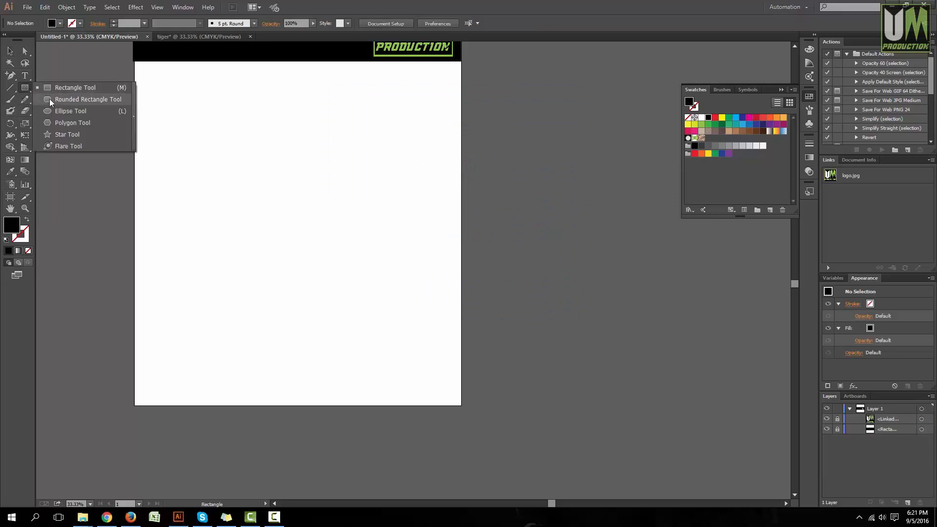
click(67, 110)
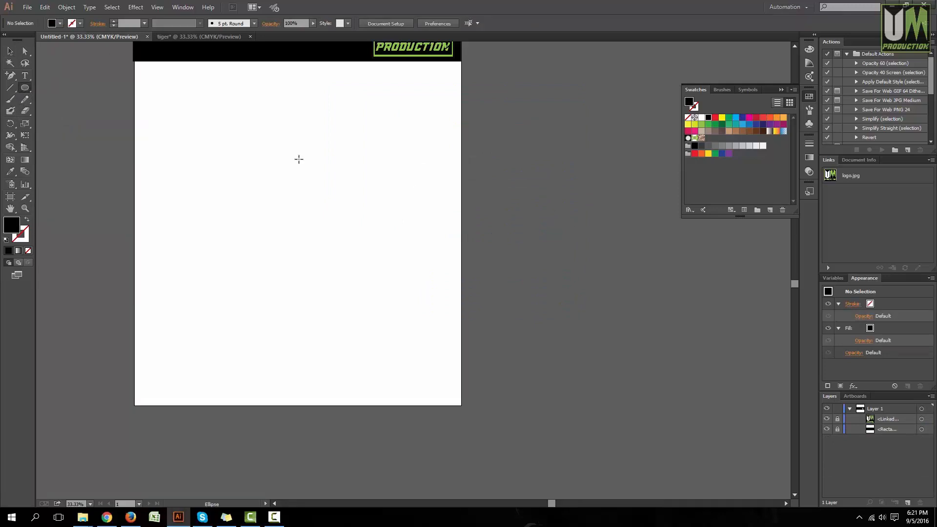
scroll(246, 212, up, 1)
drag(237, 143, 324, 194)
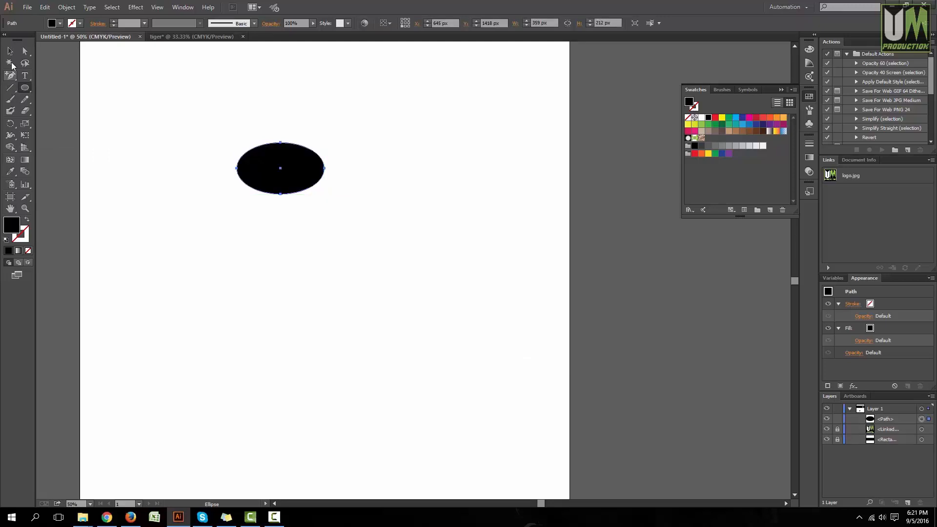
Step: Convert the ellipse's right and left anchor points to corners so that both ends are pointed
click(10, 51)
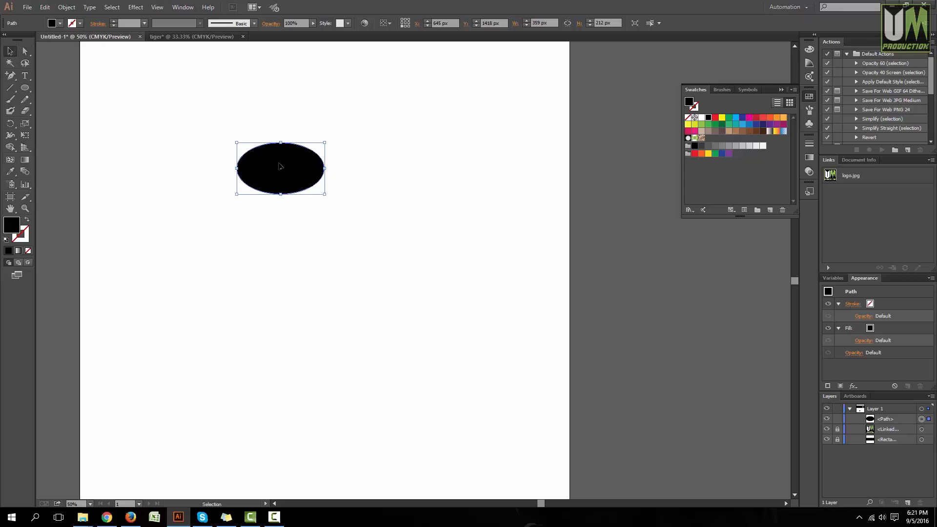
click(25, 51)
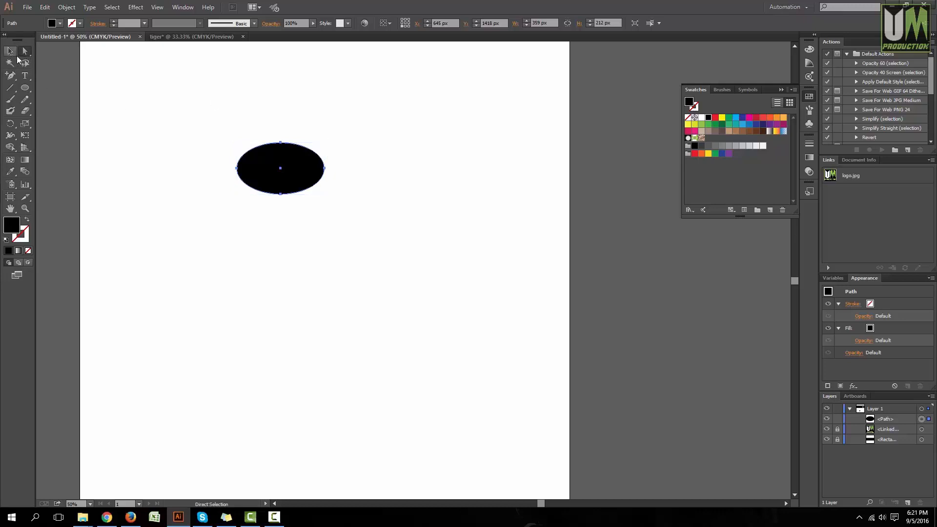
click(325, 169)
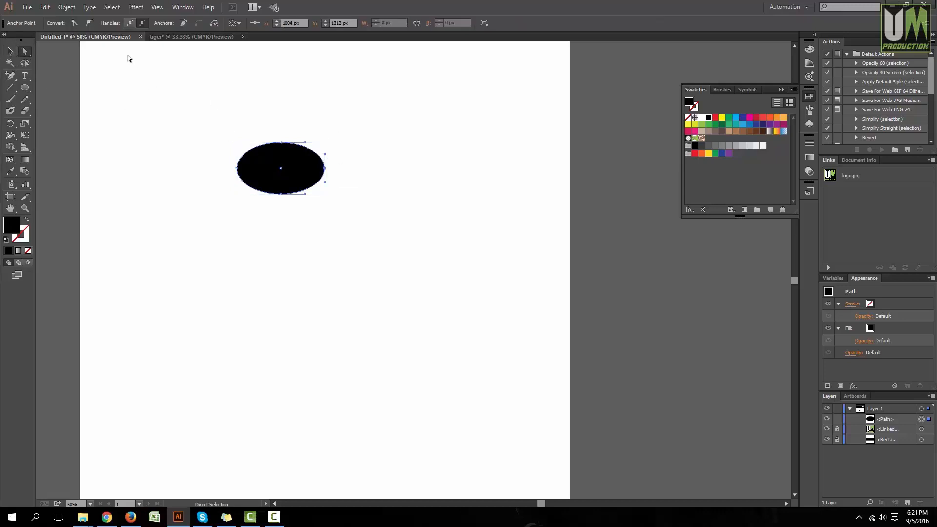
click(75, 23)
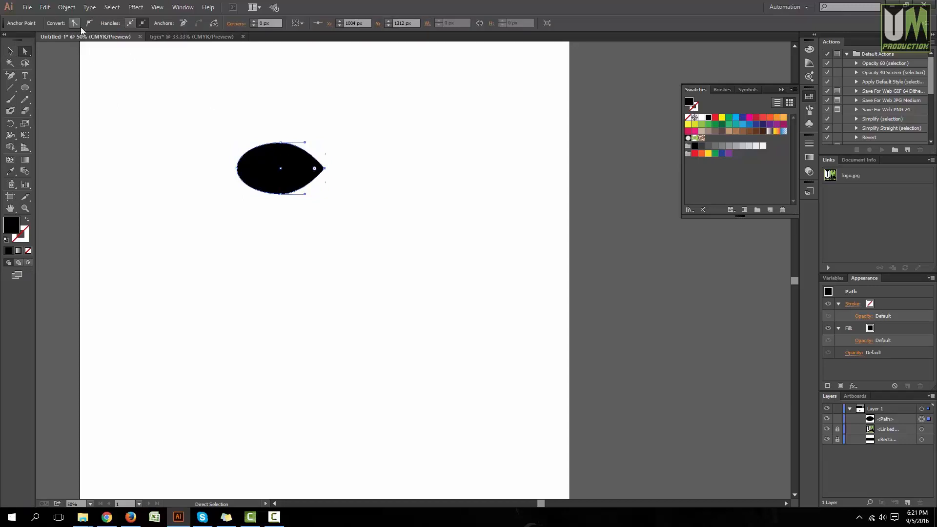
click(237, 168)
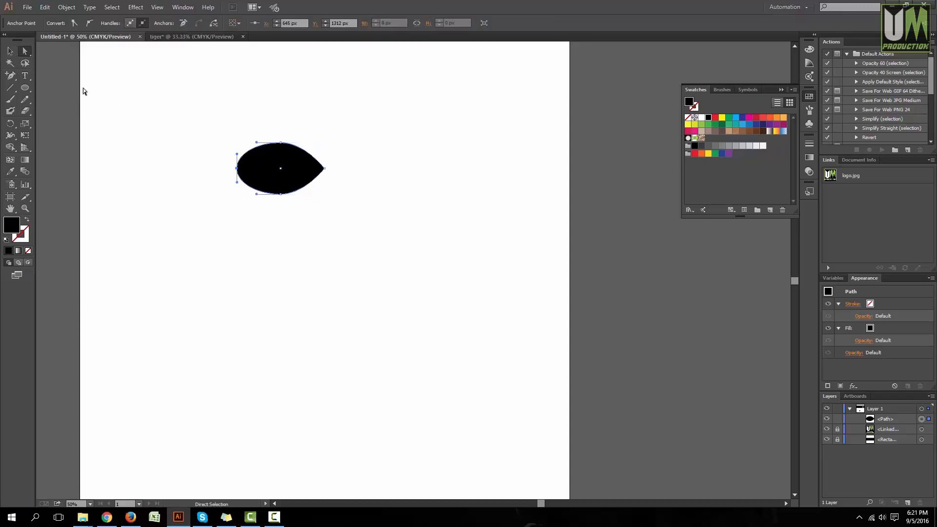
click(74, 22)
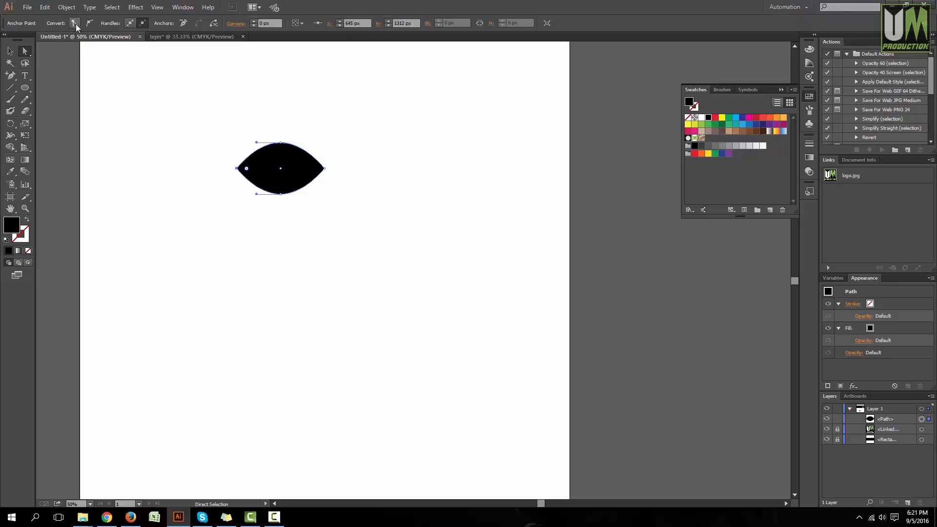
Step: Fill the pointed ellipse with a medium grey swatch instead of black
key(v)
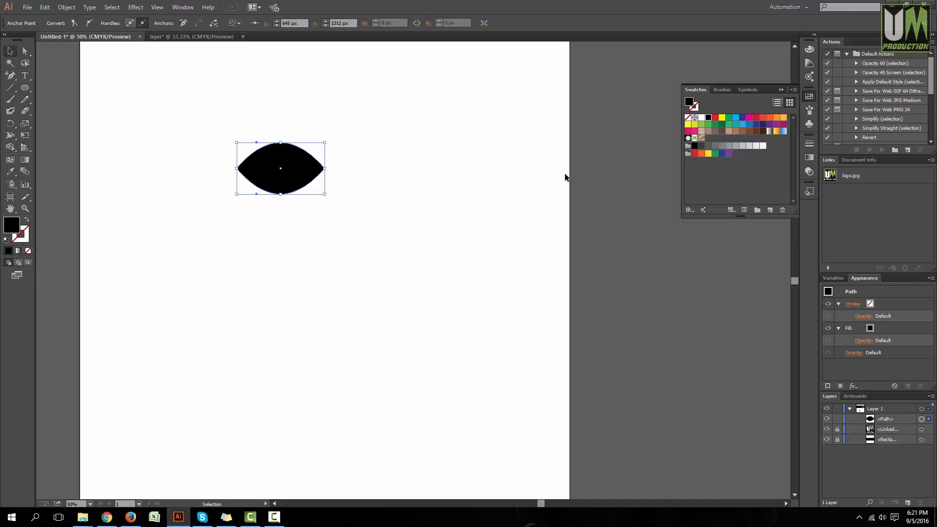
click(708, 146)
click(326, 182)
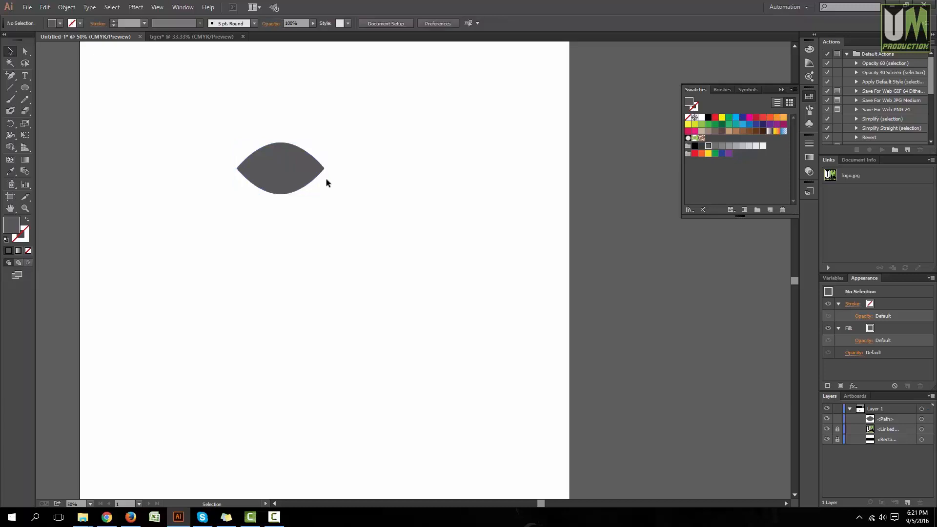
click(283, 171)
click(721, 146)
click(416, 170)
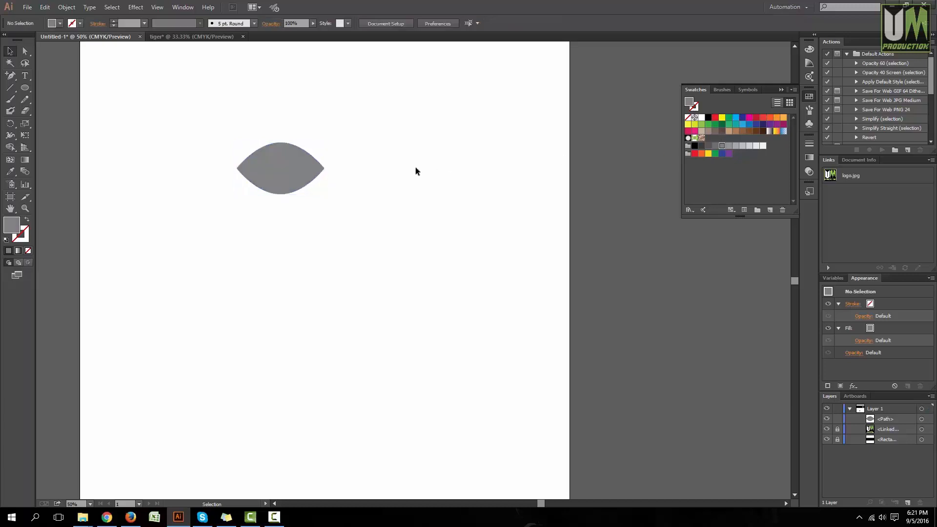
click(280, 163)
drag(276, 162, 378, 186)
key(Delete)
Step: Place a copy of the grey pointed ellipse 212 px to the right, level with and overlapping the original
click(310, 168)
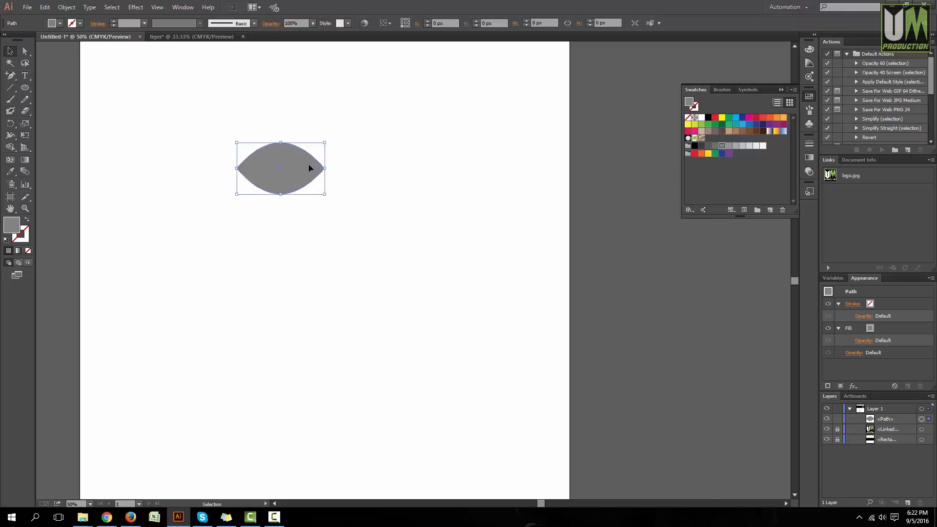
drag(309, 168, 355, 165)
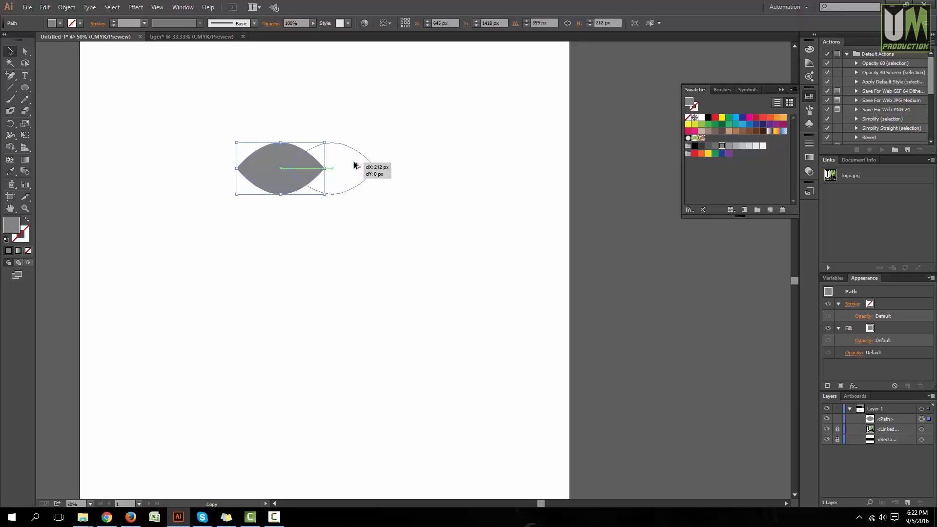
drag(354, 165, 355, 163)
drag(382, 104, 335, 233)
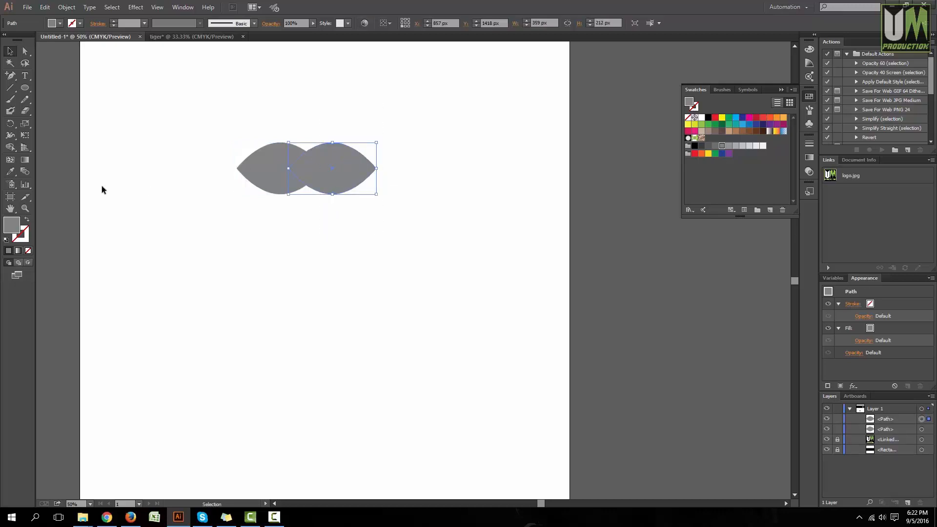
Step: Draw a rectangle about 320 by 514 px covering the right half of the copied ellipse and fill it black
drag(26, 89, 78, 89)
drag(332, 115, 410, 240)
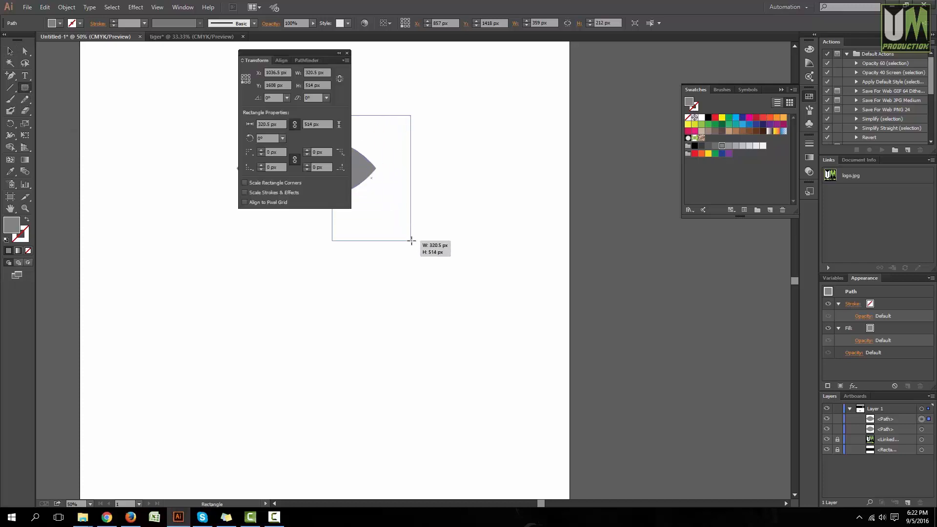
click(347, 53)
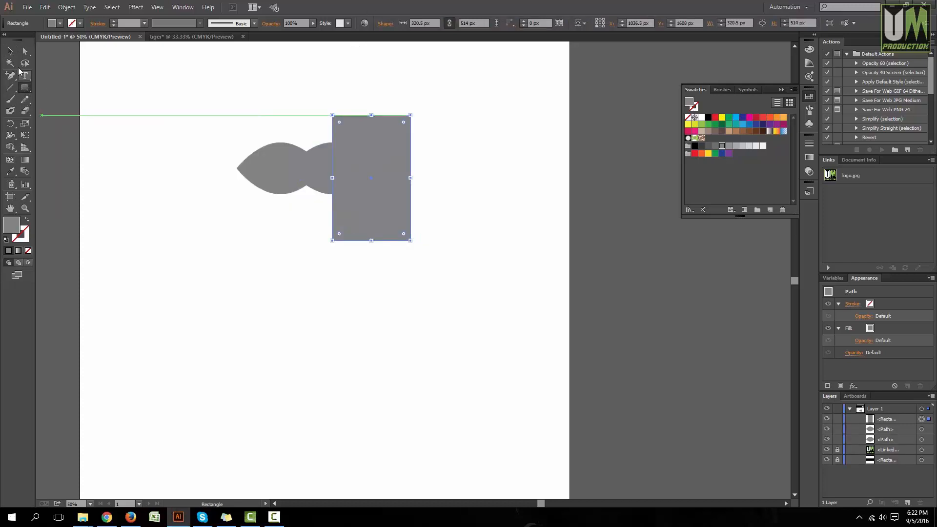
key(v)
click(707, 117)
drag(460, 93, 335, 240)
Step: Subtract the black rectangle from the copied ellipse with Pathfinder Minus Front
click(323, 151)
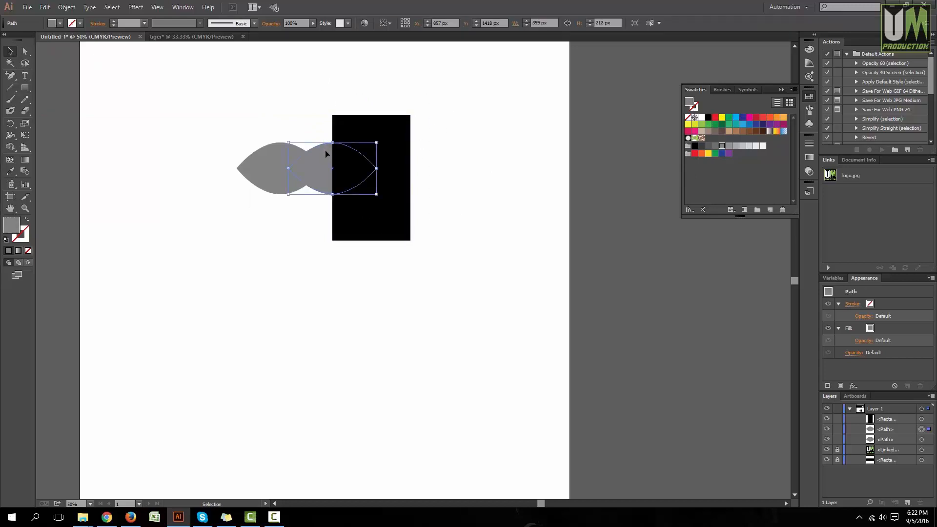
shift+click(374, 128)
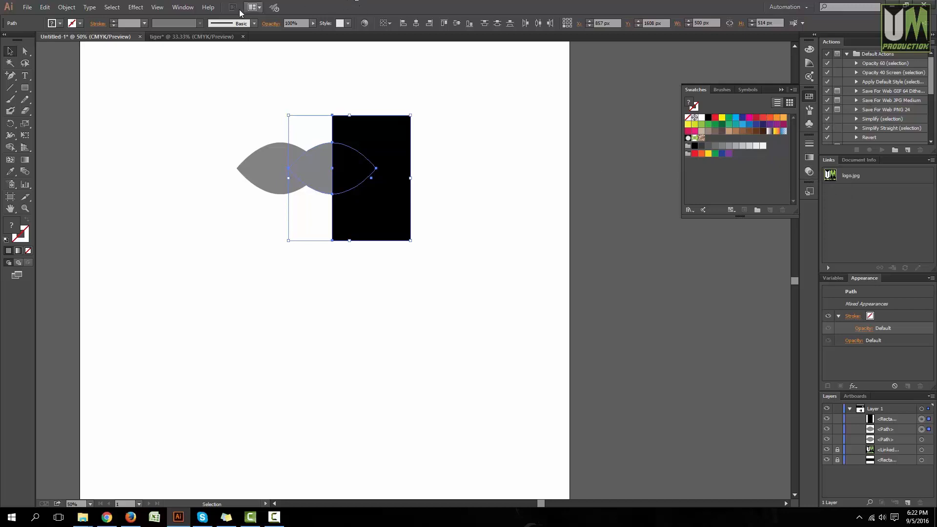
click(183, 6)
click(200, 307)
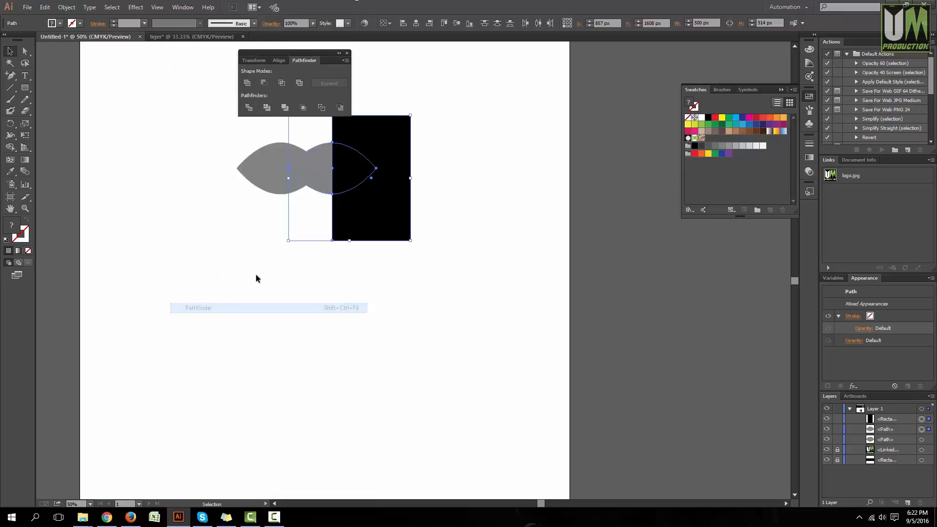
click(263, 83)
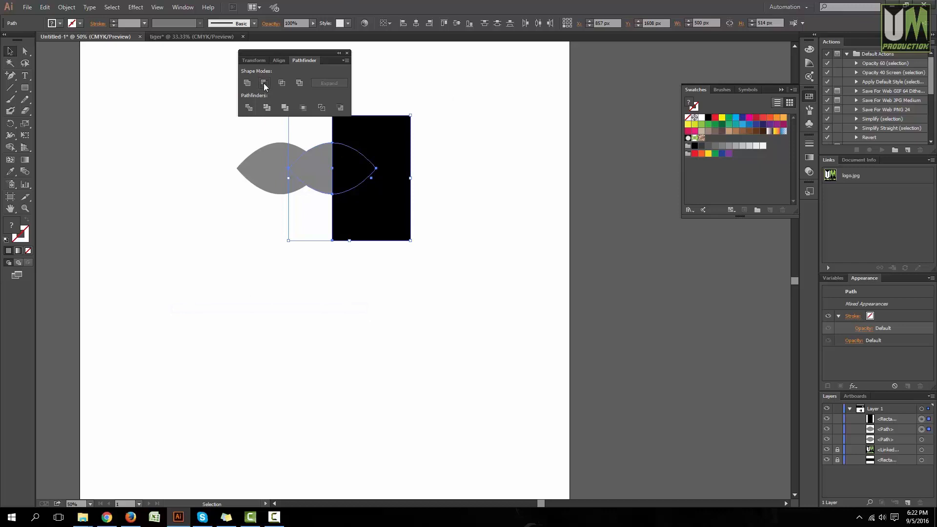
click(346, 53)
click(394, 83)
click(328, 163)
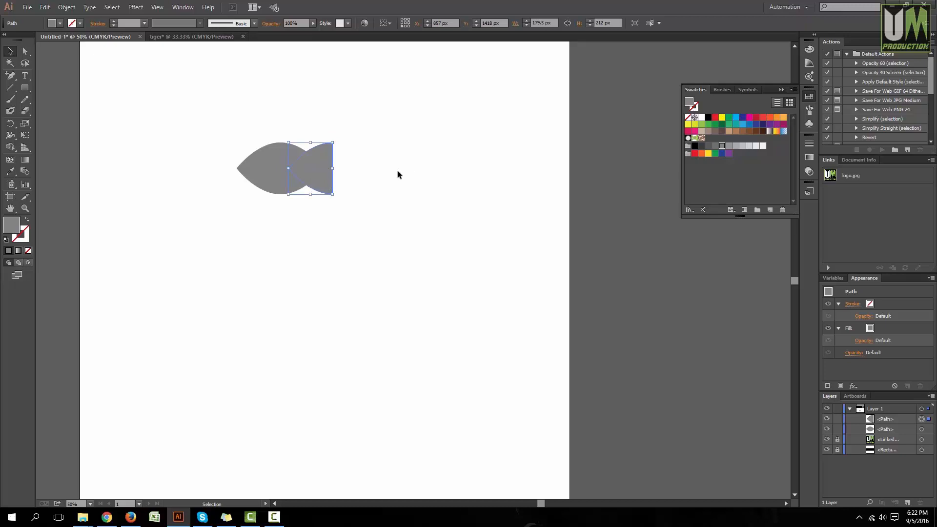
click(355, 176)
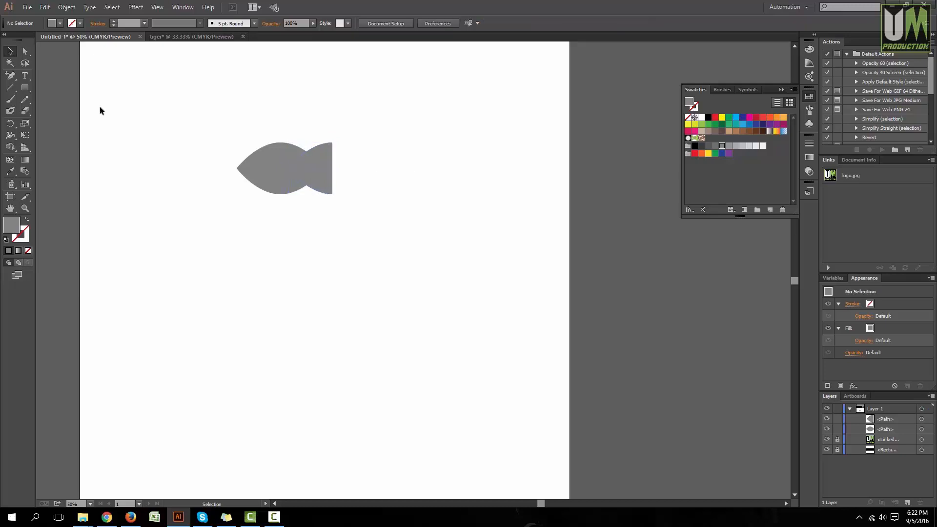
Step: Add an anchor point midway along the tail piece's straight edge and pull it about 39 px inward to form a notch
click(28, 54)
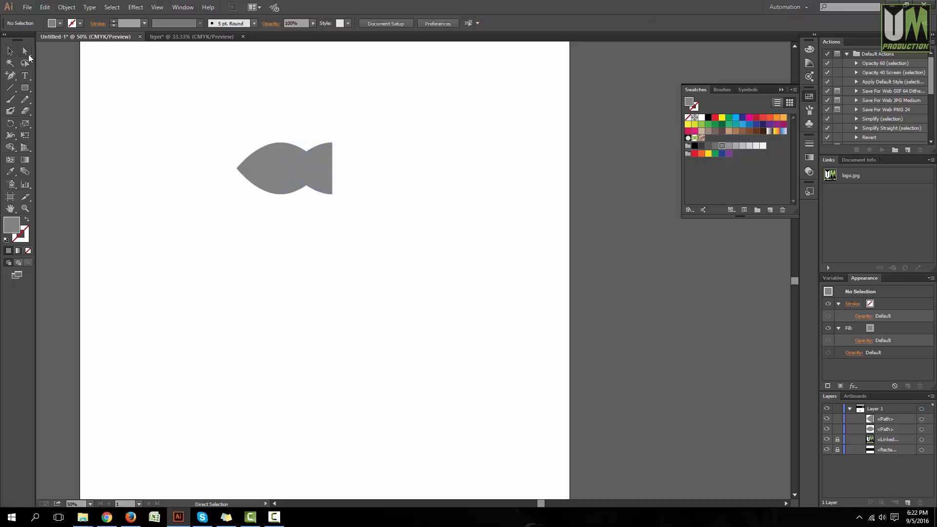
click(311, 166)
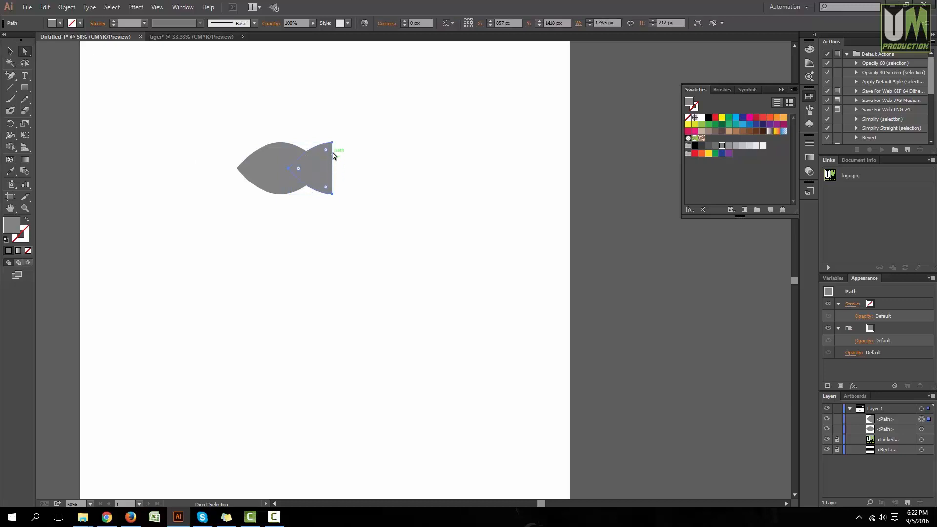
scroll(333, 173, up, 4)
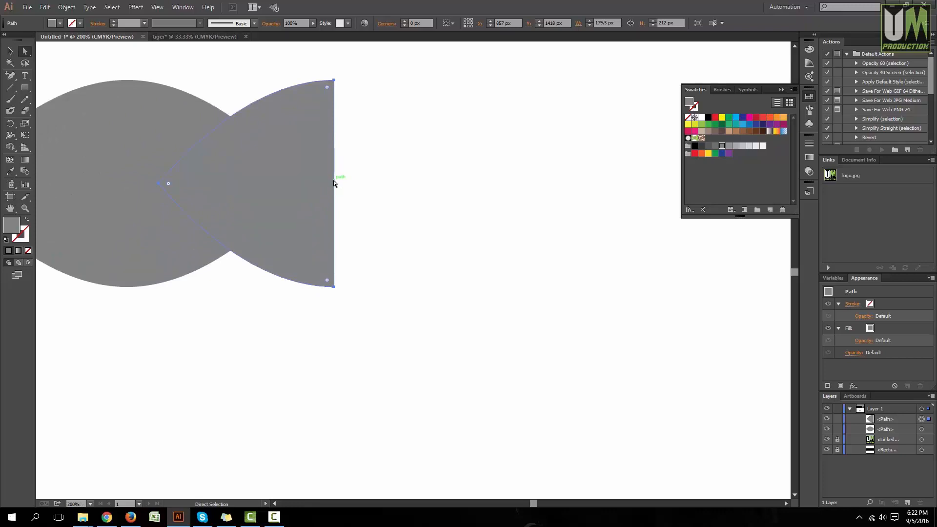
key(plus)
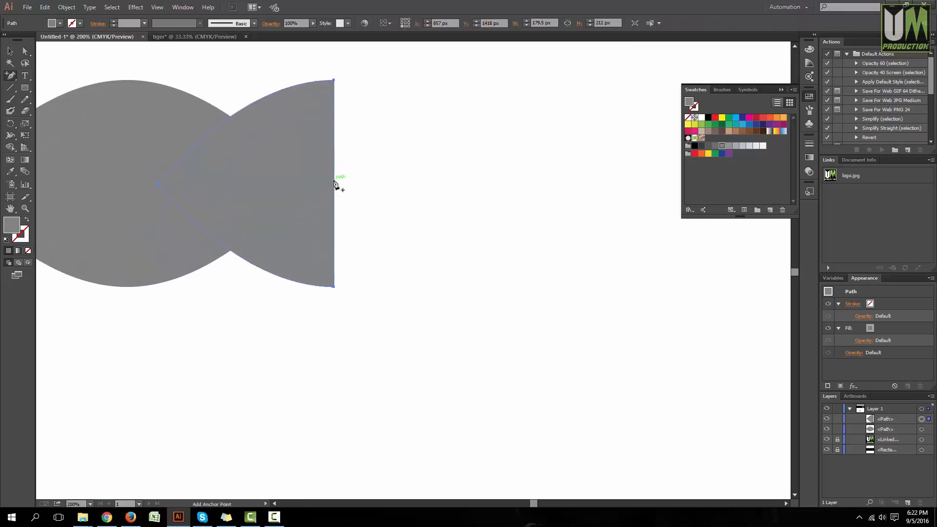
click(335, 183)
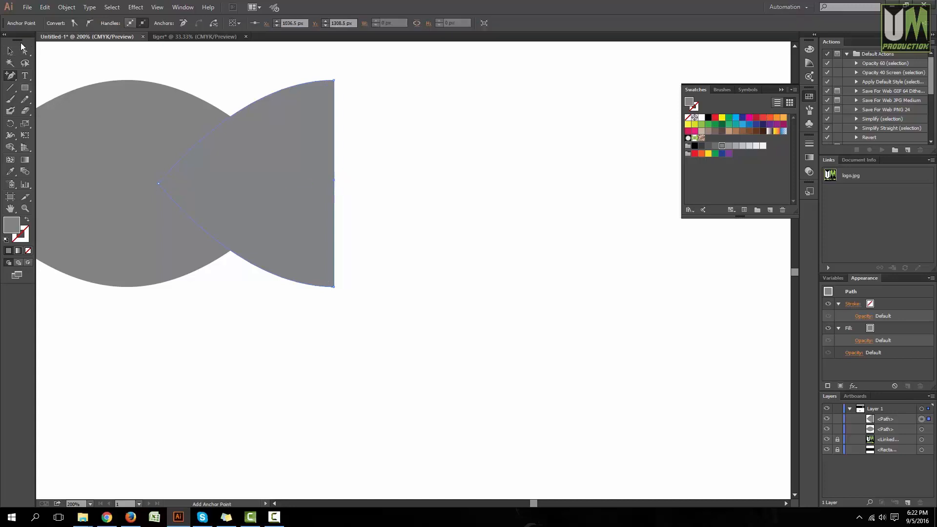
click(21, 51)
drag(15, 36, 2, 44)
drag(334, 180, 297, 184)
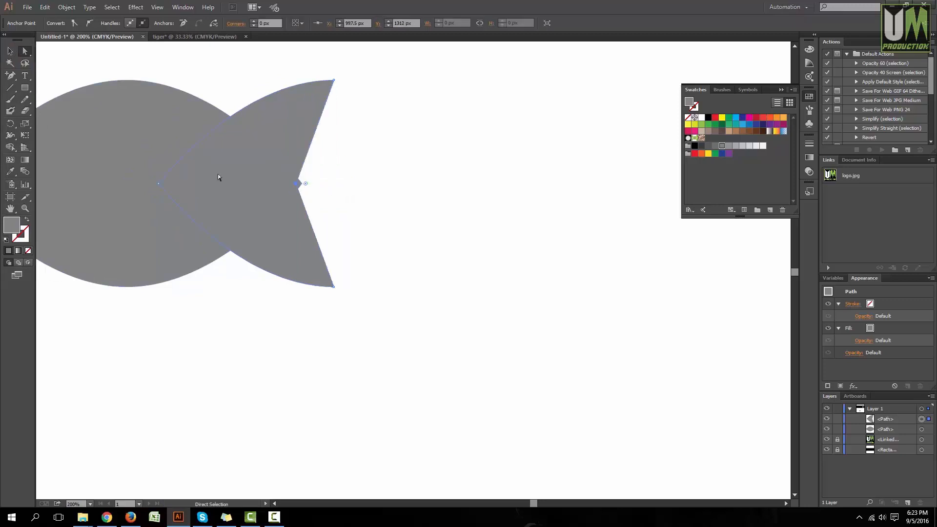
Step: Move the notched tail piece slightly to the right so that it extends further from the body
click(10, 51)
scroll(256, 135, down, 1)
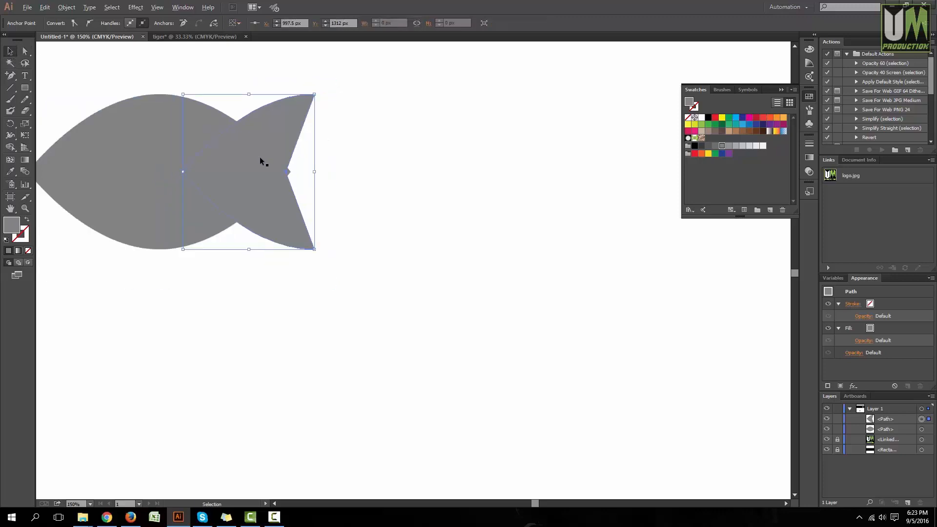
scroll(260, 159, down, 1)
drag(267, 164, 278, 163)
click(455, 176)
scroll(455, 176, down, 2)
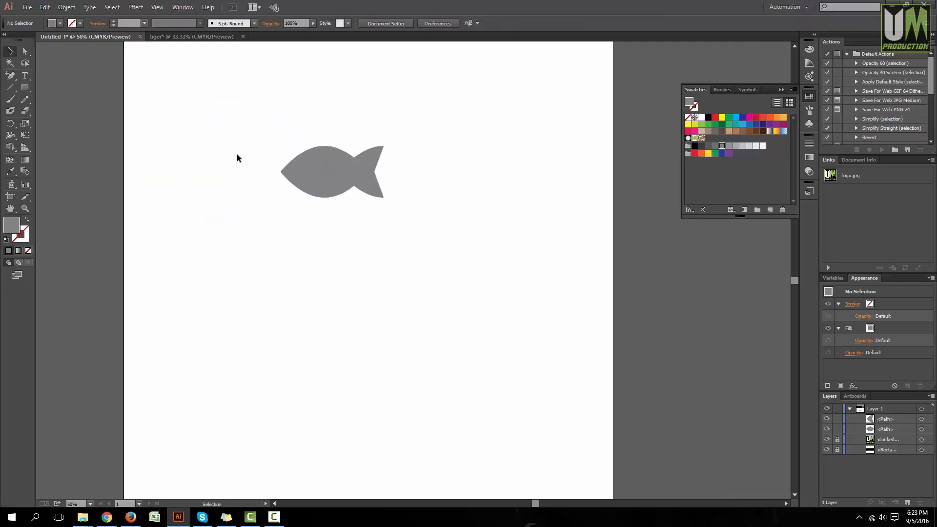
scroll(361, 163, up, 1)
scroll(440, 171, up, 2)
scroll(382, 169, down, 2)
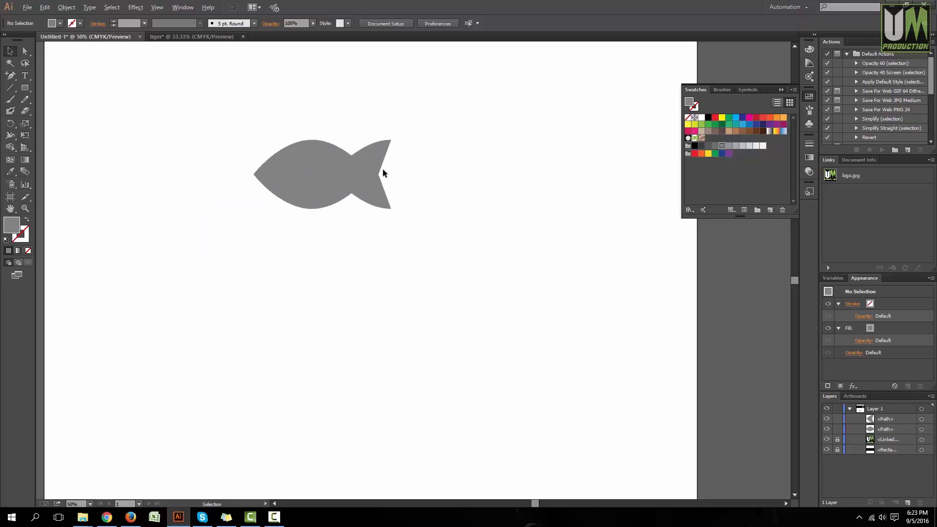
scroll(376, 176, down, 1)
scroll(378, 171, up, 3)
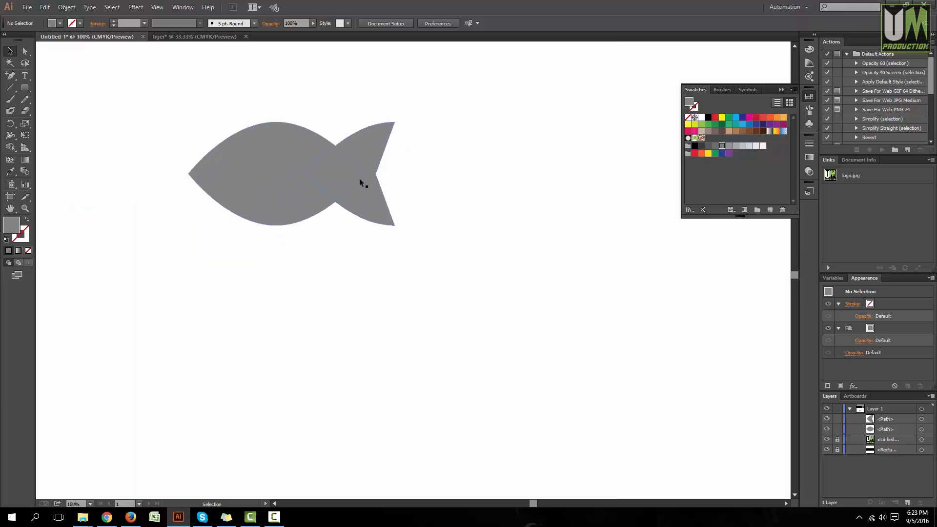
Step: Deepen the tail notch by moving its inner anchor point further toward the body
click(365, 184)
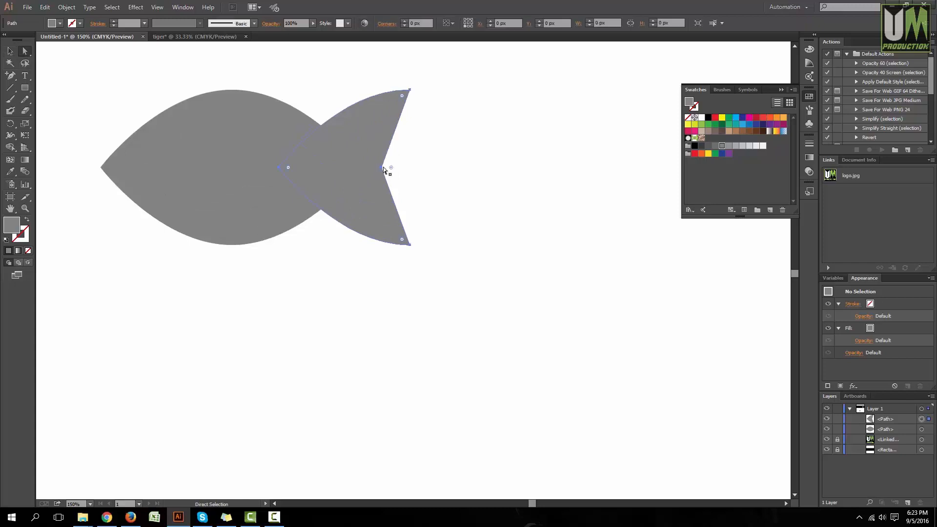
scroll(384, 167, up, 2)
click(378, 167)
drag(378, 169, 363, 168)
click(441, 173)
scroll(441, 173, down, 3)
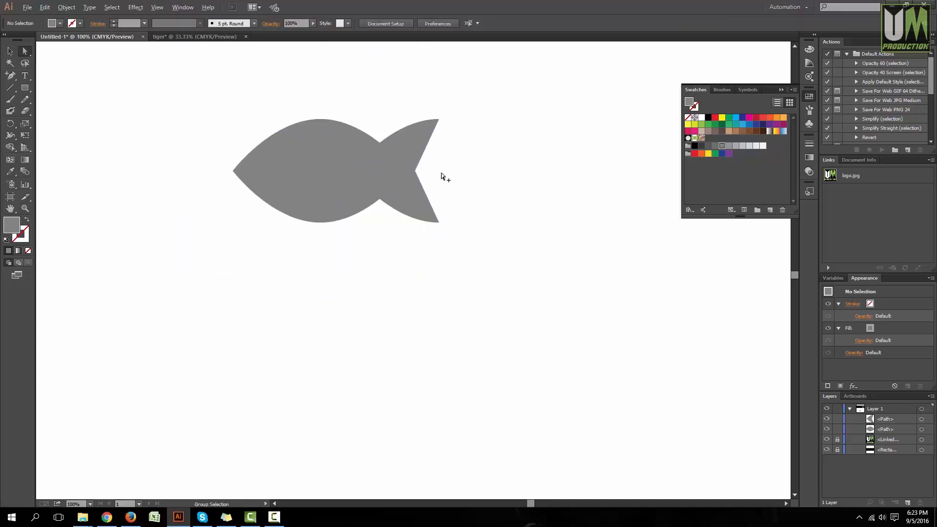
scroll(441, 173, down, 3)
scroll(450, 175, up, 3)
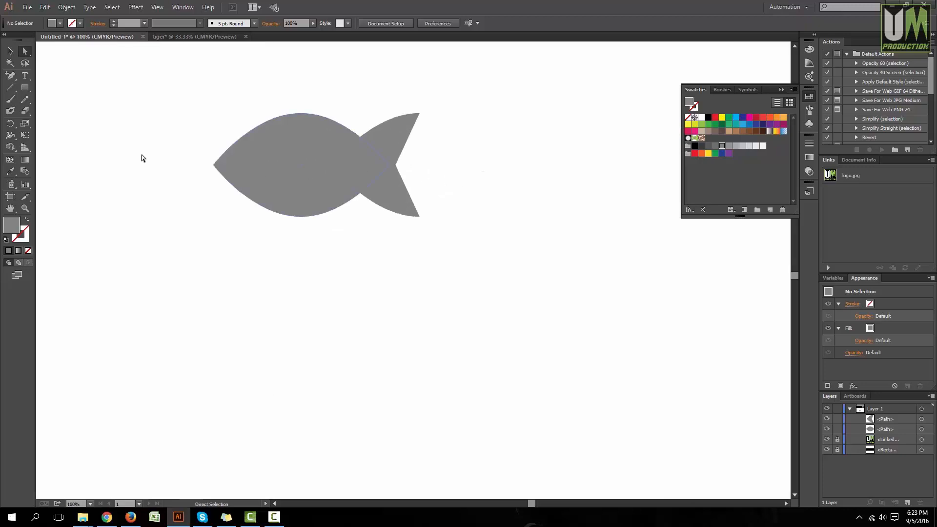
Step: Combine the body and tail into a single fish shape with Pathfinder Merge
key(v)
drag(510, 236, 123, 91)
click(182, 7)
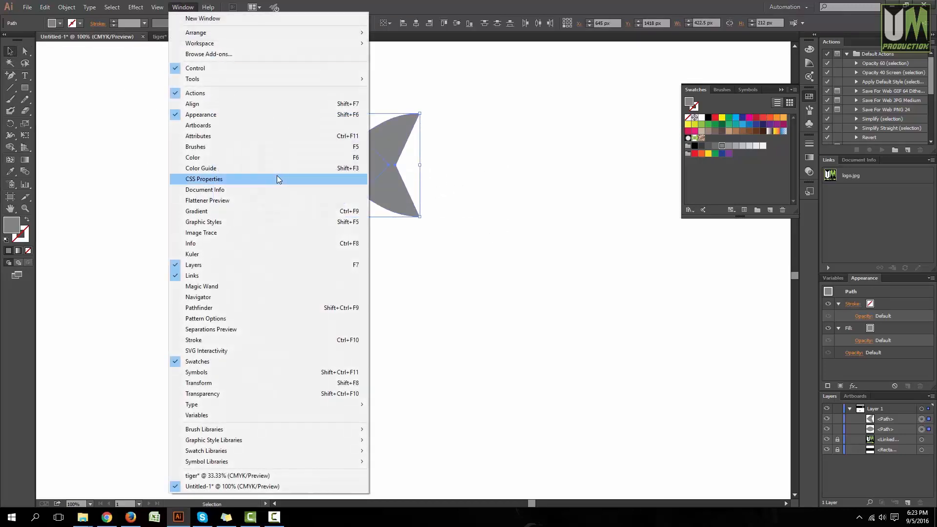
click(246, 307)
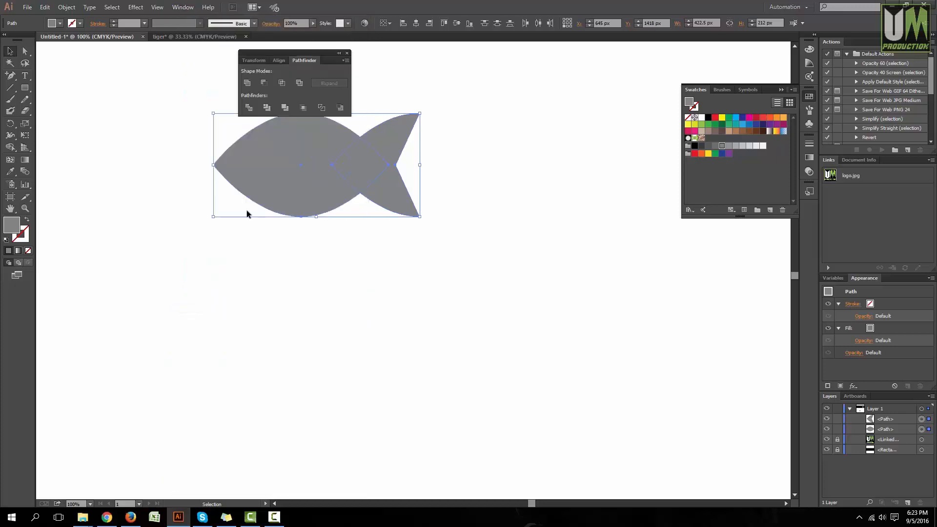
click(286, 109)
click(347, 53)
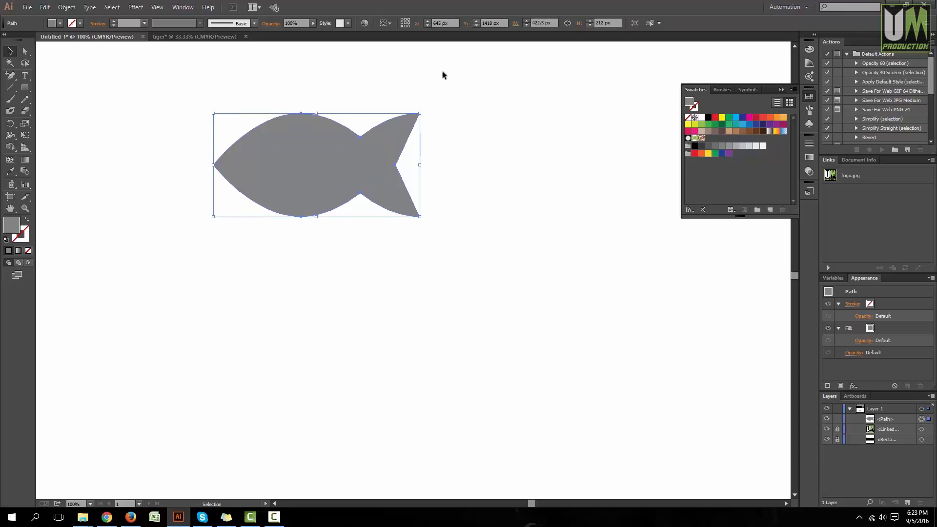
click(442, 72)
scroll(402, 84, down, 5)
scroll(411, 146, up, 3)
scroll(410, 146, up, 3)
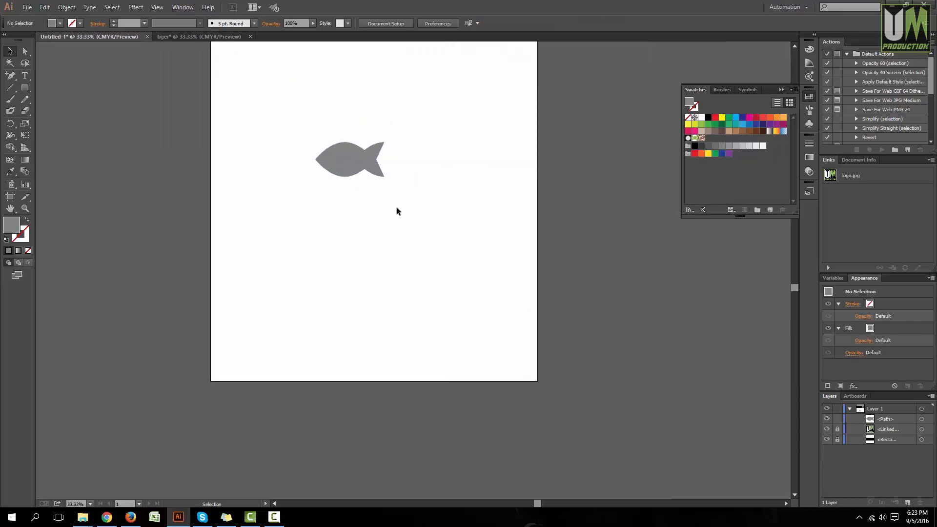
Step: Enlarge the fish to about 559 by 281 px in the artboard's upper left and place a copy level with it on the right
drag(414, 193, 201, 101)
drag(347, 159, 288, 142)
drag(290, 142, 424, 147)
click(317, 169)
scroll(317, 170, up, 1)
drag(349, 176, 207, 85)
drag(505, 178, 218, 123)
drag(495, 154, 592, 202)
click(528, 223)
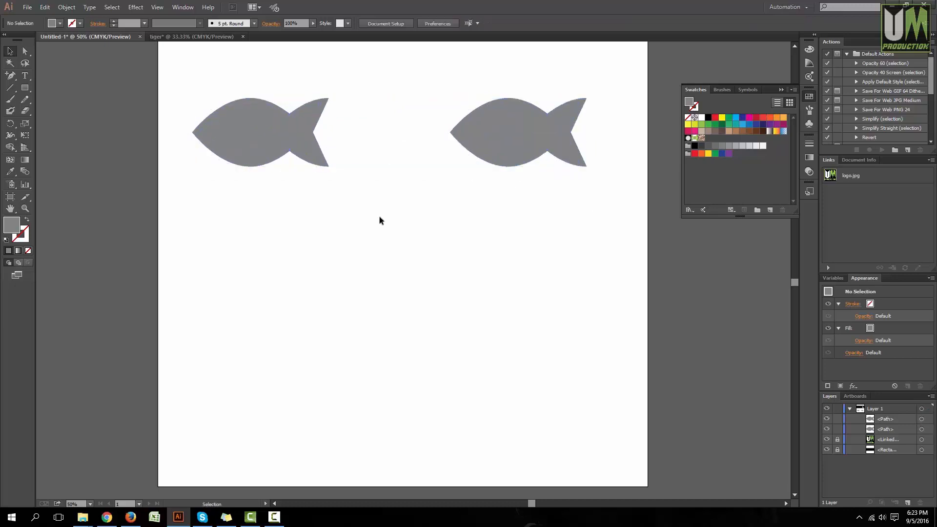
Step: Add the text "FISH" in black Impact just below the left fish
click(285, 159)
click(25, 78)
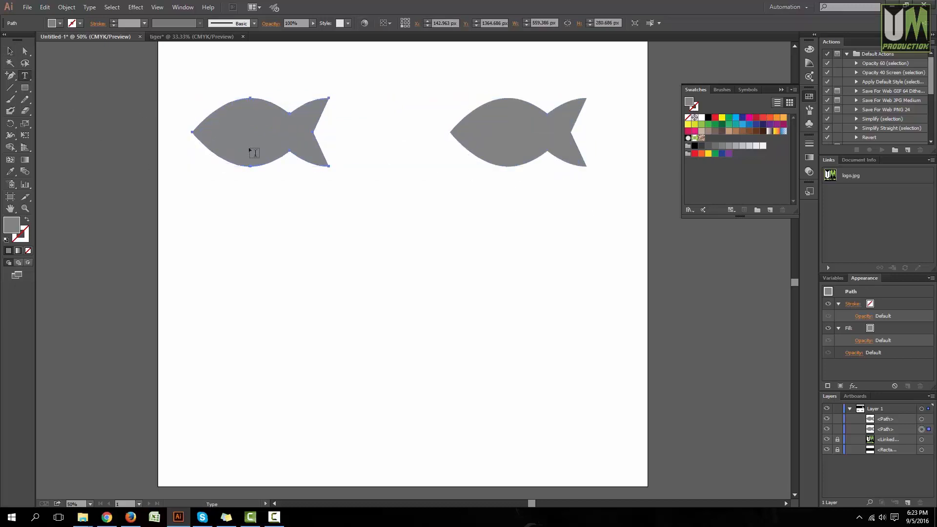
click(278, 199)
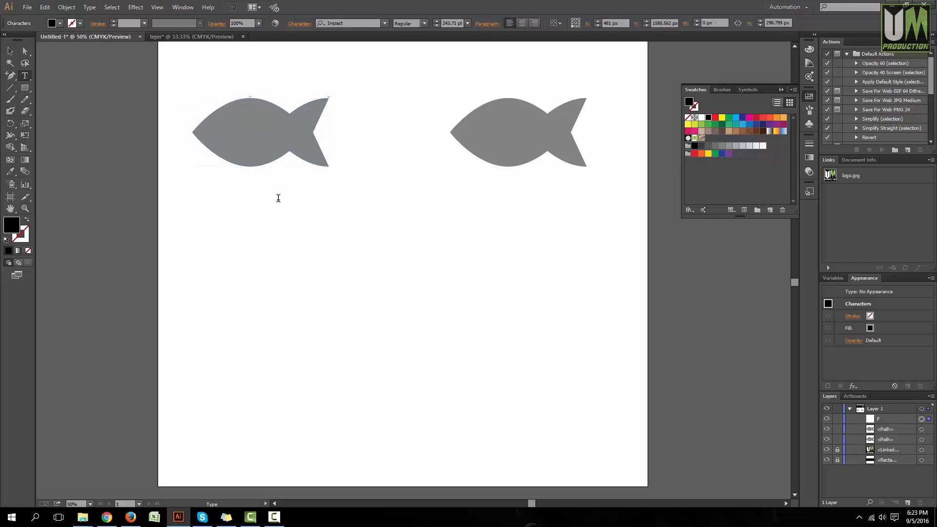
text(FISH)
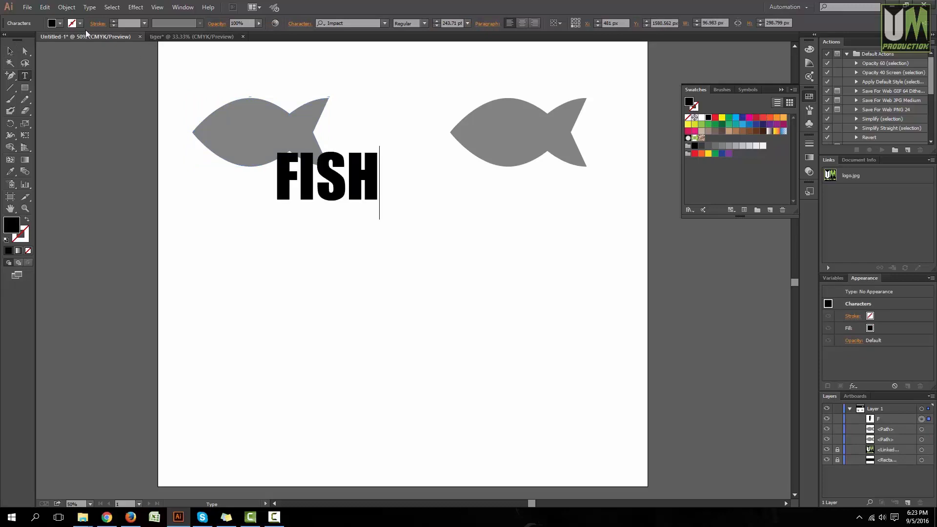
Step: Position the FISH text beneath the left fish and scale it to about 256 pt
click(11, 52)
drag(325, 183, 268, 208)
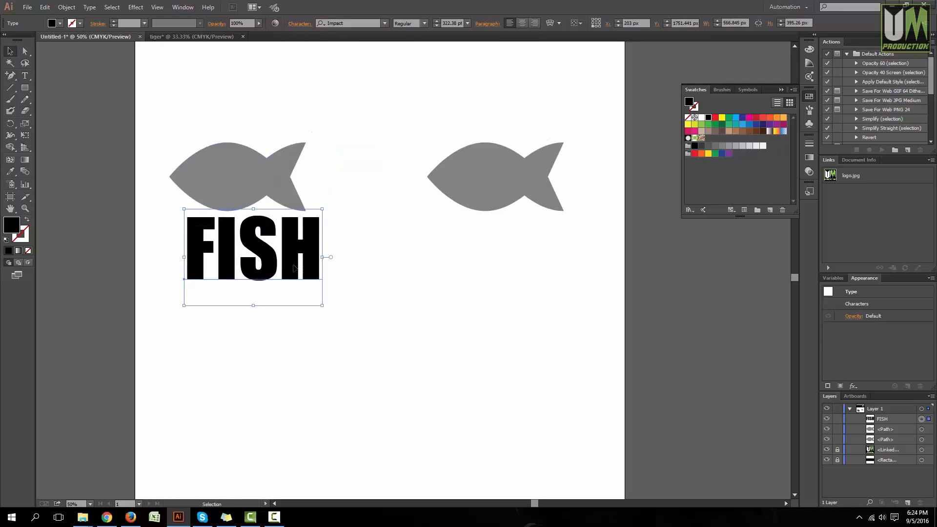
drag(322, 305, 285, 290)
drag(245, 240, 253, 240)
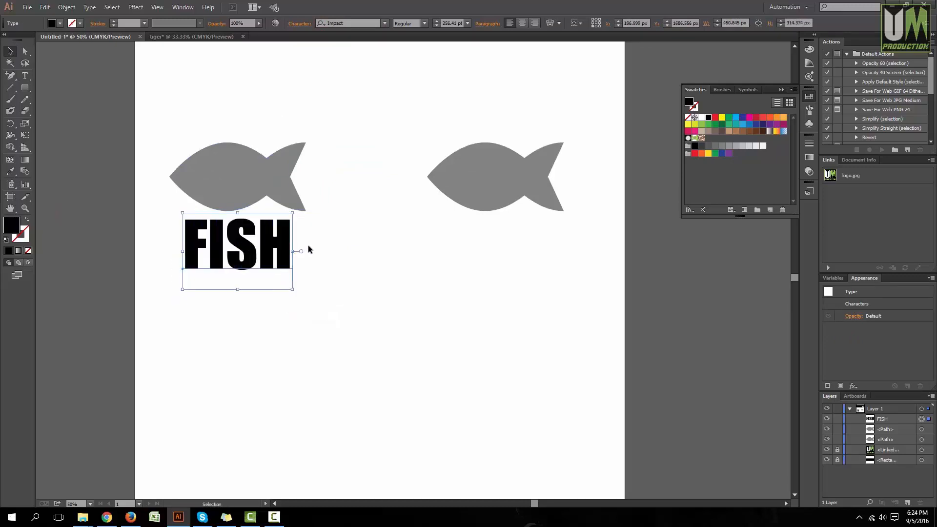
click(376, 218)
scroll(377, 220, up, 1)
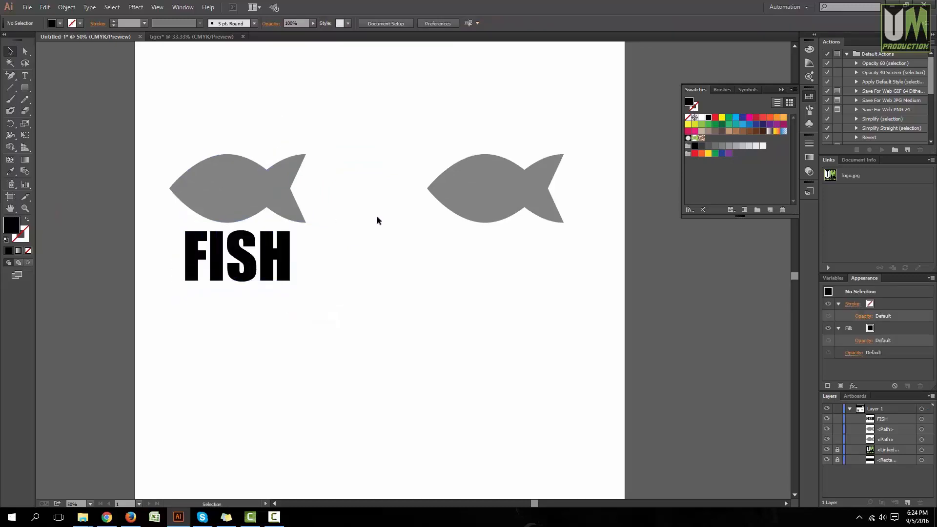
Step: Move the FISH text slightly down from the left fish and place a copy of it beneath the right fish
scroll(373, 218, down, 2)
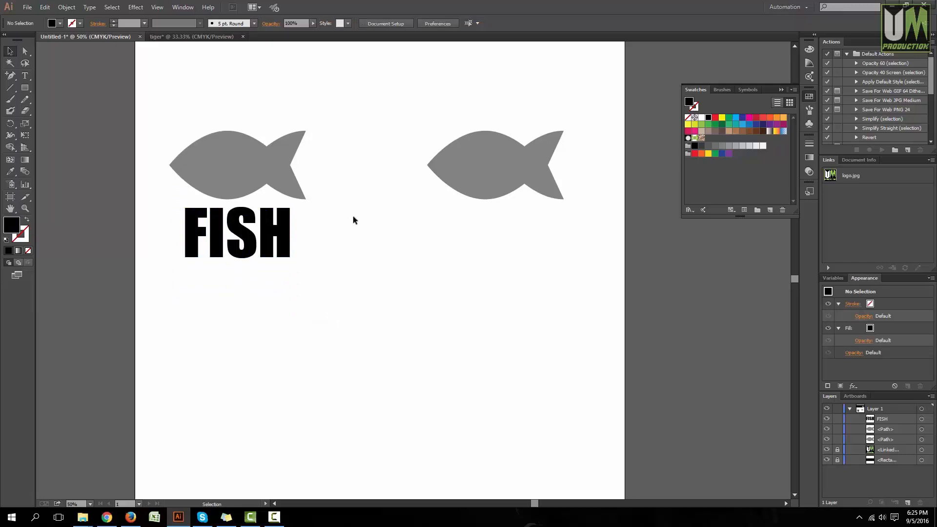
scroll(353, 217, up, 2)
drag(235, 251, 235, 255)
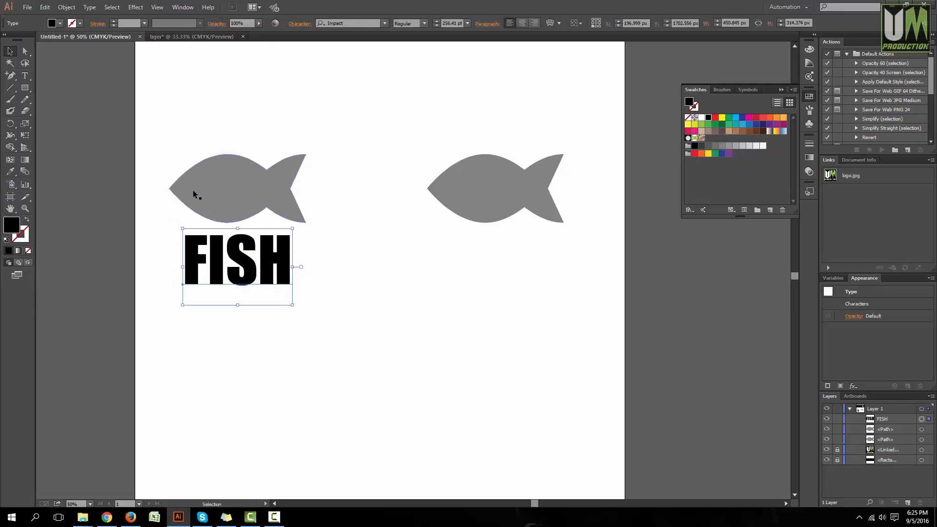
click(193, 193)
click(269, 264)
drag(236, 259, 495, 264)
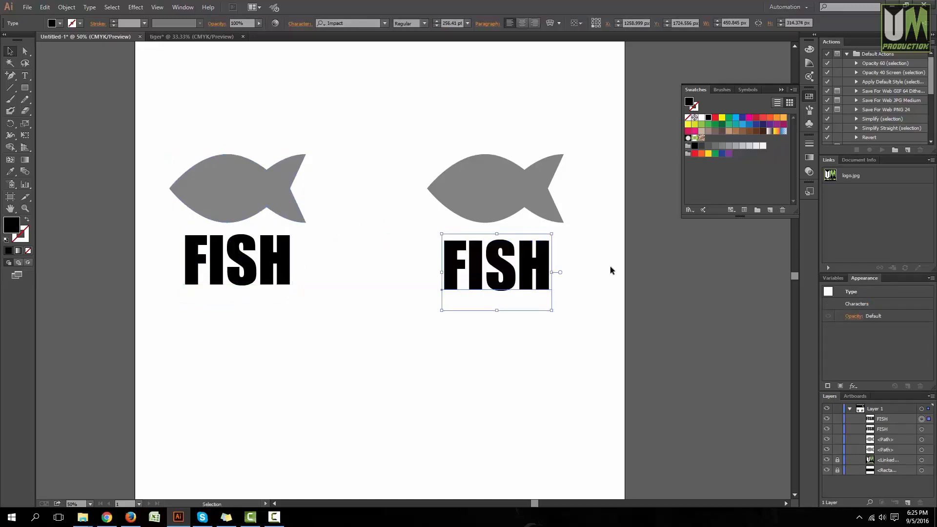
click(610, 268)
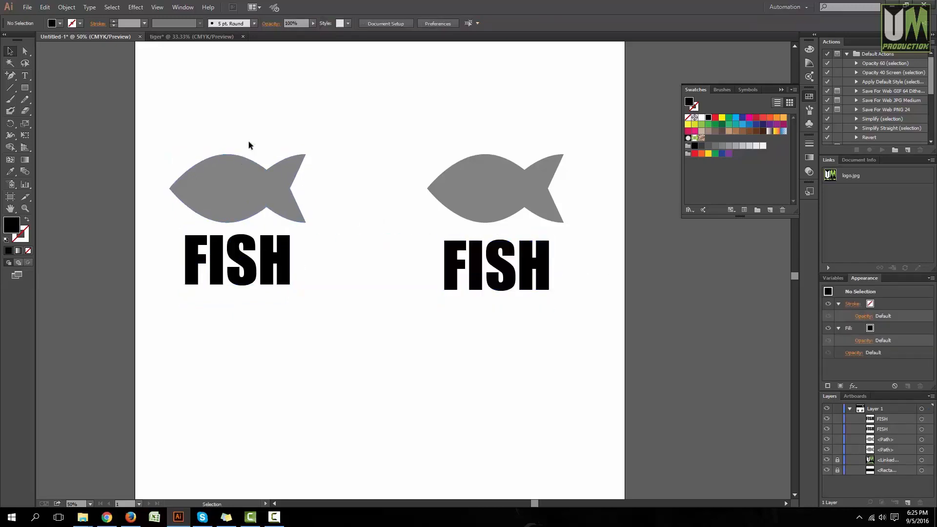
Step: Expand the FISH text under the left fish into outlines, with Object and Fill enabled
click(252, 271)
drag(326, 247, 201, 256)
click(242, 178)
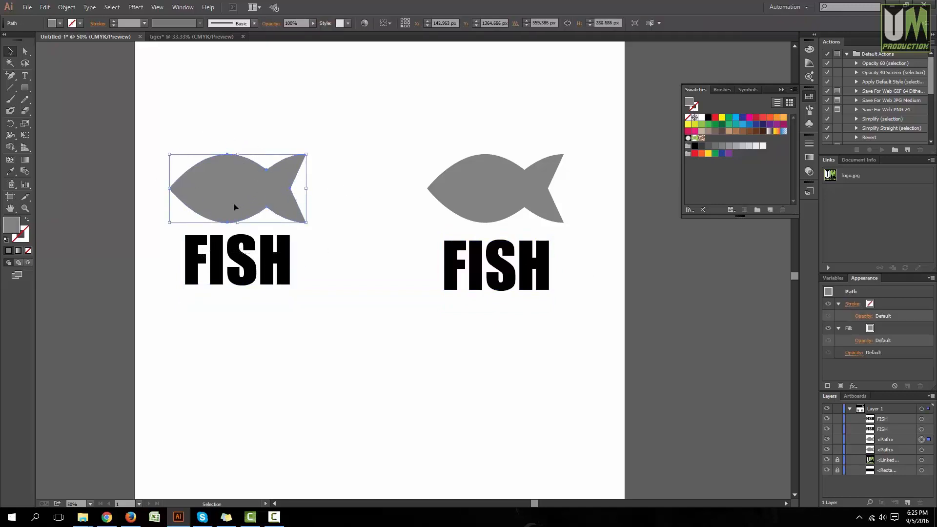
scroll(234, 207, up, 1)
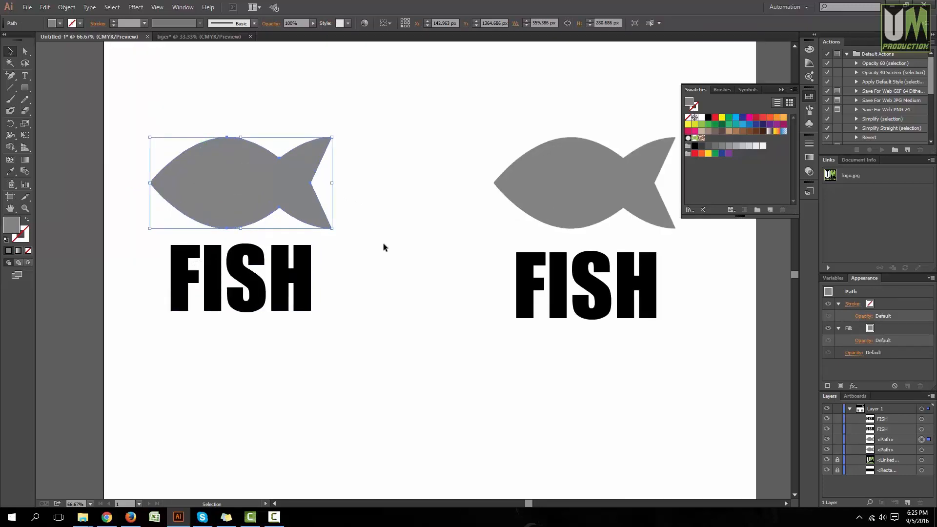
click(264, 292)
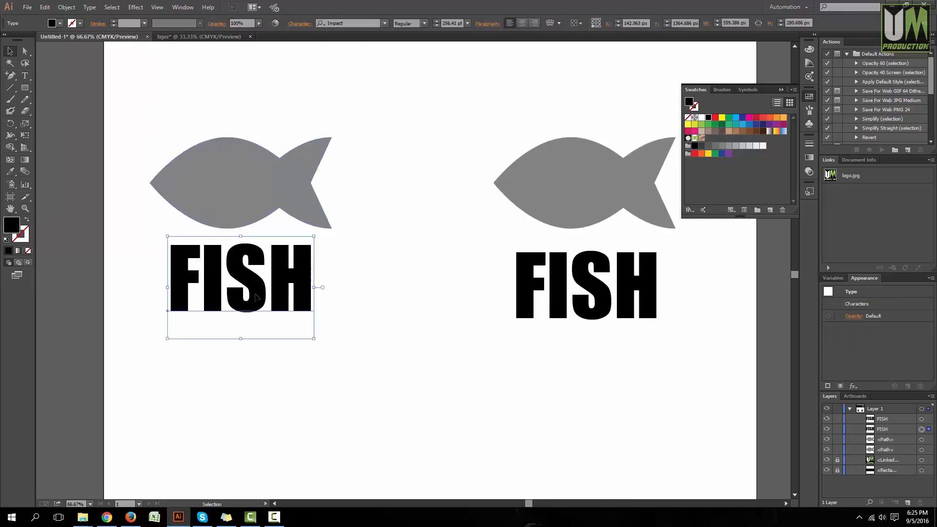
click(67, 7)
click(82, 111)
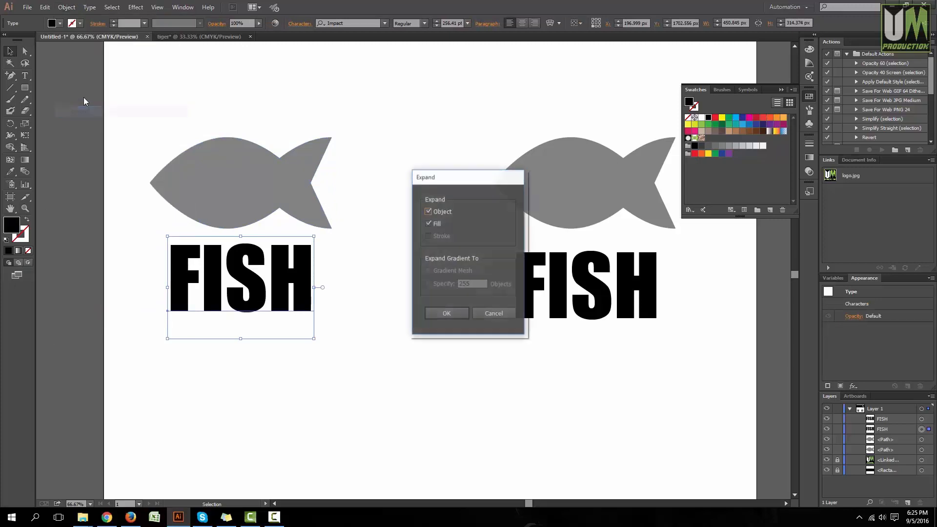
click(438, 310)
click(362, 272)
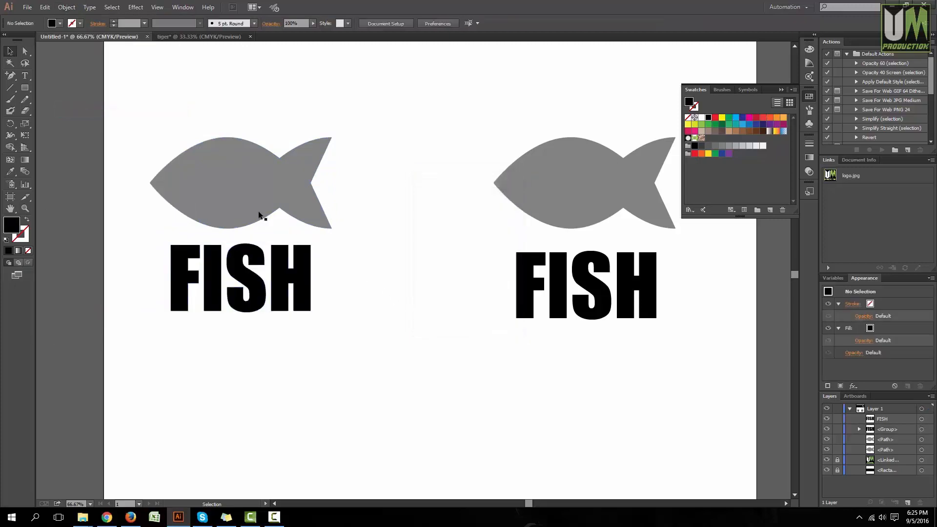
Step: Bring the left fish shape to the front and shift it slightly closer to its FISH lettering
click(235, 183)
right_click(234, 185)
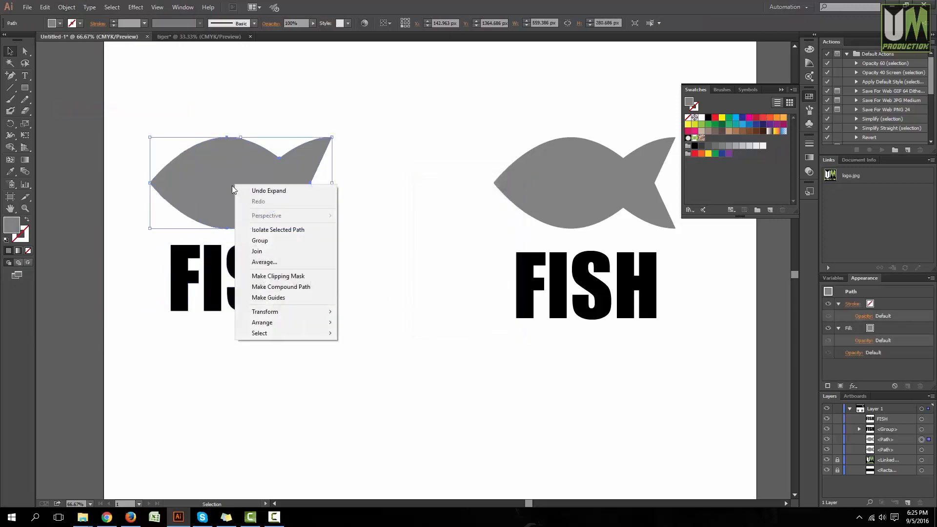
mouse_move(293, 325)
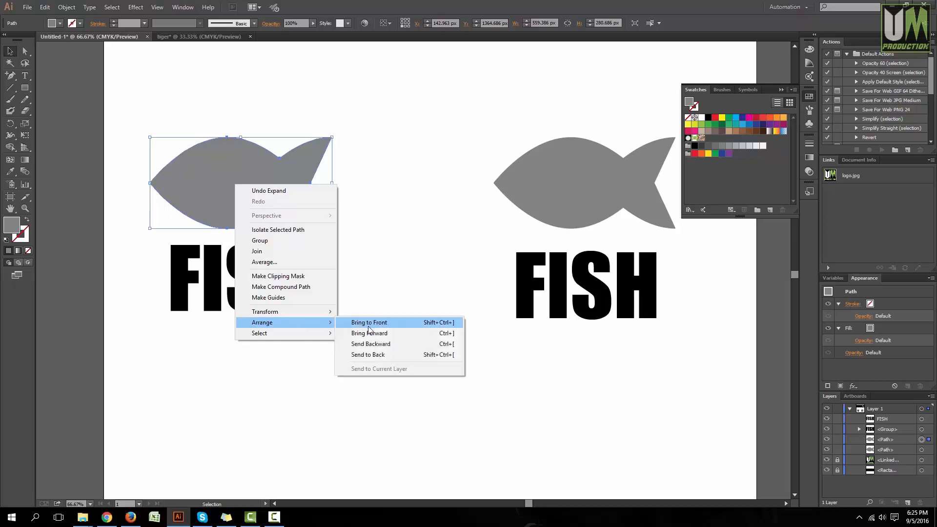
click(370, 324)
drag(238, 195, 259, 178)
Step: Fit the left FISH lettering into the fish shape with Envelope Distort's Make with Top Object
drag(383, 152, 160, 314)
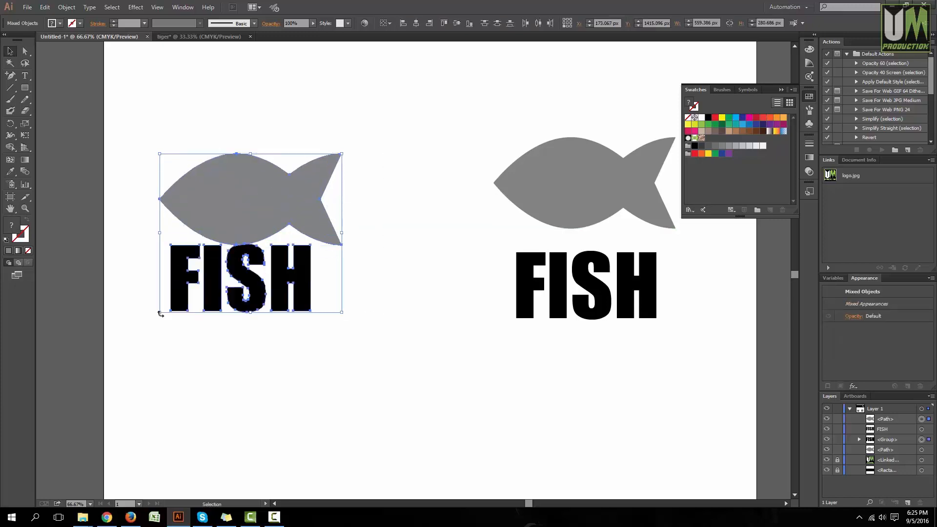
click(66, 6)
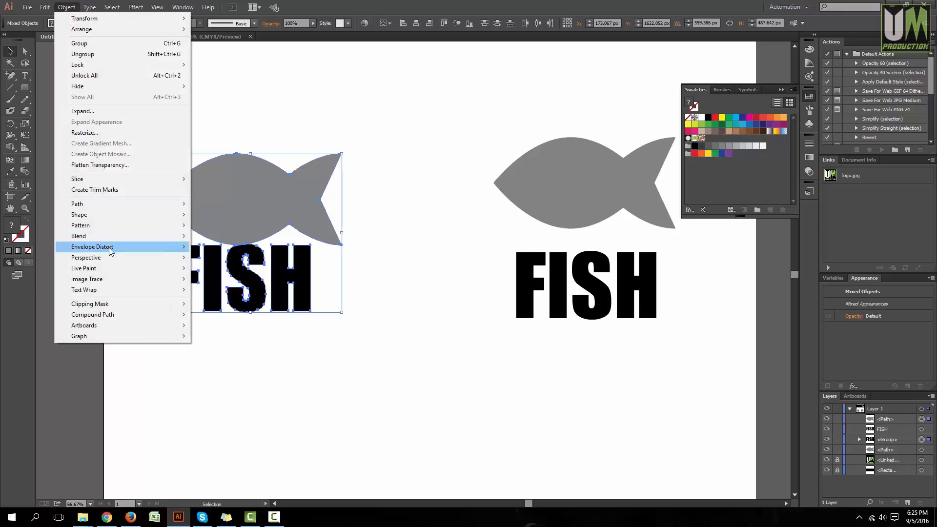
mouse_move(113, 251)
click(253, 269)
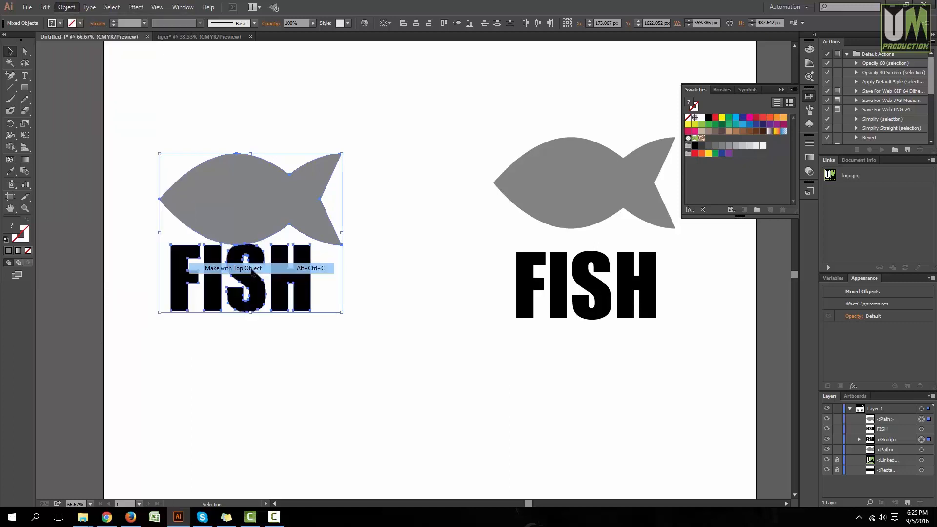
click(274, 285)
Step: Examine the distorted FISH lettering and compare it with the undistorted fish and text on the right
scroll(275, 285, down, 2)
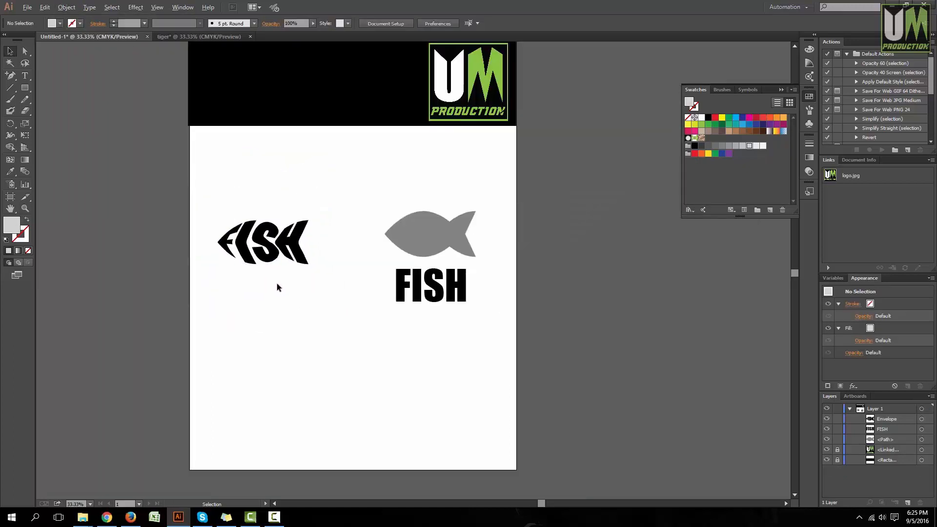
scroll(285, 260, up, 2)
scroll(285, 224, up, 1)
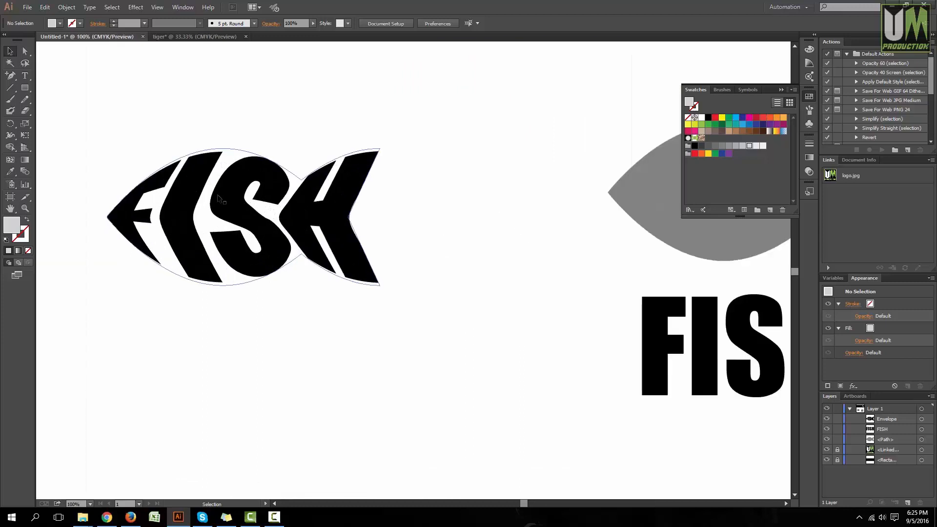
drag(237, 197, 258, 185)
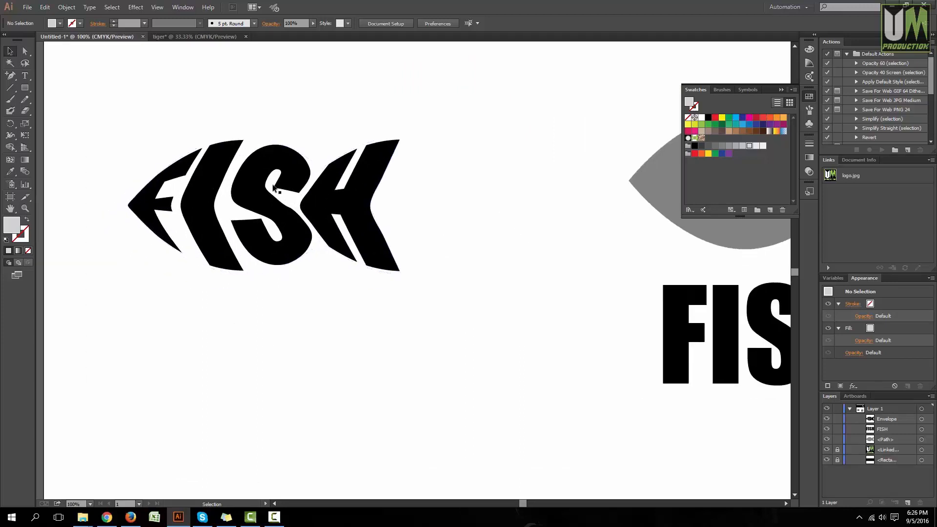
scroll(276, 189, down, 2)
scroll(642, 203, up, 1)
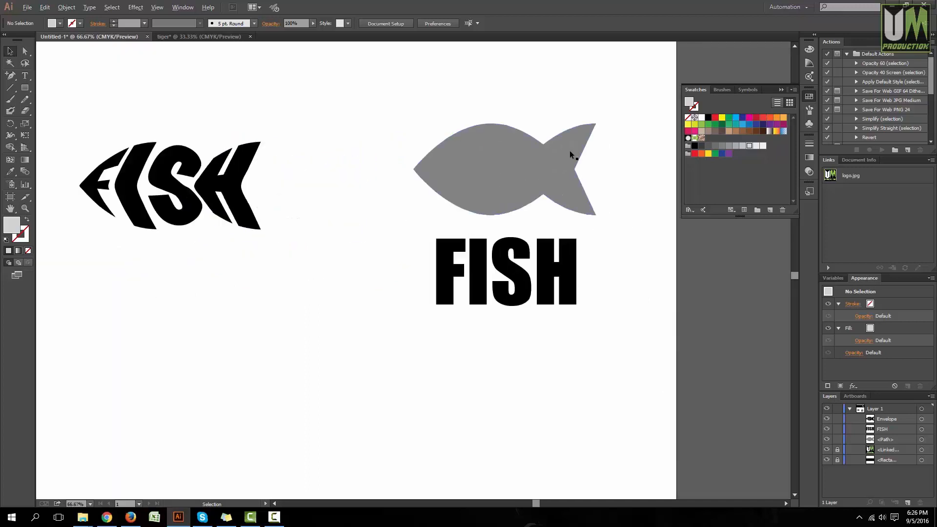
scroll(570, 150, up, 1)
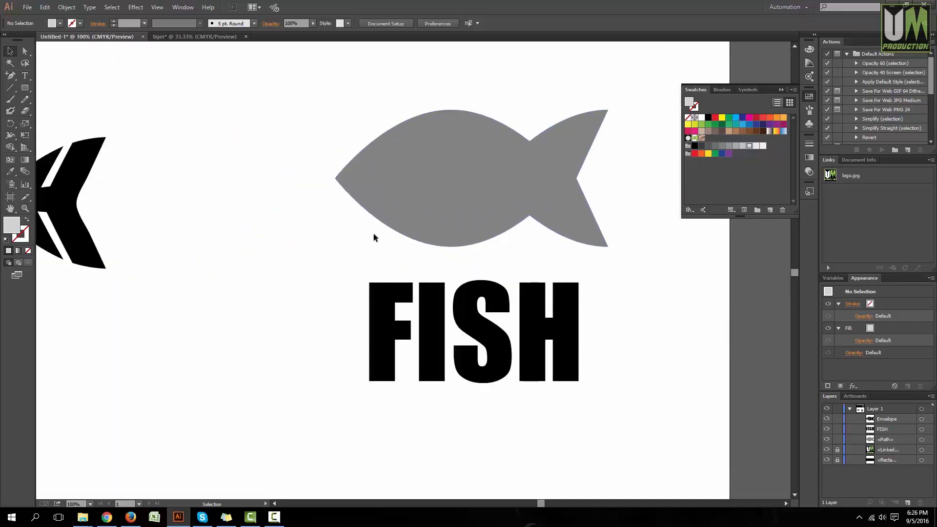
scroll(513, 220, down, 1)
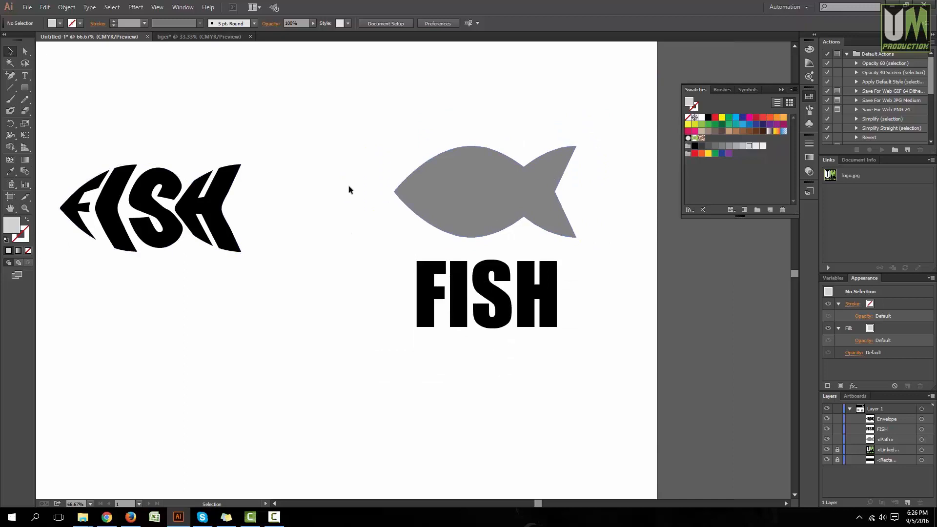
Step: Draw a vertical line about 313 px long across the right fish near its nose
scroll(636, 185, up, 1)
key(backslash)
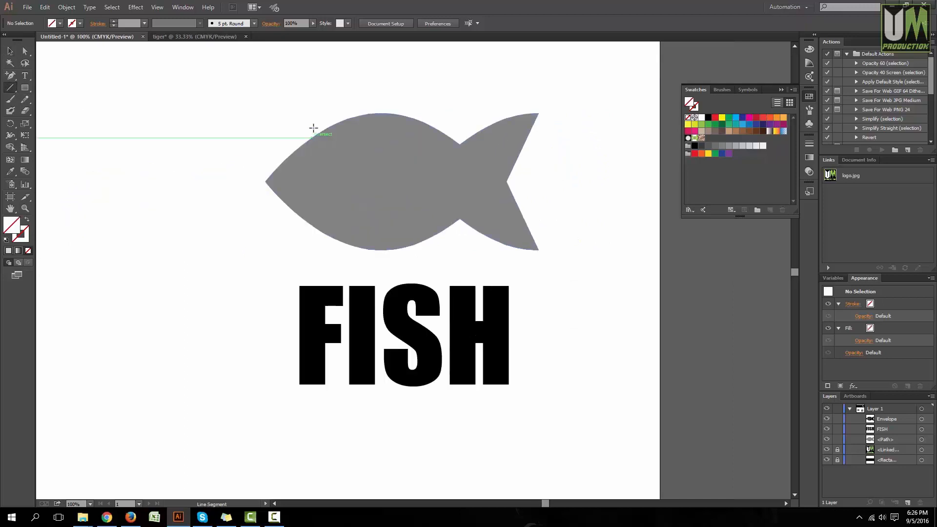
drag(293, 111, 298, 263)
key(v)
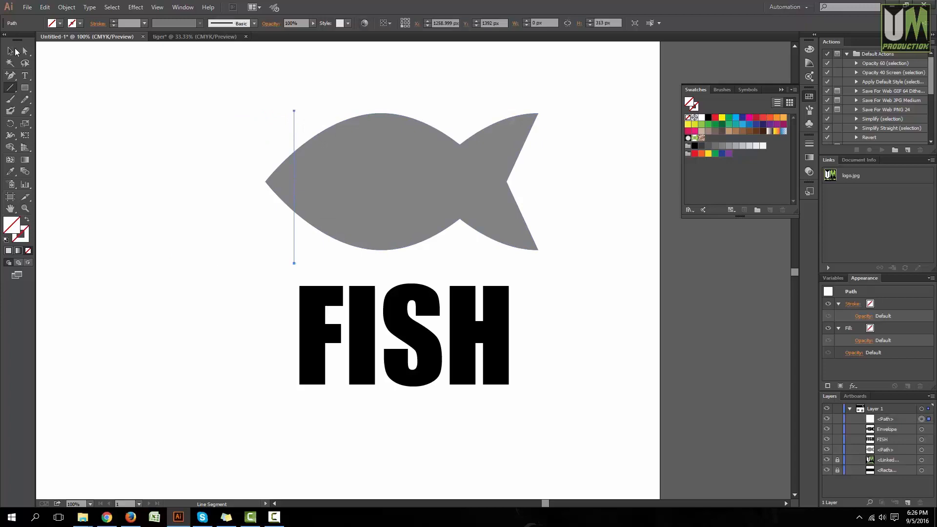
Step: Split the right fish along the vertical line with Pathfinder Divide
drag(215, 108, 453, 260)
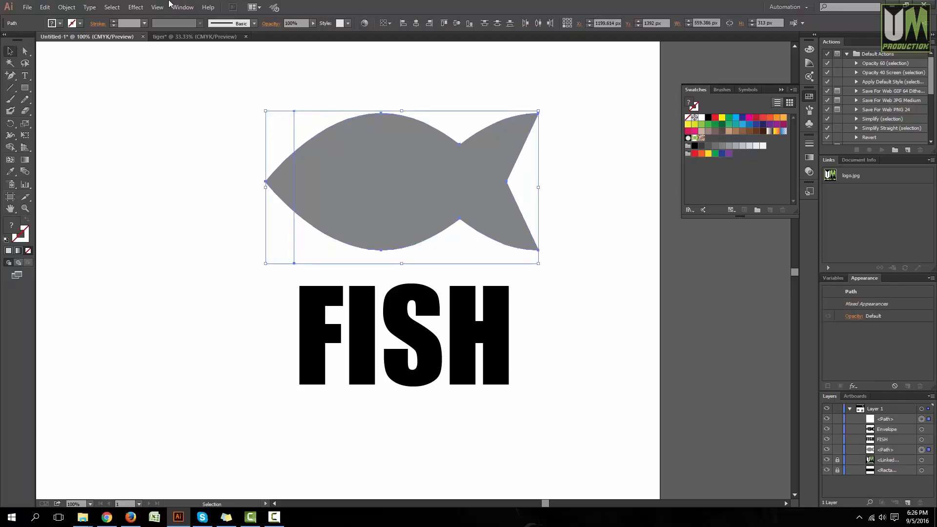
click(183, 8)
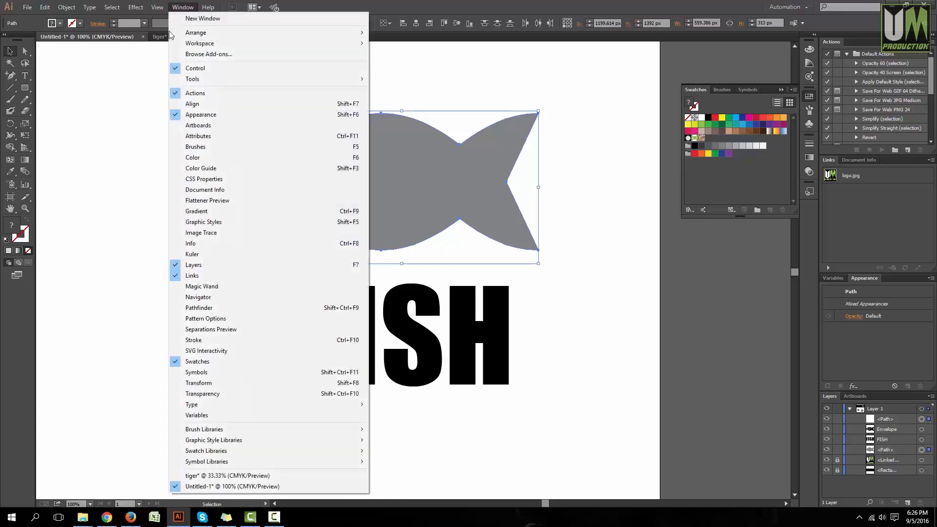
click(216, 307)
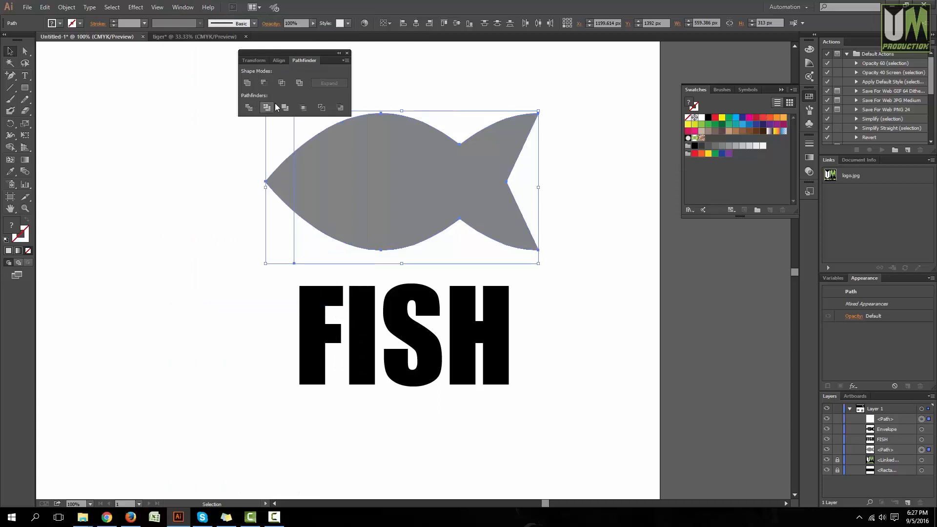
click(250, 108)
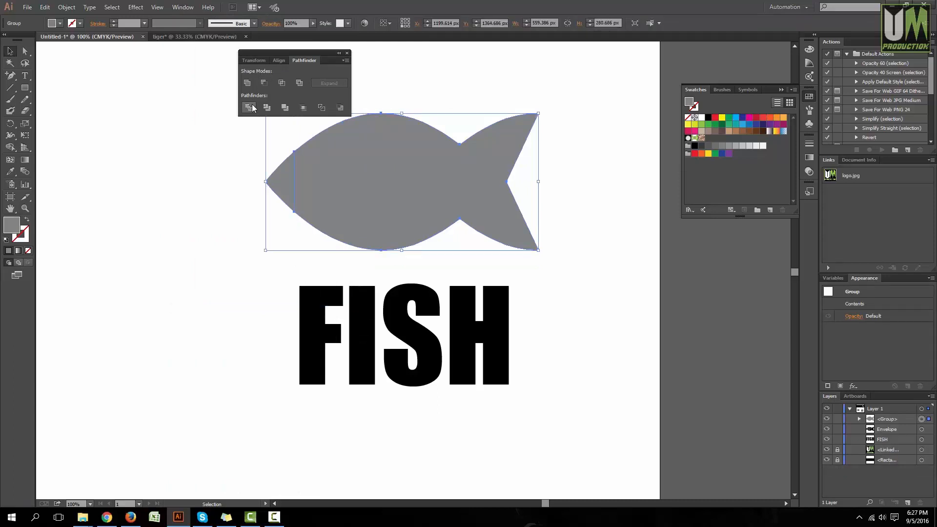
click(347, 53)
click(332, 85)
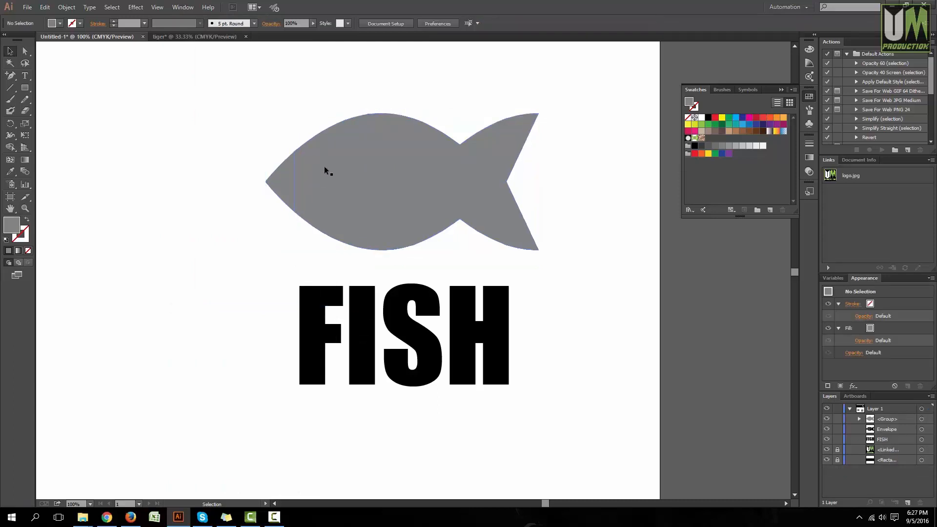
Step: Ungroup the divided right fish into separate nose and body pieces
click(317, 169)
right_click(309, 170)
click(366, 221)
click(189, 224)
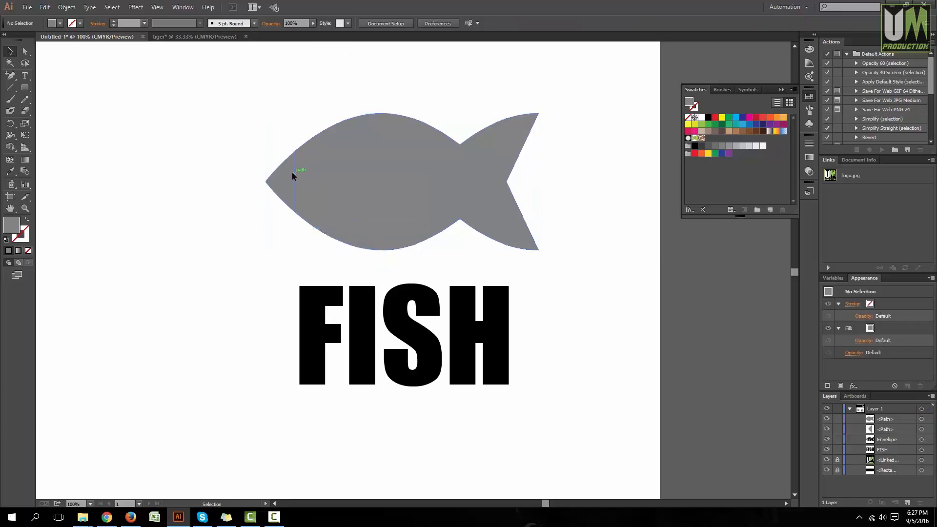
Step: Check the two fish pieces by selecting each one, moving the nose away from the body, and undoing the move
click(291, 175)
click(276, 175)
click(374, 166)
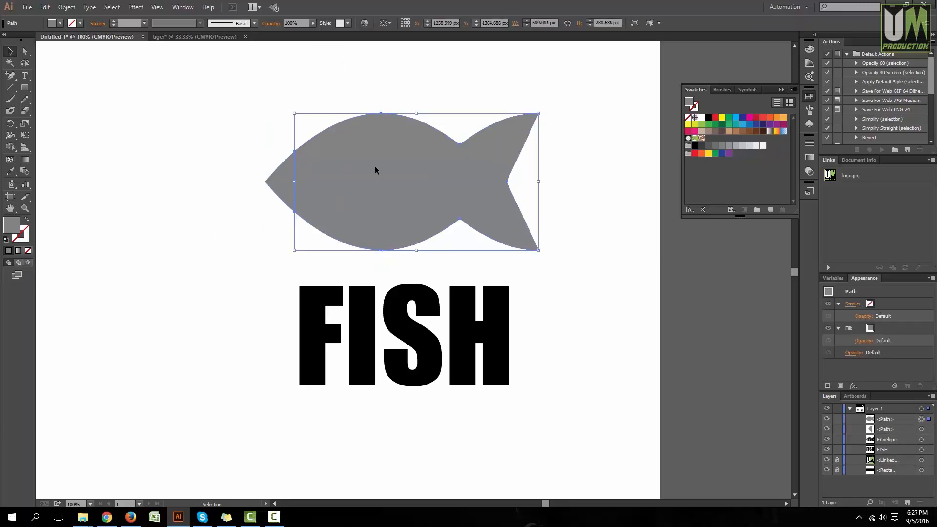
drag(281, 188, 236, 188)
key(ctrl+z)
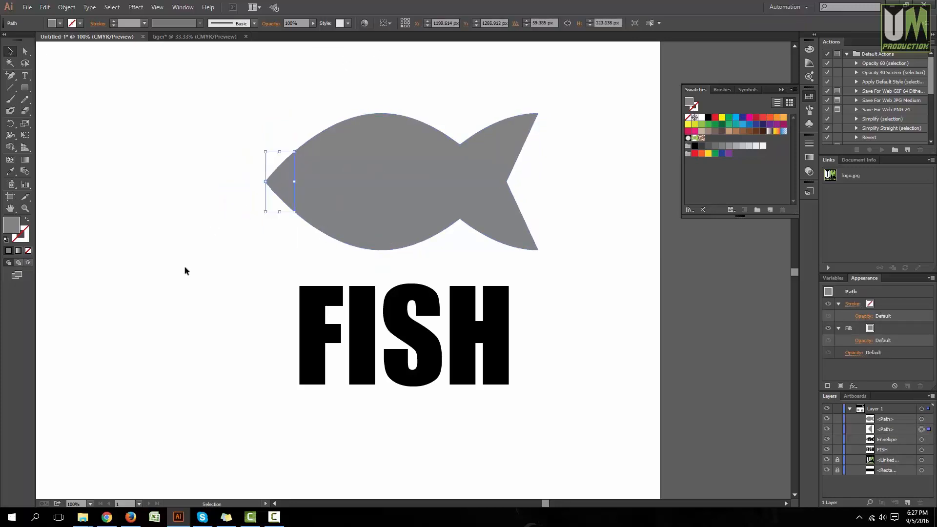
click(208, 259)
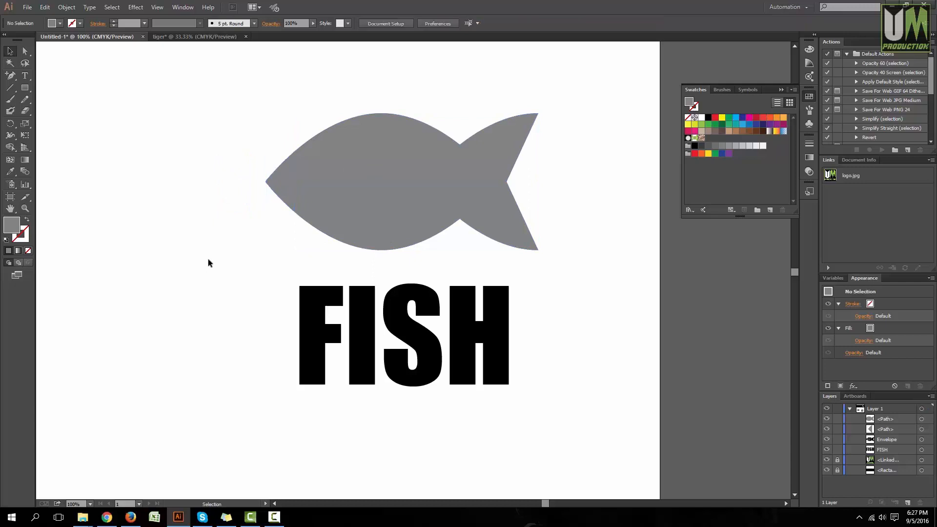
click(292, 175)
click(364, 174)
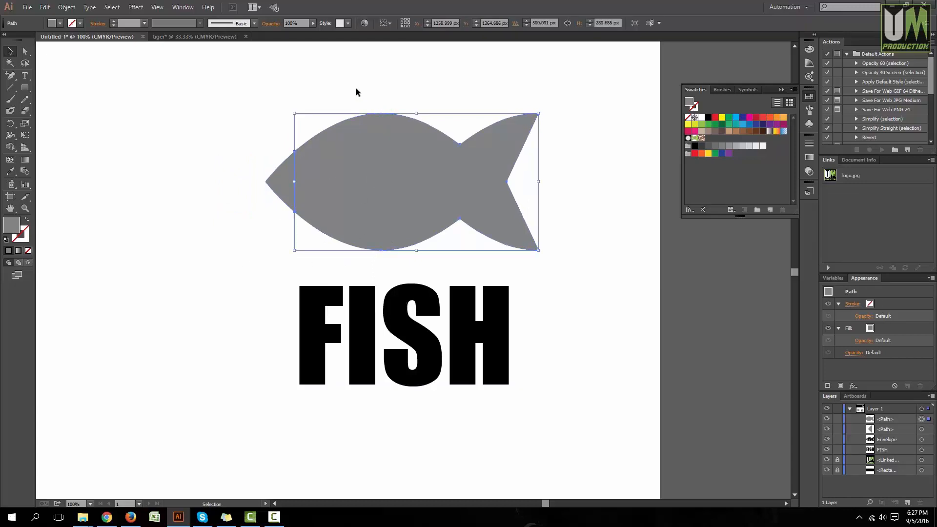
drag(356, 92, 535, 267)
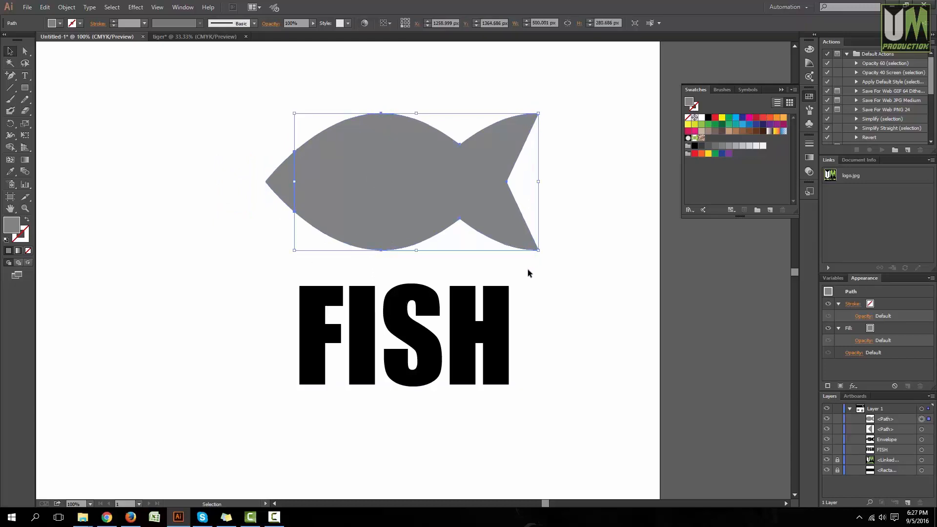
Step: Expand the FISH text beneath the right fish into outlines, keeping Object and Fill enabled
click(393, 326)
click(66, 7)
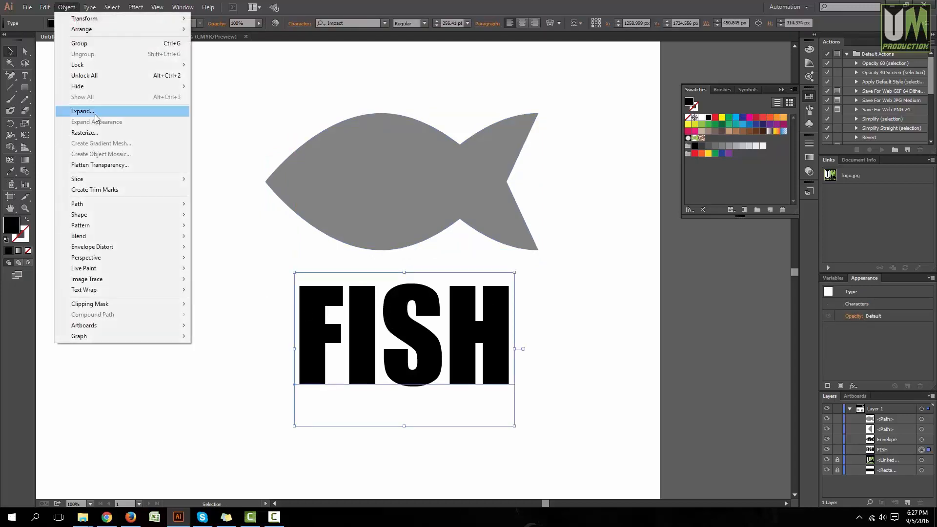
click(96, 112)
click(448, 313)
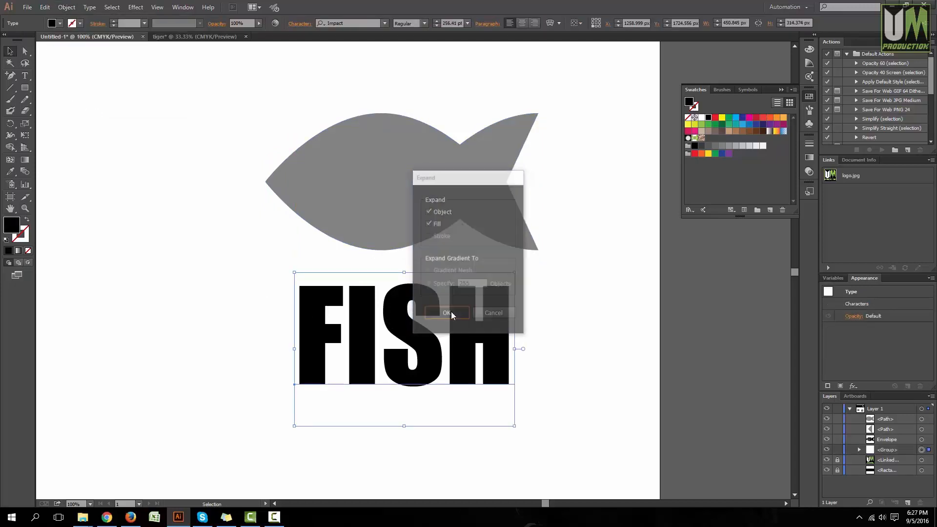
Step: Move the right fish's nose piece about 9 px away from the body piece
click(342, 160)
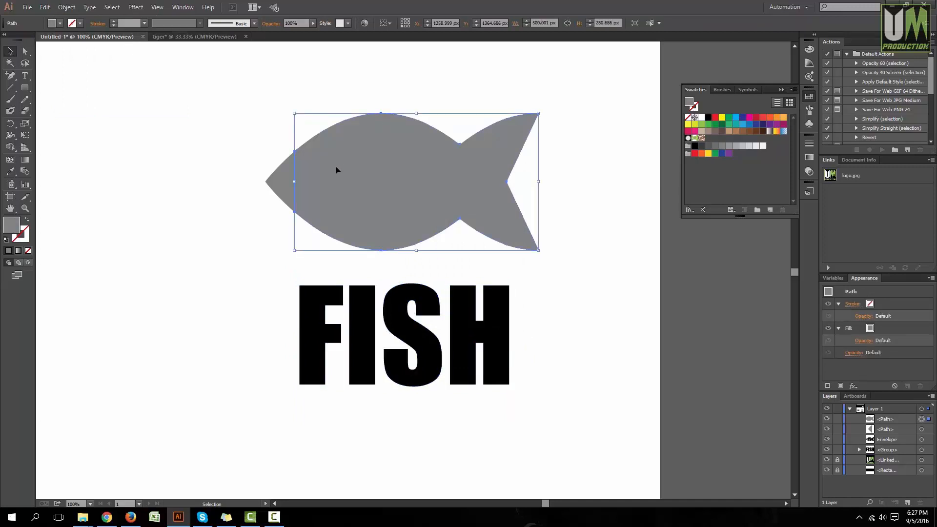
drag(281, 180, 277, 180)
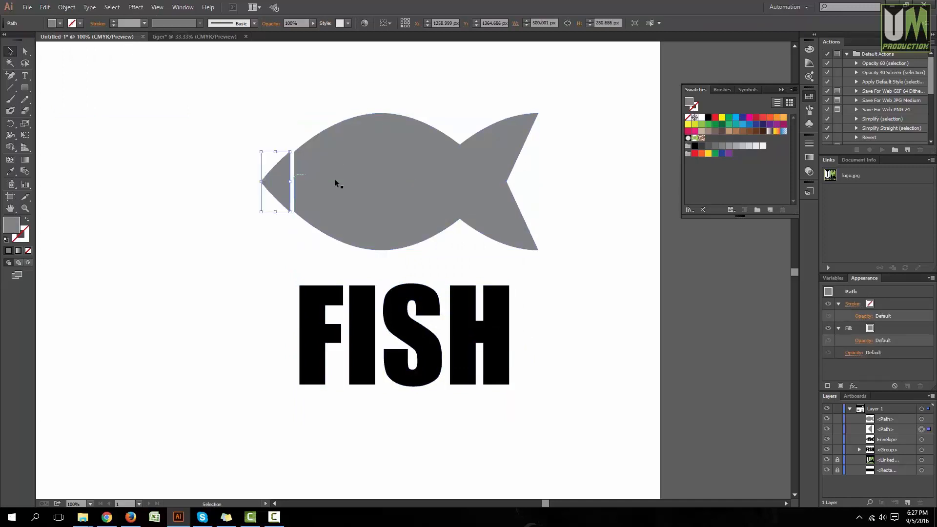
click(408, 230)
shift+click(403, 303)
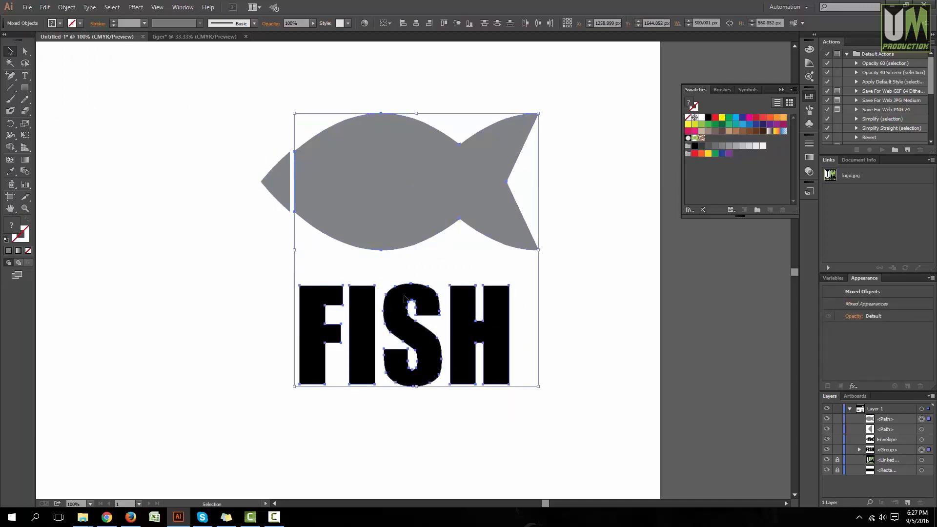
click(610, 235)
Step: Bring the fish body piece to the front of the stacking order
right_click(428, 210)
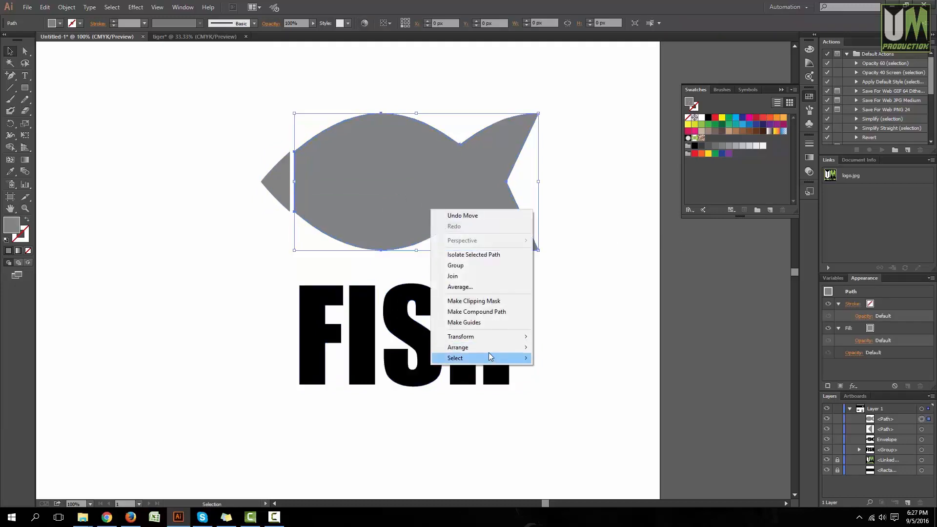
mouse_move(487, 347)
click(550, 350)
Step: Fit the FISH outlines into the fish body piece with Envelope Distort, Make with Top Object
shift+click(361, 312)
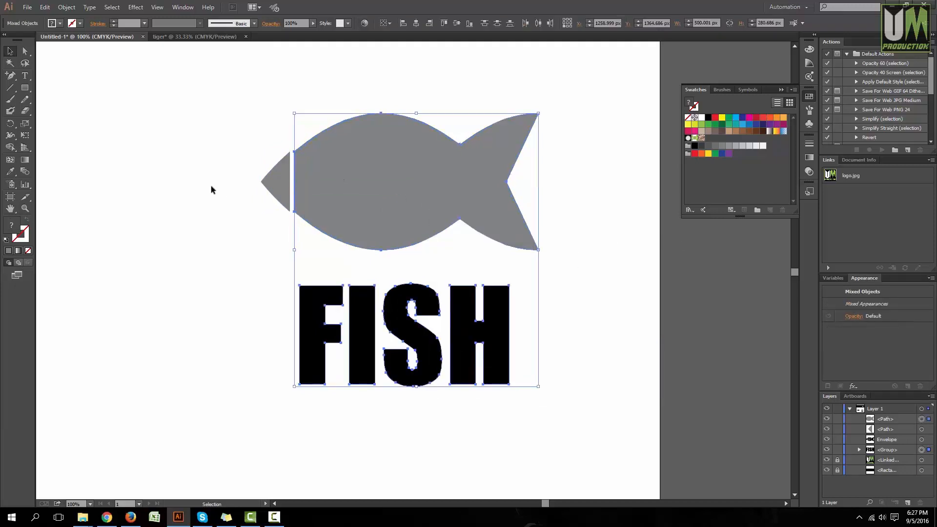
click(66, 7)
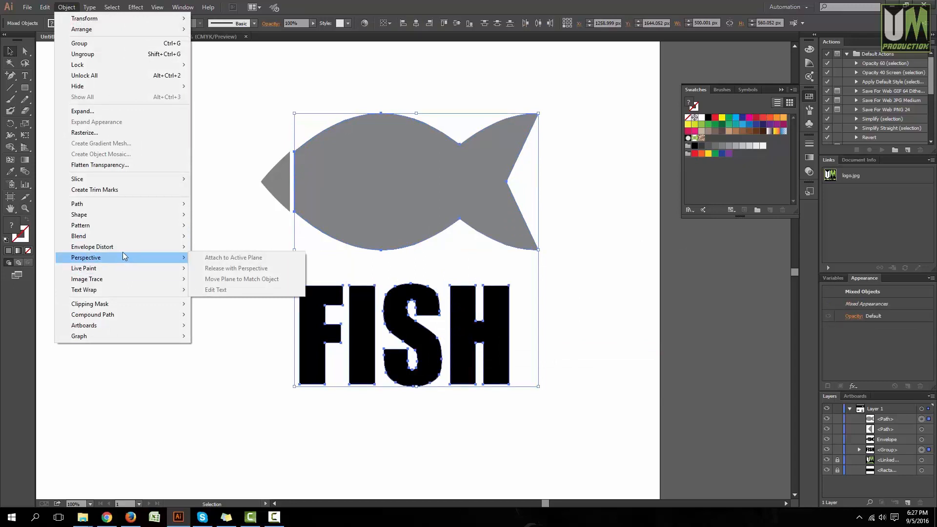
mouse_move(124, 248)
click(239, 269)
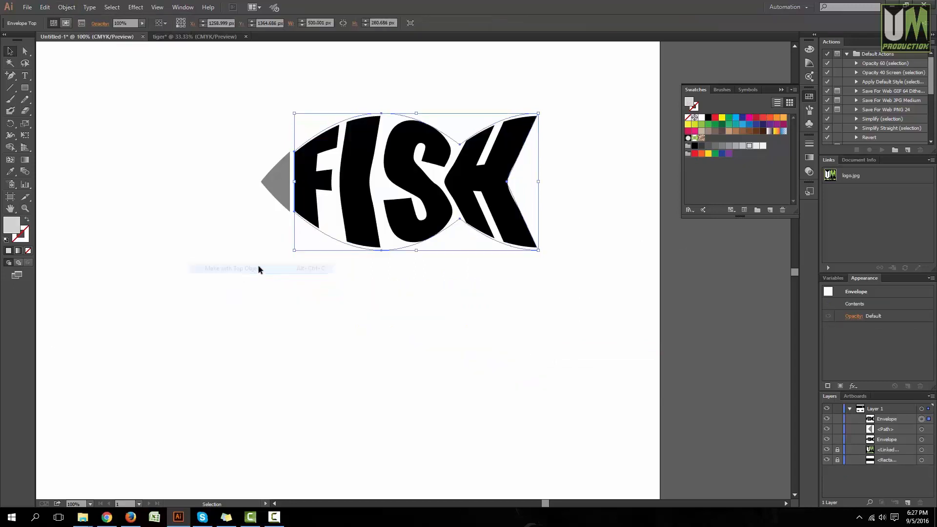
click(407, 313)
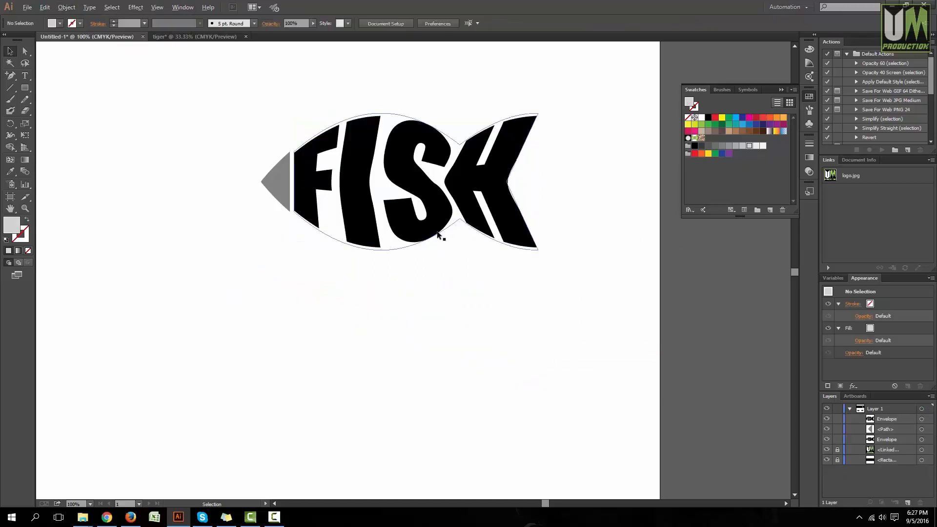
Step: Fill the right fish's nose piece with black
scroll(439, 234, up, 1)
scroll(522, 267, up, 2)
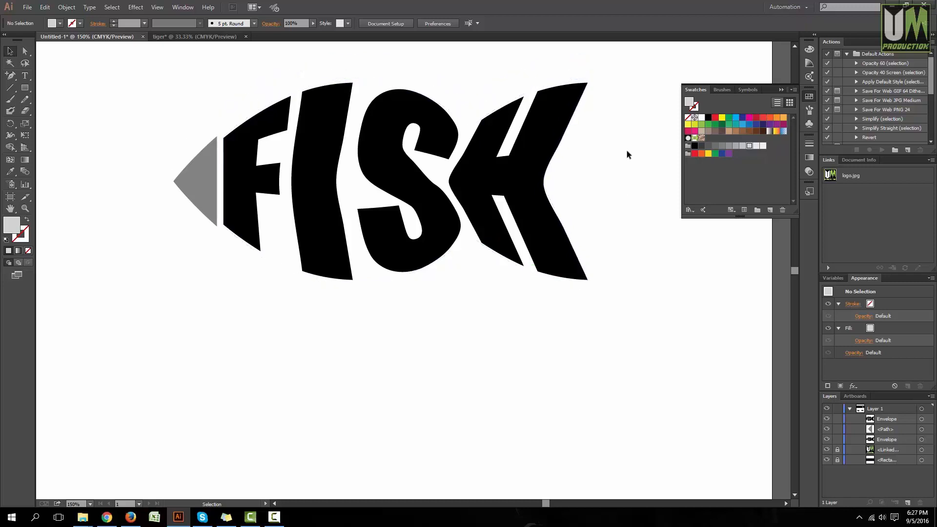
scroll(383, 183, down, 3)
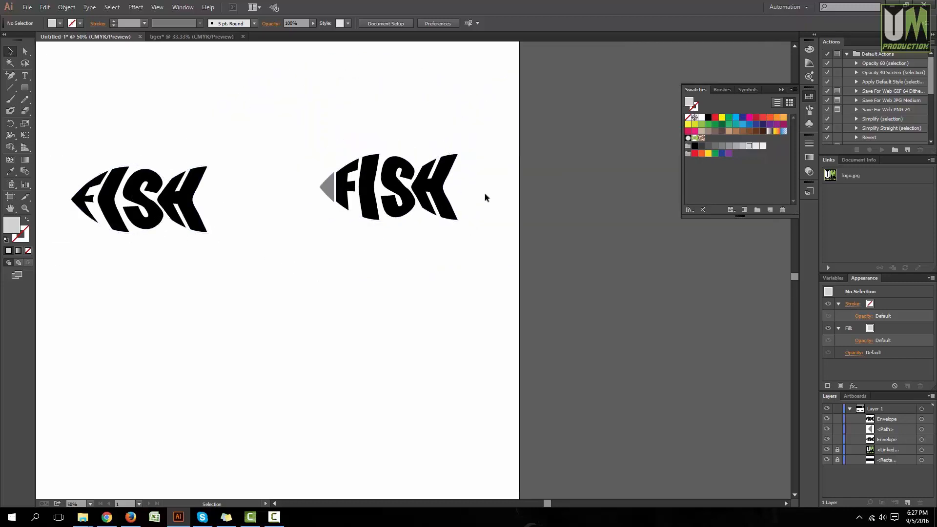
scroll(485, 196, up, 1)
scroll(372, 203, up, 3)
click(280, 154)
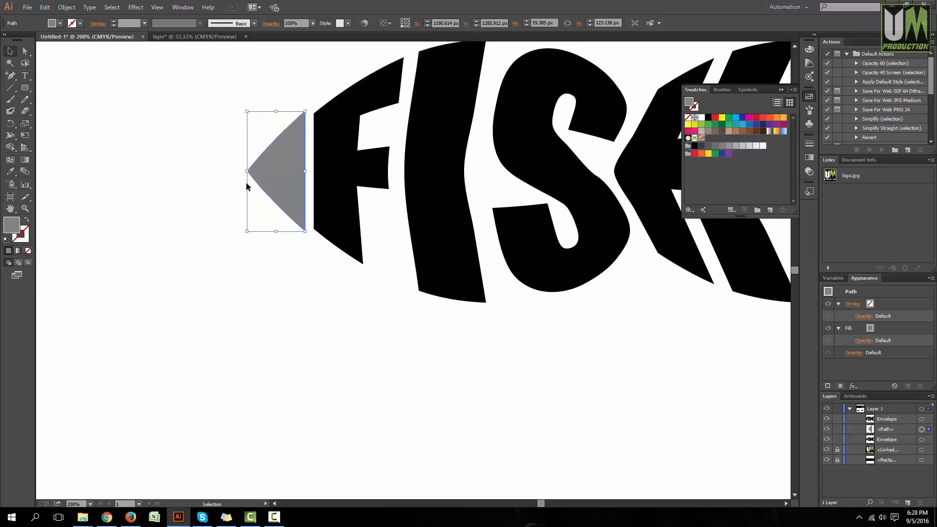
click(708, 118)
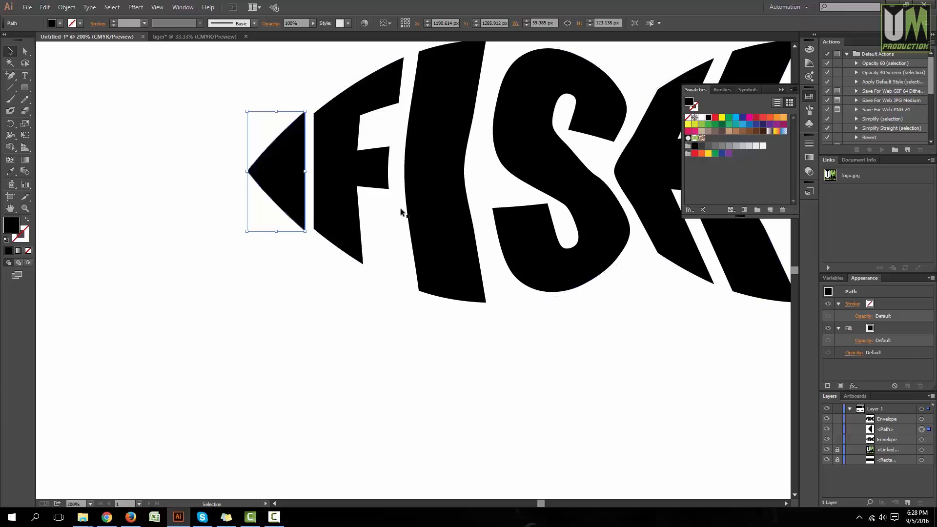
click(247, 221)
Step: Move the black nose piece against the F's straight outer edge and fine-tune its alignment with the letter
mouse_move(271, 196)
mouse_down()
mouse_move(287, 194)
mouse_move(279, 198)
mouse_up()
click(253, 274)
scroll(270, 138, up, 2)
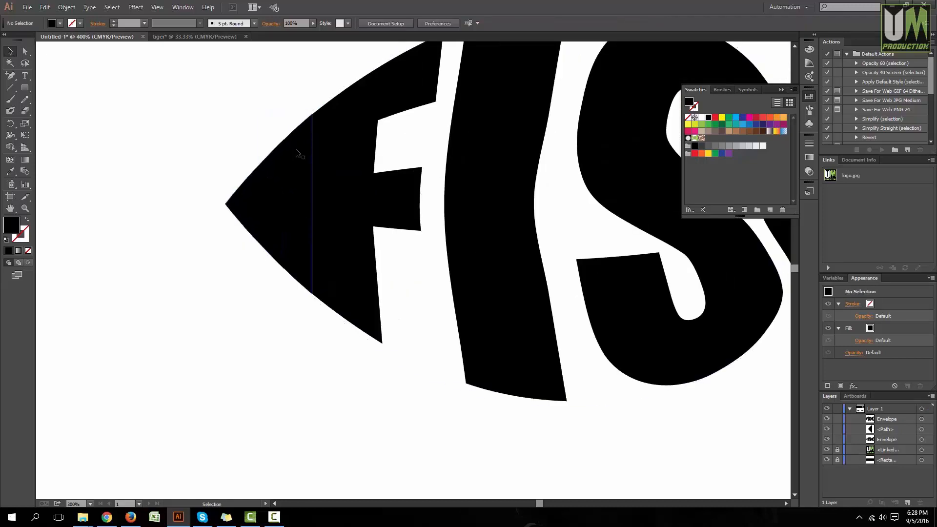
scroll(296, 153, up, 6)
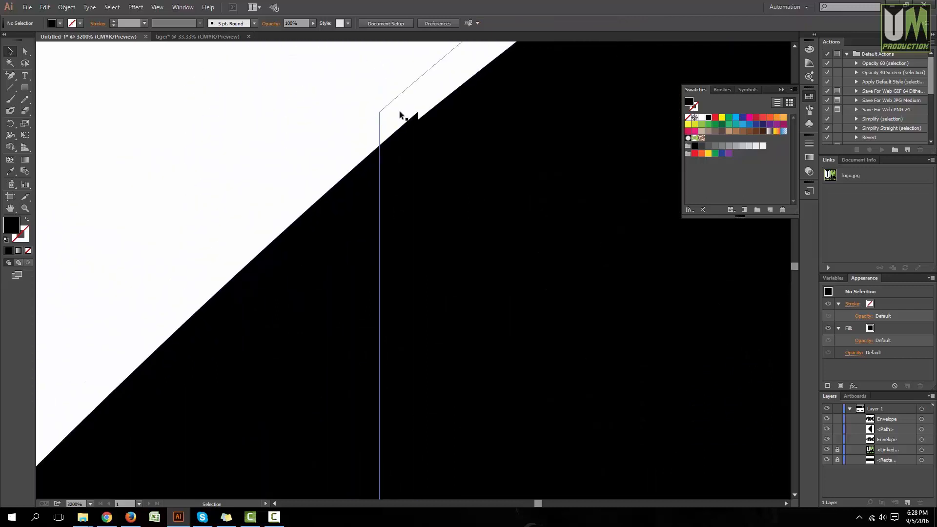
scroll(405, 122, up, 2)
drag(372, 202, 314, 249)
scroll(373, 198, down, 2)
key(ctrl+z)
scroll(348, 227, down, 4)
scroll(349, 228, down, 3)
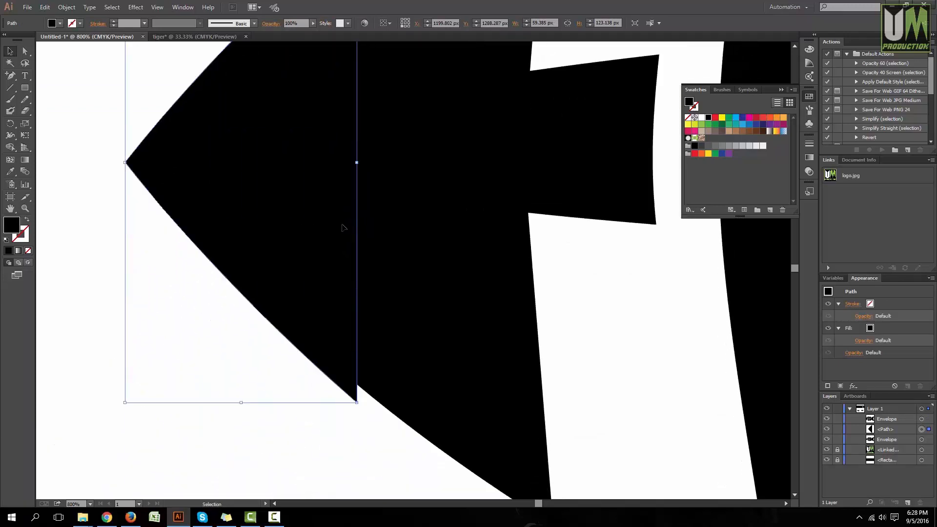
Step: Move the nose piece's lower corner anchor up to meet the lower outline of the F
scroll(371, 313, up, 1)
click(25, 51)
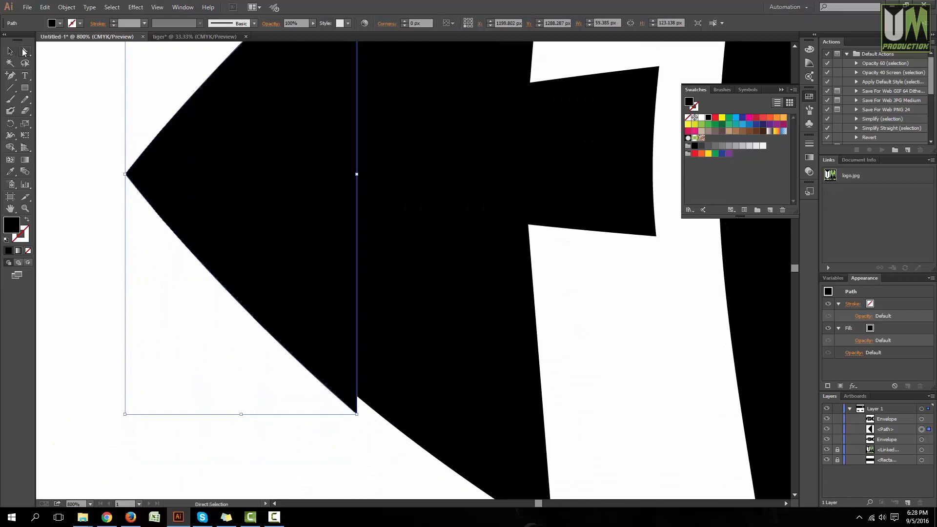
click(356, 413)
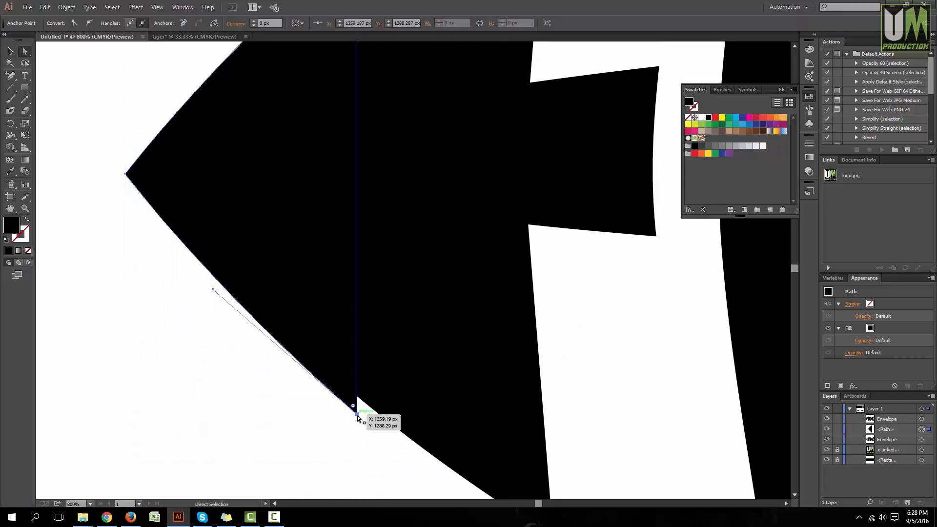
drag(357, 415, 359, 393)
click(294, 363)
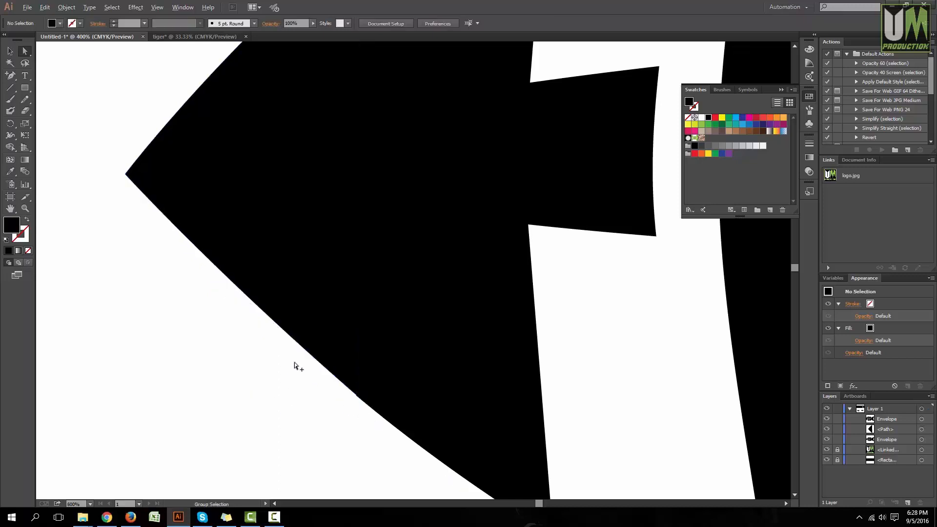
scroll(294, 362, down, 3)
click(7, 51)
Step: Draw a circle about 23 px wide on the empty area beside the right fish and fill it with white
scroll(360, 123, down, 5)
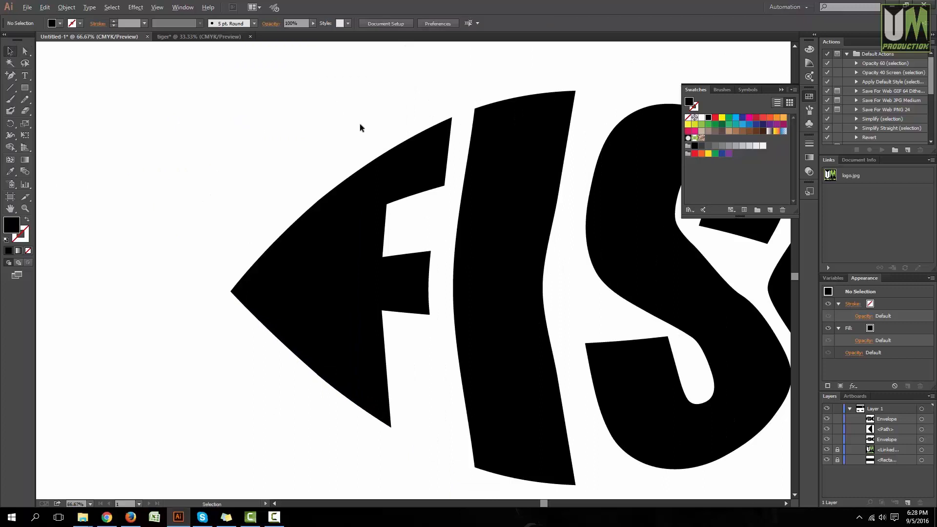
scroll(336, 151, up, 2)
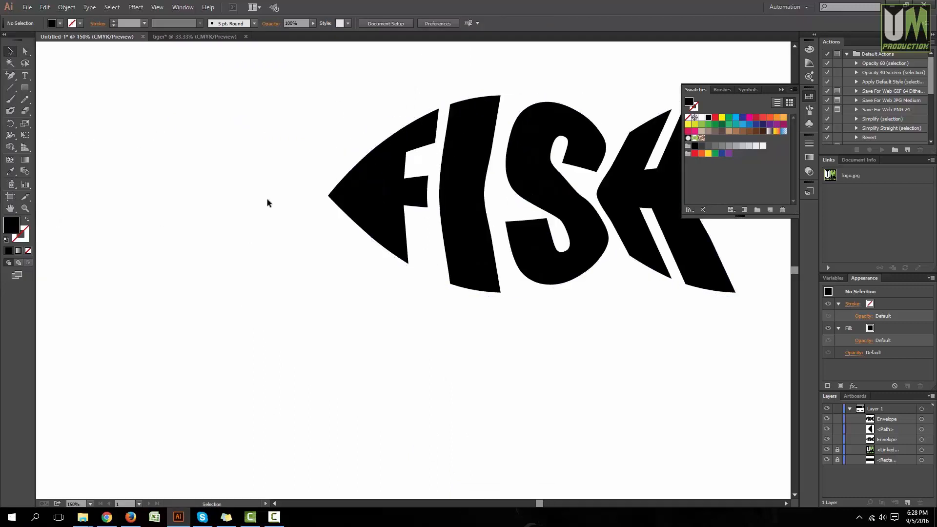
scroll(268, 200, down, 1)
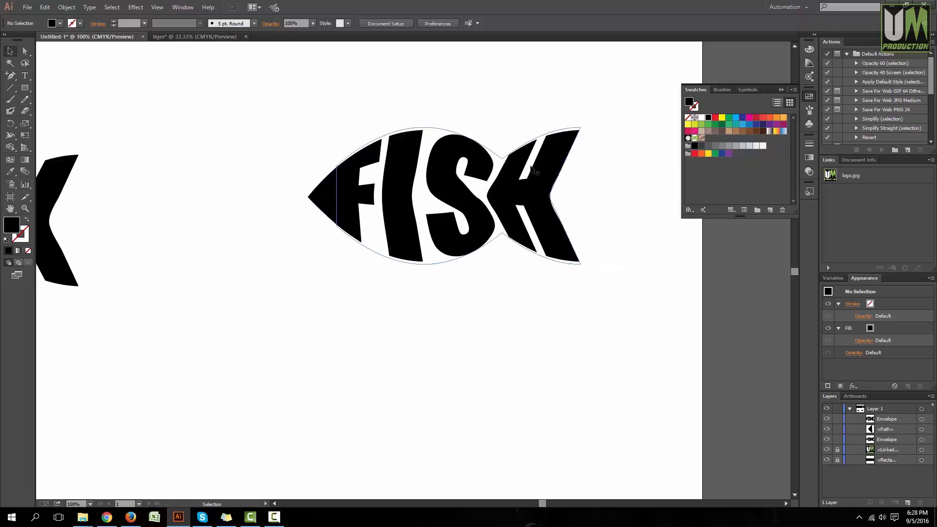
drag(28, 94, 59, 111)
drag(175, 120, 182, 124)
key(v)
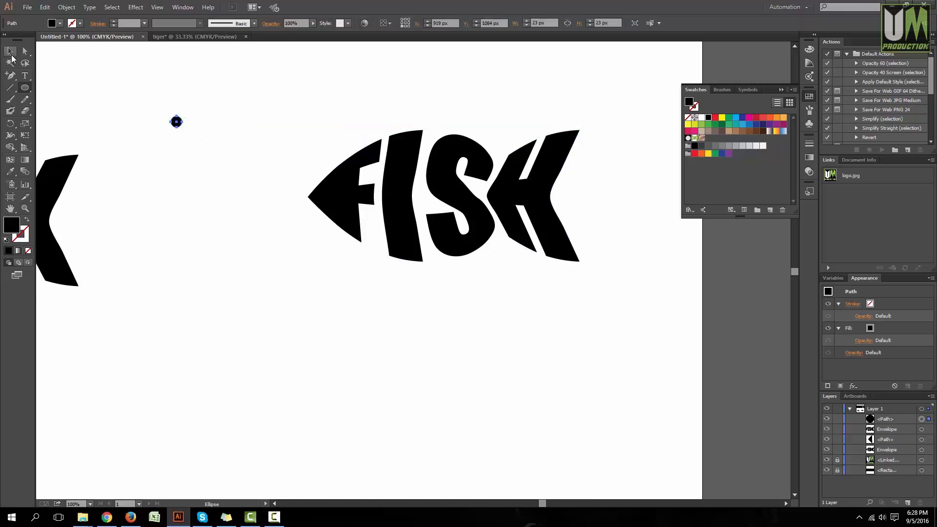
click(701, 120)
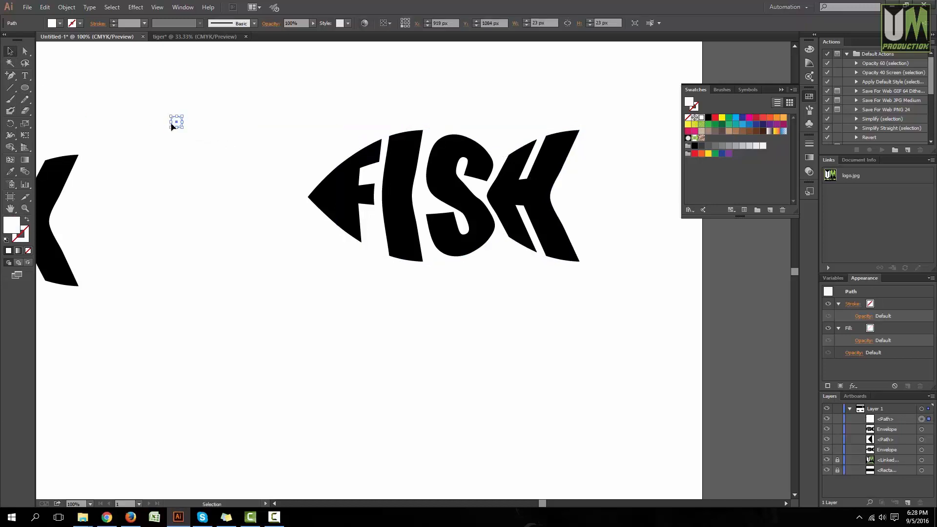
Step: Place the white circle on the right fish's head as an eye and adjust its position
drag(177, 122, 336, 186)
click(265, 240)
key(ctrl+minus)
key(ctrl+minus)
key(ctrl+minus)
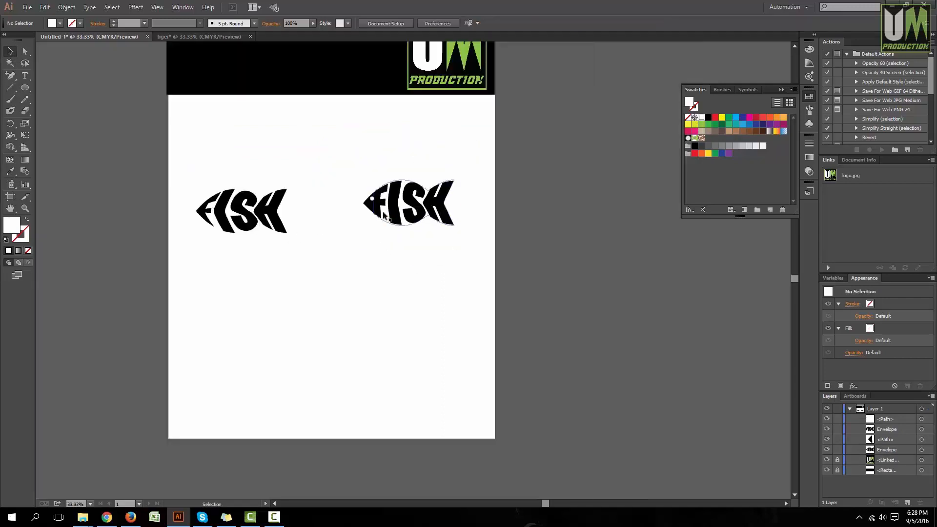
scroll(375, 207, up, 5)
drag(365, 167, 357, 170)
click(287, 240)
Step: Move the left FISH lettering closer to the right fish, level with it
scroll(288, 240, down, 2)
scroll(440, 243, down, 2)
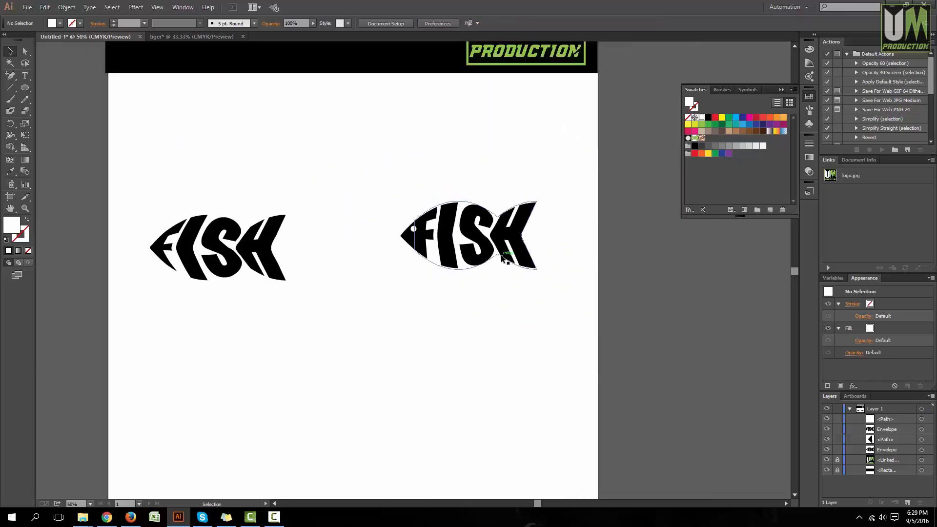
scroll(298, 305, up, 1)
drag(303, 304, 85, 198)
drag(146, 221, 259, 205)
click(345, 298)
scroll(348, 283, down, 1)
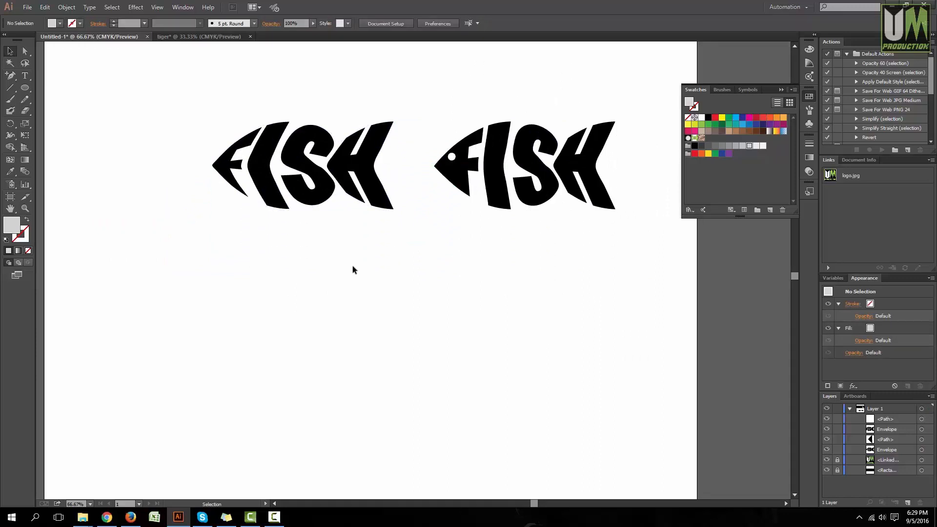
scroll(381, 280, down, 1)
scroll(479, 254, up, 1)
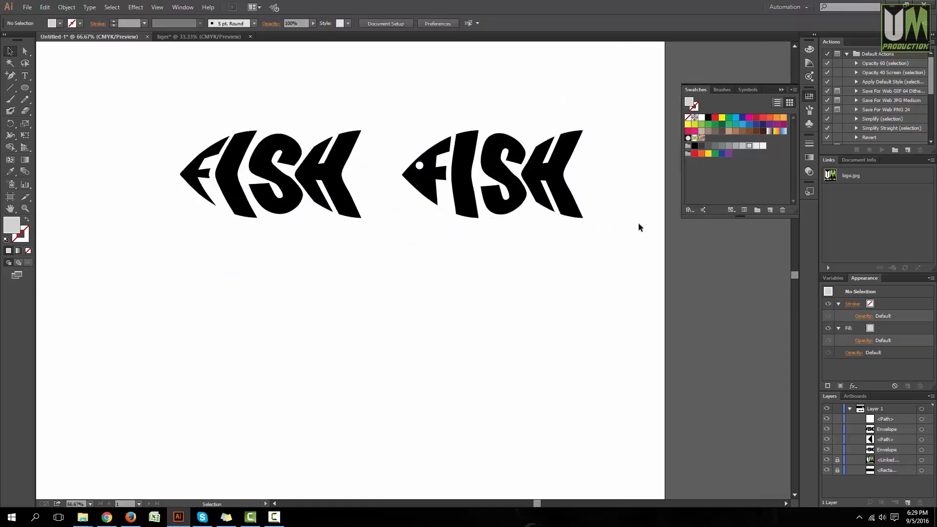
Step: Expand the right fish's envelope lettering, nose and eye together
drag(622, 253, 421, 121)
click(66, 7)
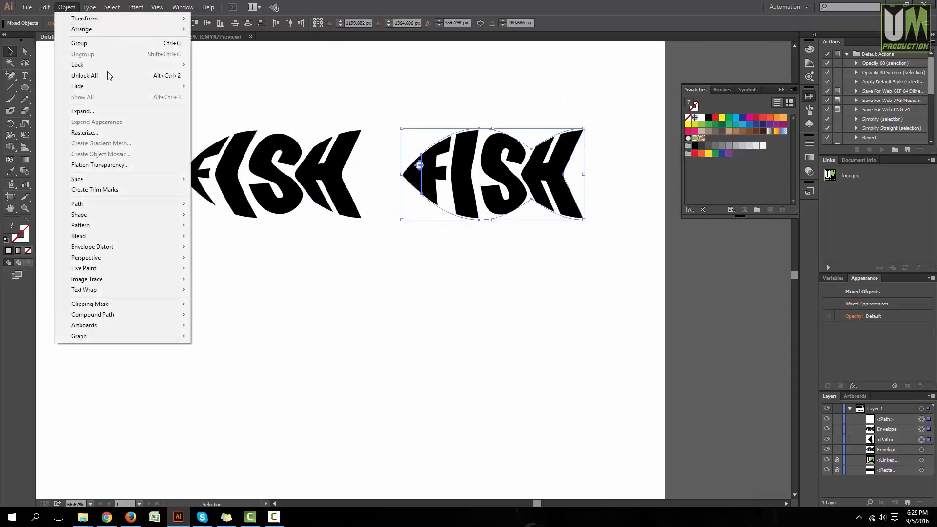
click(92, 110)
click(443, 314)
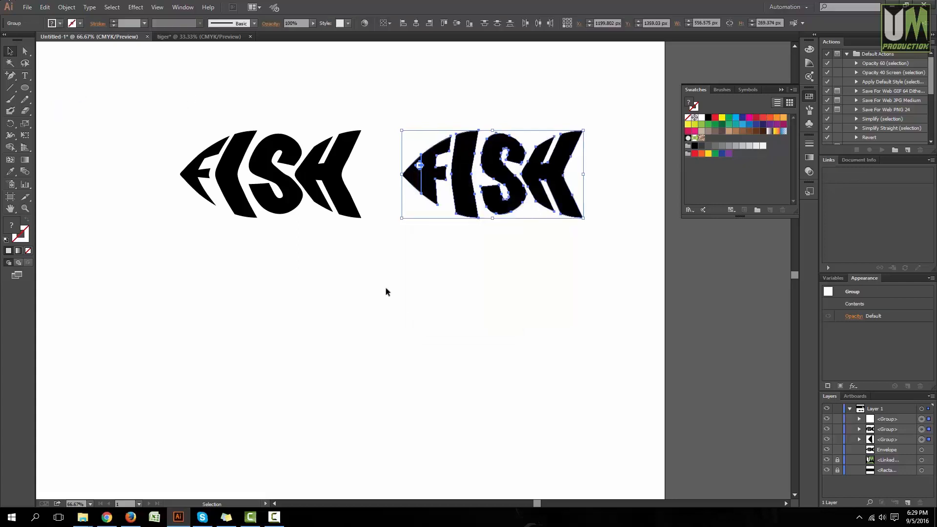
Step: Combine the right fish's expanded lettering, nose and eye with Pathfinder Merge
click(182, 7)
click(198, 307)
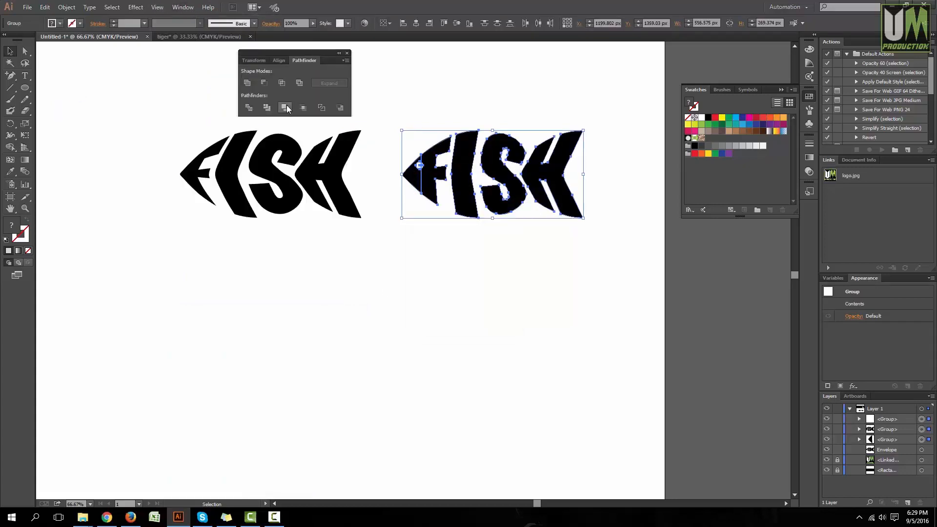
click(285, 108)
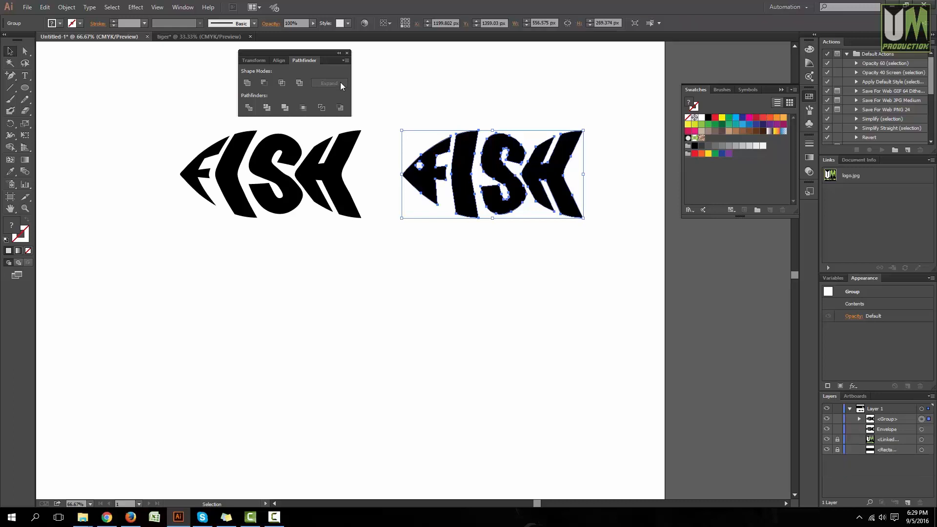
click(347, 53)
click(430, 121)
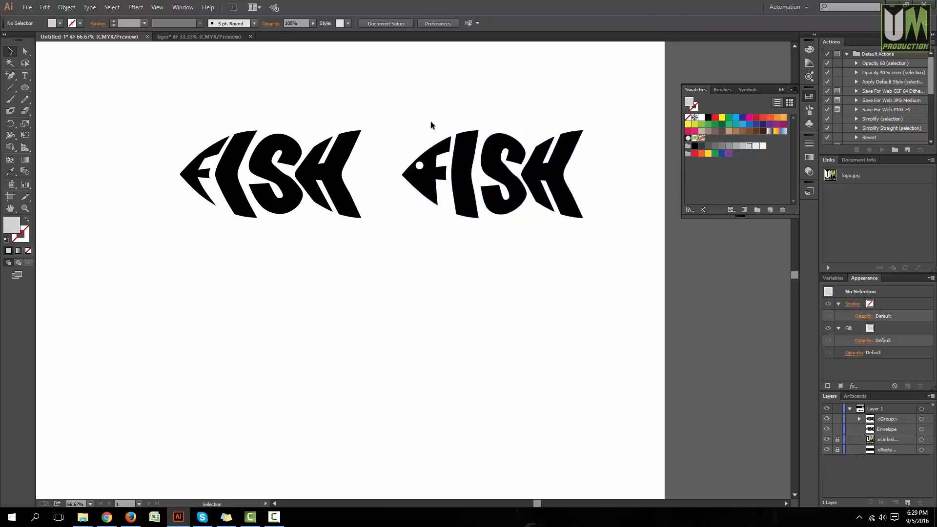
Step: Directly select the letter H of the right fish and move it about 24 px away from the S
click(25, 51)
scroll(591, 191, up, 1)
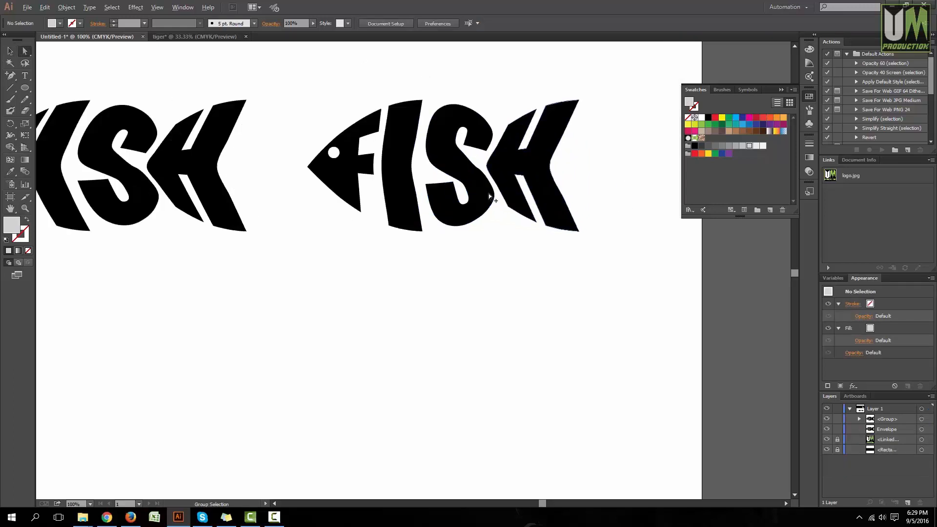
click(520, 169)
key(Right)
key(Right)
key(Right)
key(Right)
key(Right)
key(Right)
key(Right)
key(Right)
key(Right)
key(Right)
key(Right)
key(Right)
key(Right)
key(Right)
key(Right)
key(Right)
key(Right)
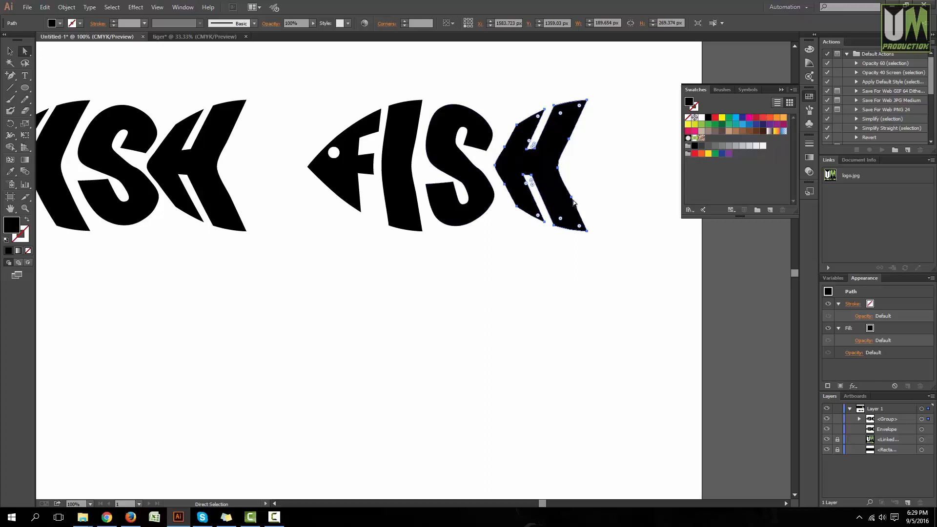
click(596, 203)
click(547, 169)
key(Right)
key(Right)
key(Right)
key(Right)
key(Right)
key(Right)
key(Right)
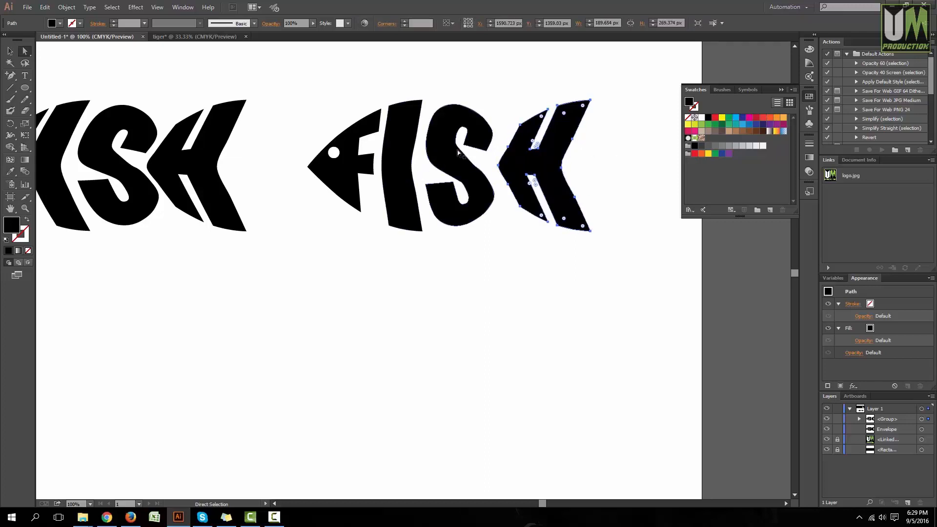
Step: Directly select the letter S of the right fish and nudge it about 12 px towards the H
click(453, 154)
key(Right)
key(Right)
key(Right)
key(Right)
key(Right)
key(Right)
key(Right)
key(Right)
key(Right)
key(Right)
key(Right)
key(Right)
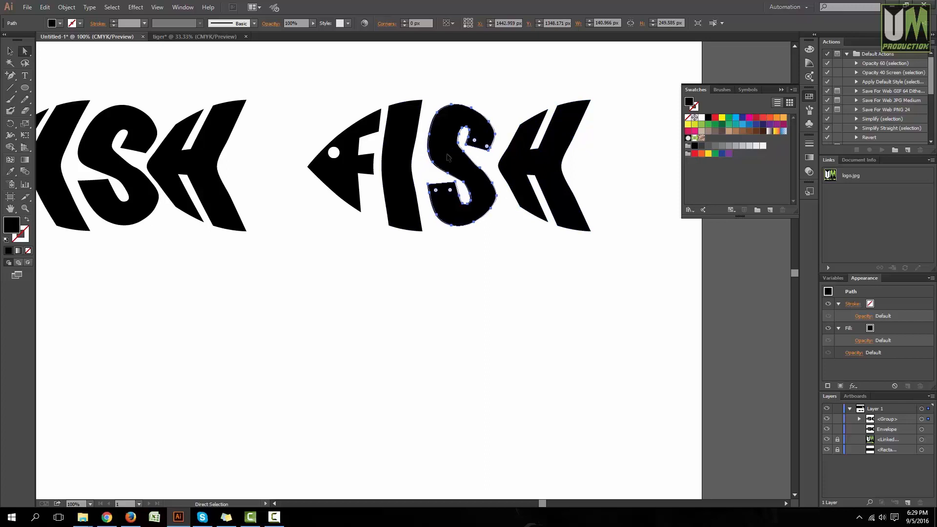
Step: Directly select the letter I of the right fish and nudge it 6 px towards the S
click(395, 157)
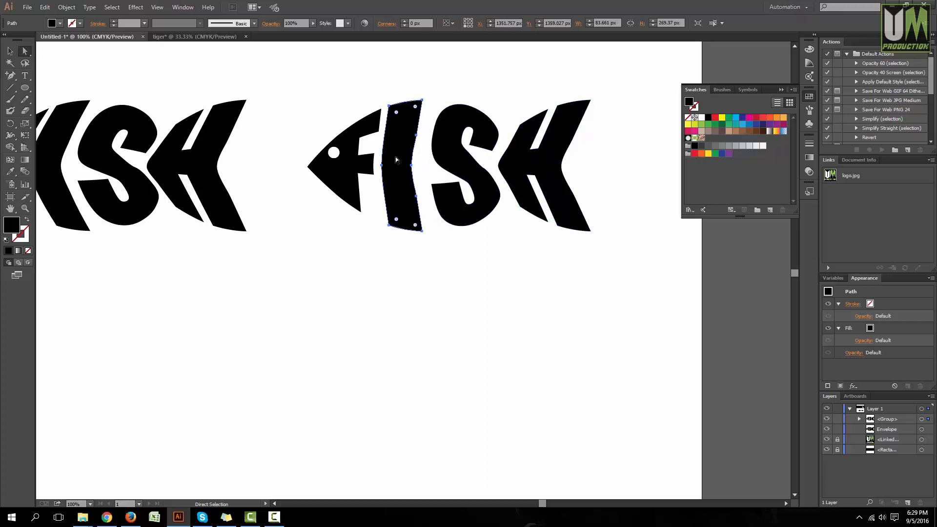
key(Right)
key(Right)
key(Right)
key(Right)
key(Right)
key(Right)
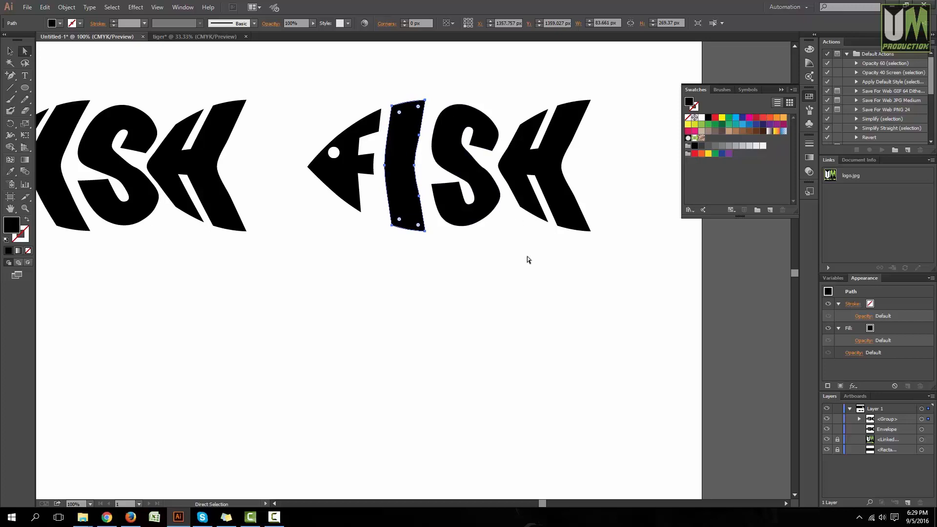
Step: Fill the H, S, I and F of the right fish with the light blue swatch
click(546, 188)
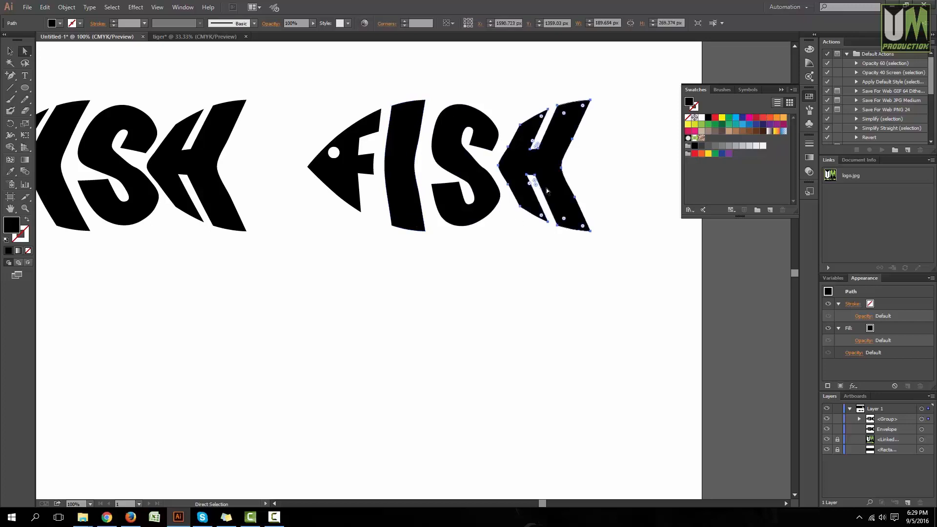
click(736, 119)
click(630, 221)
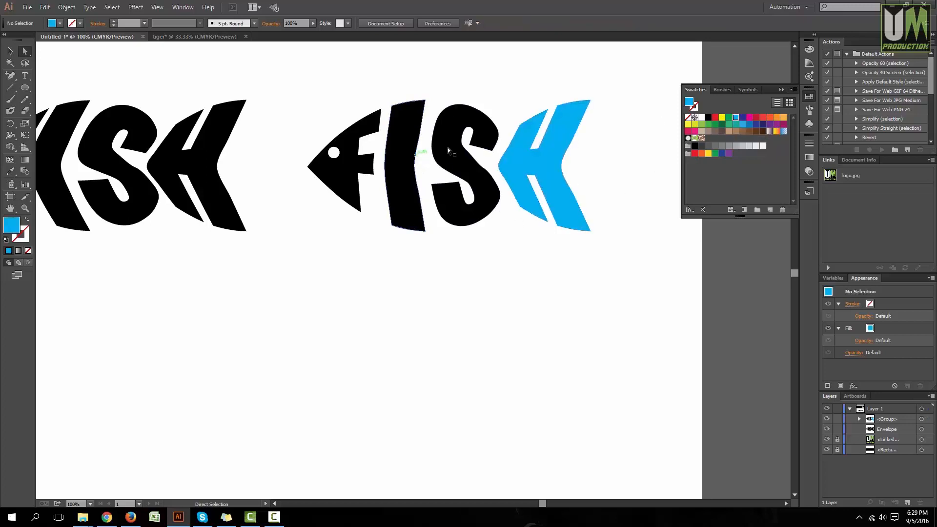
shift+click(394, 151)
shift+click(362, 166)
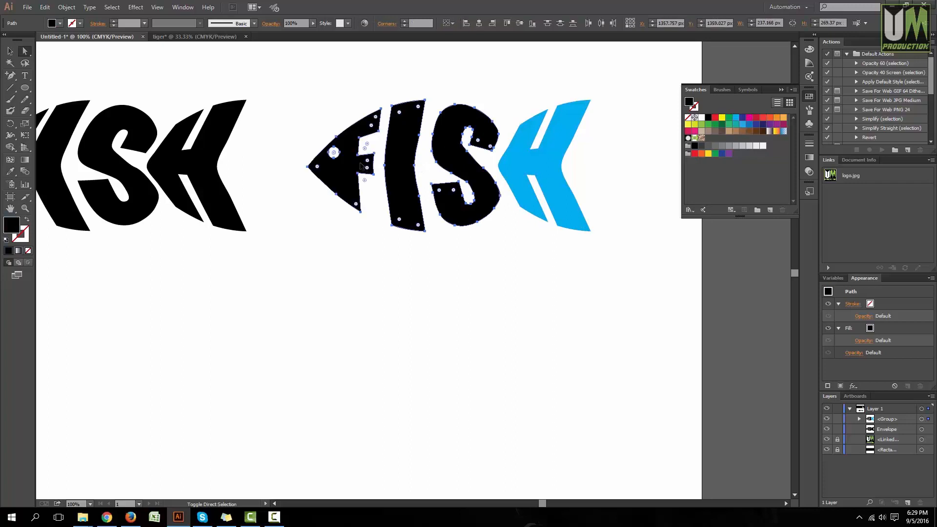
click(735, 117)
click(513, 253)
Step: Examine the blue fish's letter spacing and overall shape beside the black fish, both close up and from farther out
scroll(513, 253, down, 2)
scroll(533, 250, up, 2)
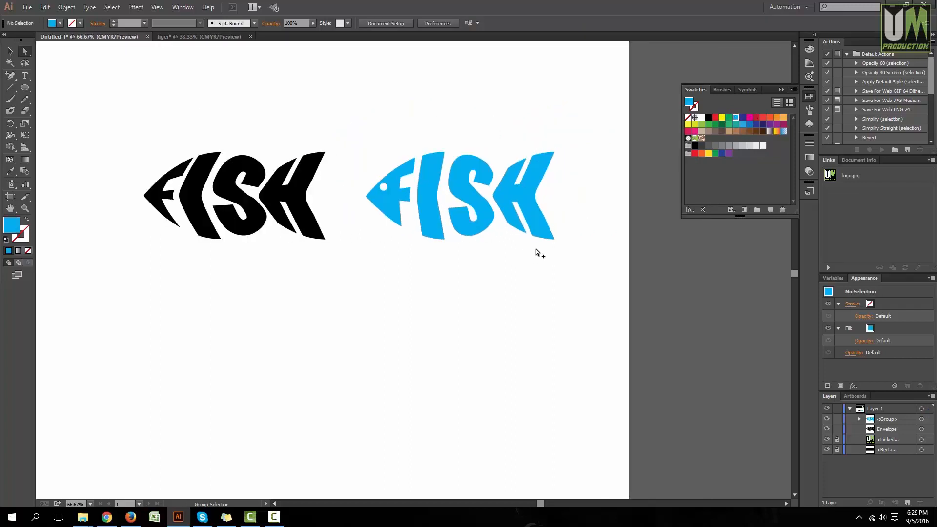
key(a)
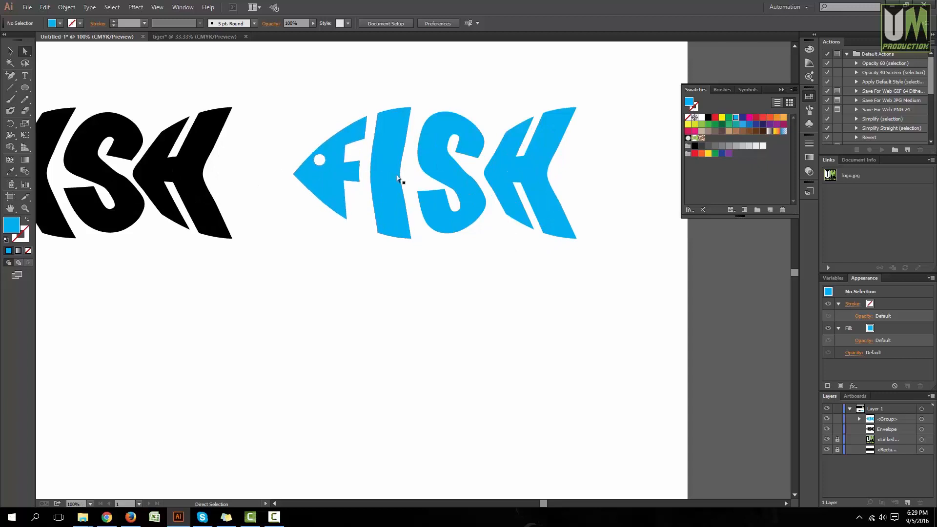
scroll(397, 174, down, 2)
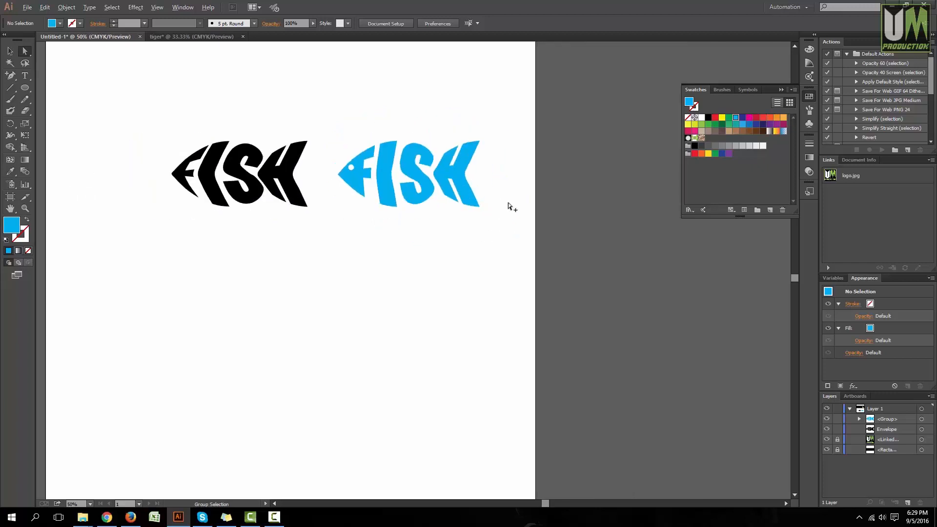
scroll(508, 203, down, 1)
scroll(550, 195, up, 2)
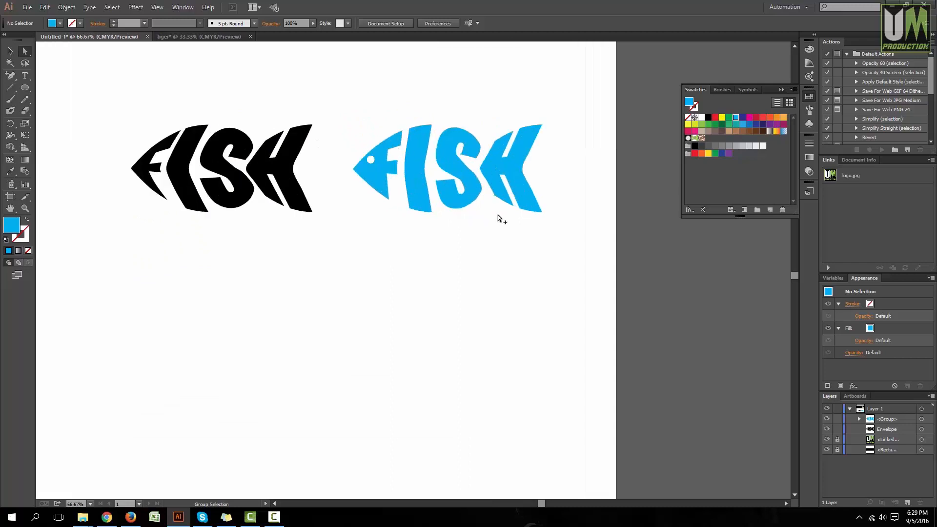
scroll(497, 215, down, 1)
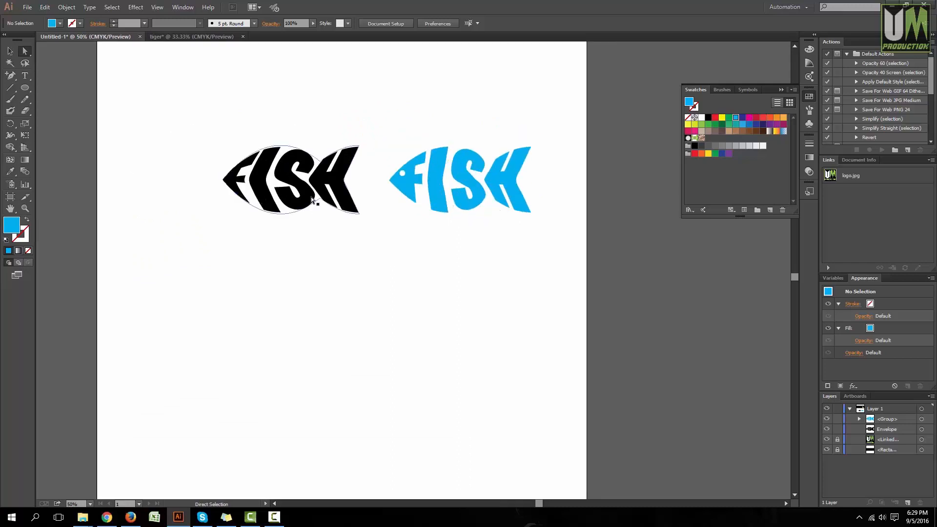
click(11, 50)
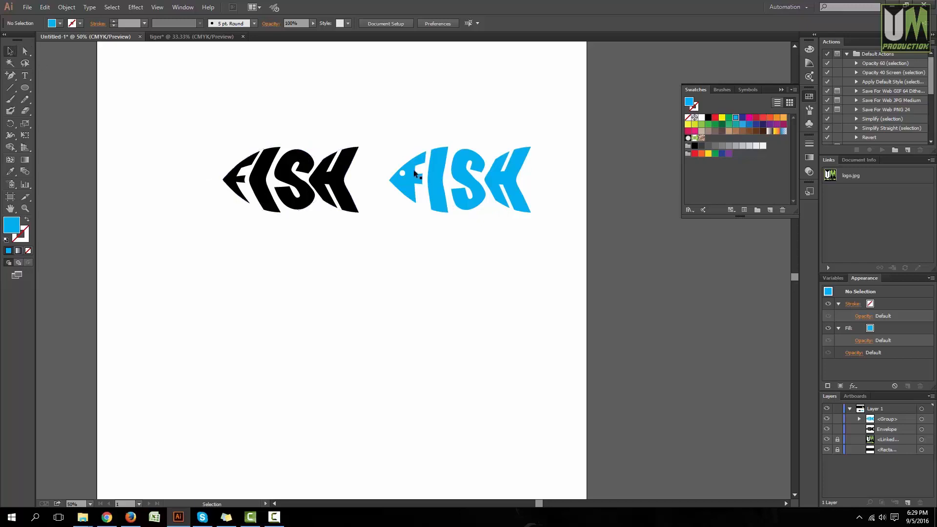
scroll(418, 175, up, 1)
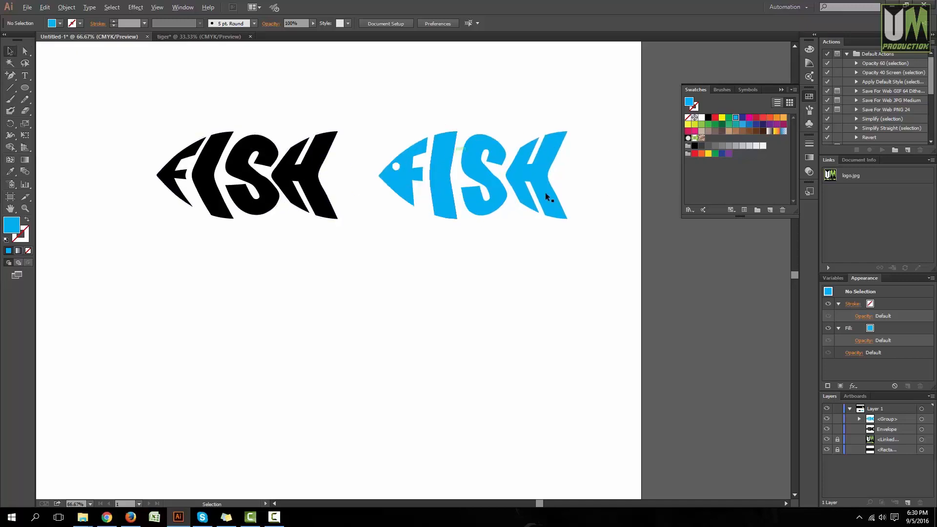
scroll(556, 198, up, 1)
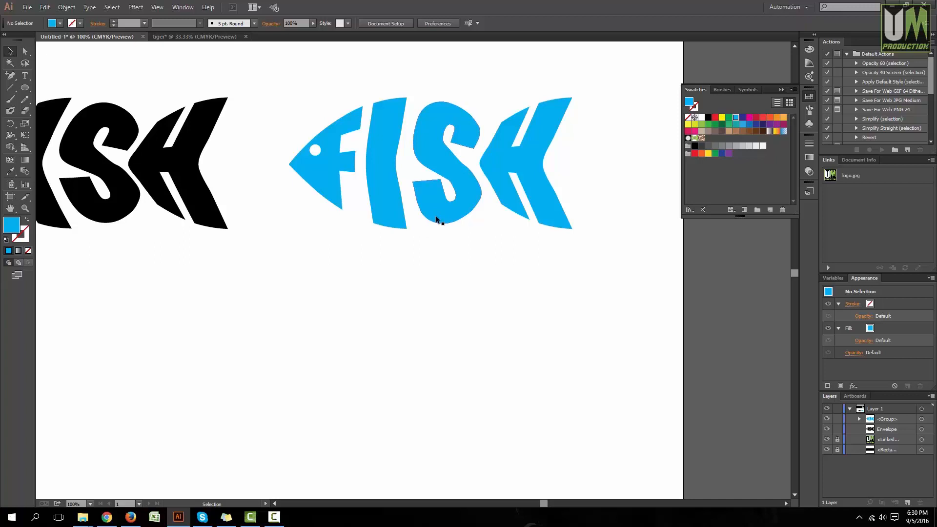
key(alt)
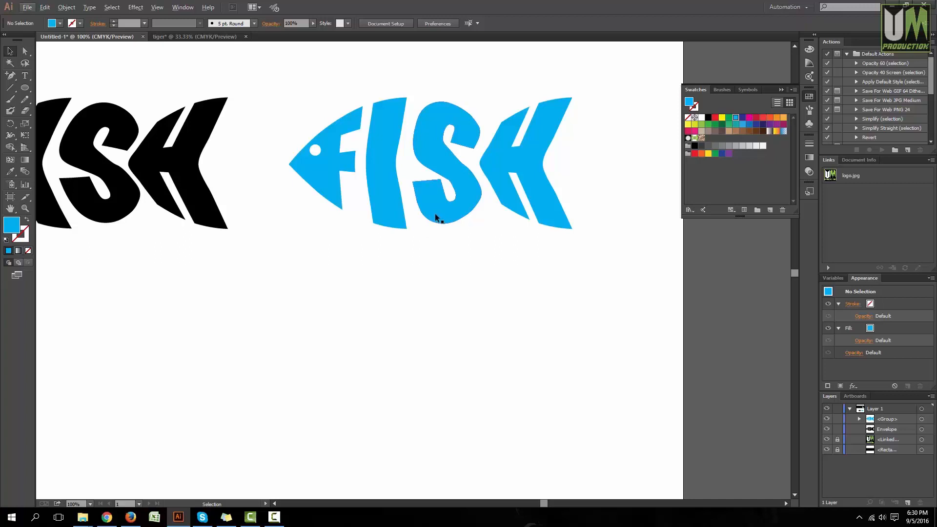